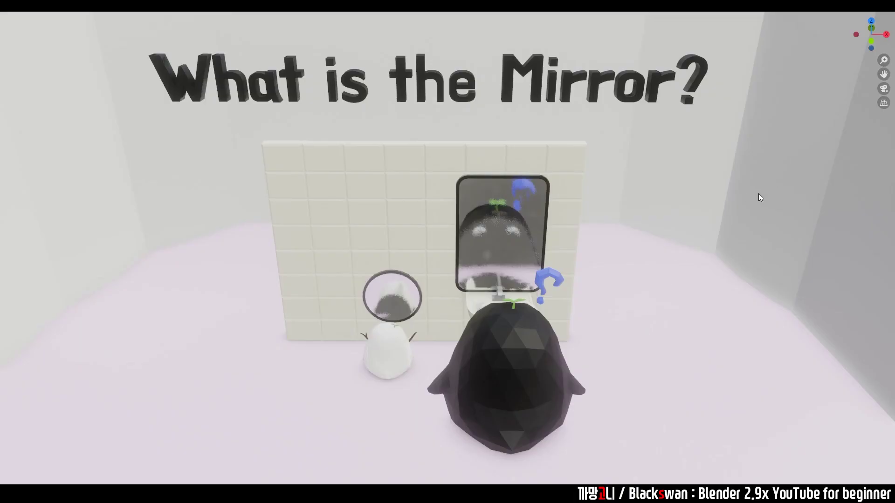
# Zoom in and orbit the bathroom scene down to a frontal view of the wall mirrors.
pyautogui.scroll(2, 608, 326)
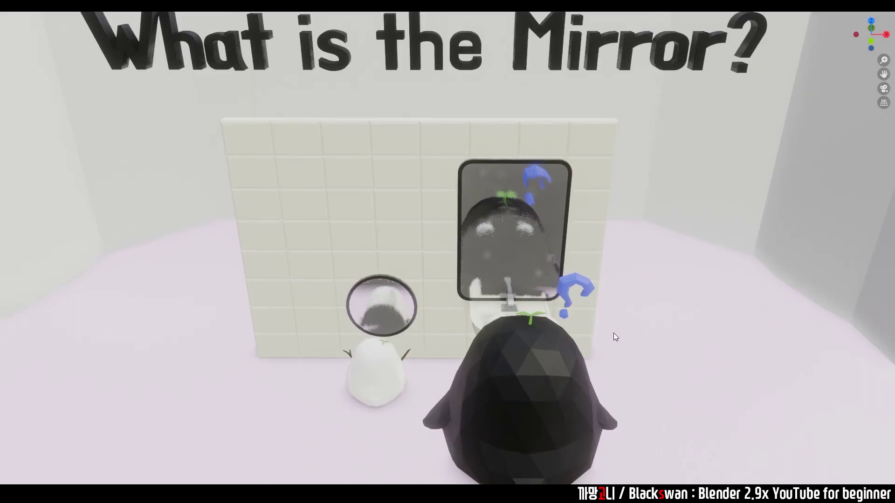
pyautogui.scroll(2, 614, 332)
pyautogui.scroll(2, 626, 314)
pyautogui.scroll(1, 633, 299)
pyautogui.moveTo(622, 320)
pyautogui.mouseDown(button='middle')
pyautogui.moveTo(611, 323)
pyautogui.moveTo(611, 335)
pyautogui.mouseUp(button='middle')
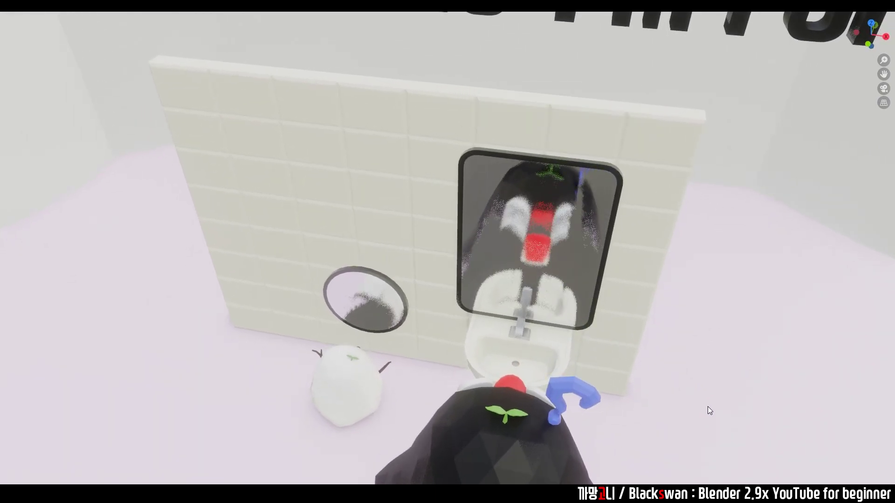
pyautogui.moveTo(708, 407); pyautogui.dragTo(714, 370, button='middle')
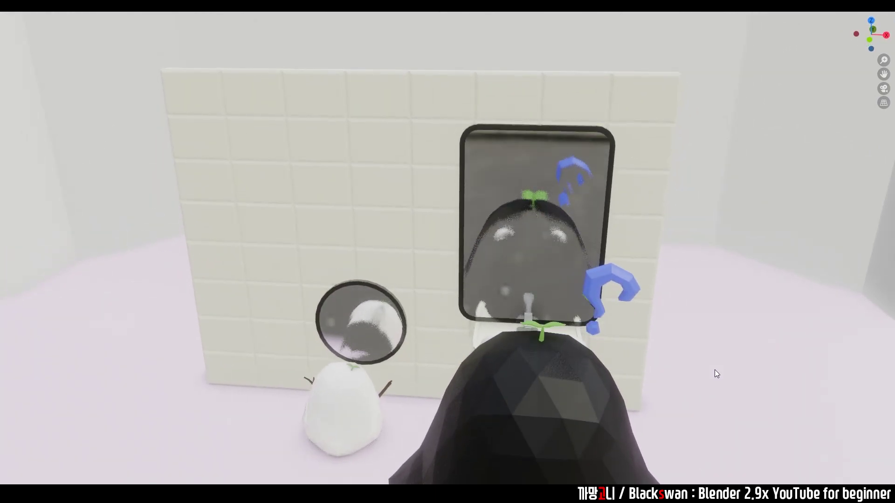
# Restore the full interface, switch to Rendered shading, and rotate the penguin around Z.
pyautogui.hotkey('ctrl', 'alt', 'space')
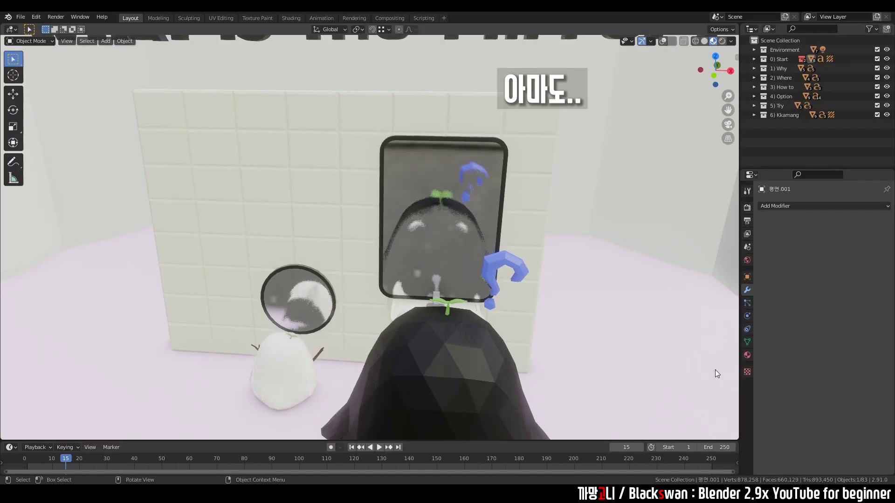
pyautogui.click(721, 41)
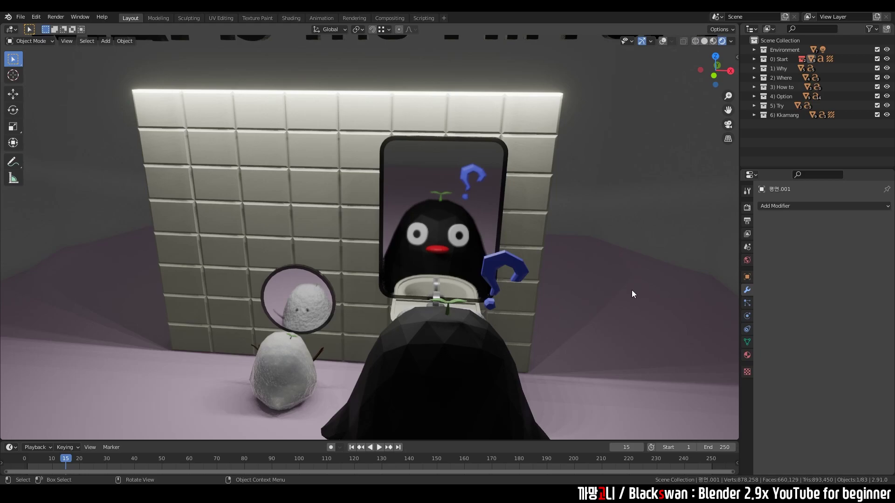
pyautogui.moveTo(512, 270); pyautogui.dragTo(510, 271)
pyautogui.press('r')
pyautogui.press('z')
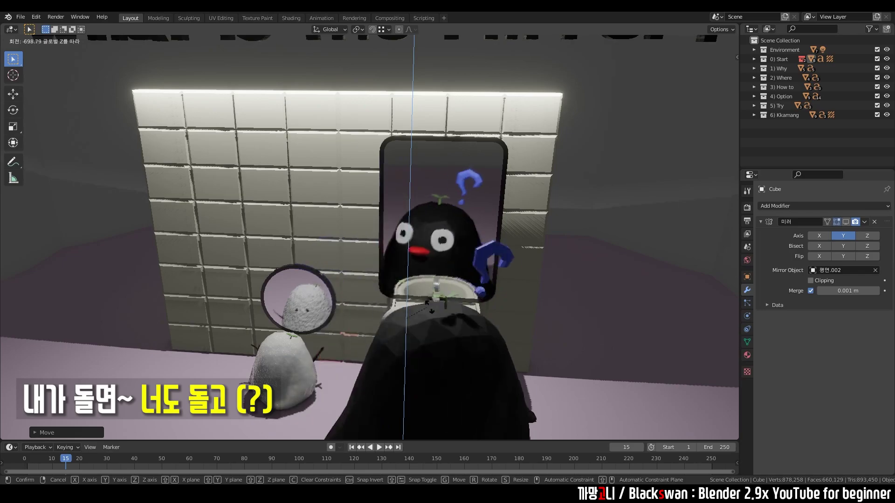
pyautogui.click(306, 374)
# Select the snowman (Kamangsnow) and rotate it, then view the sink mirror up close.
pyautogui.click(306, 374)
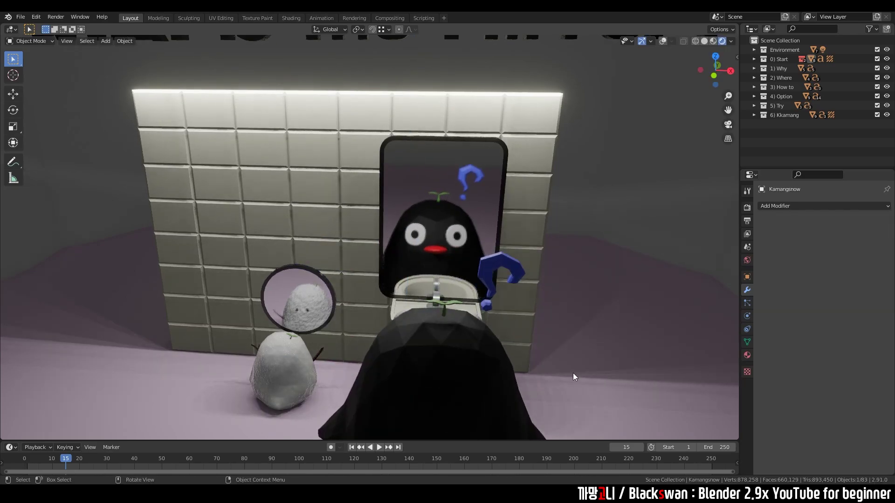
pyautogui.press('r')
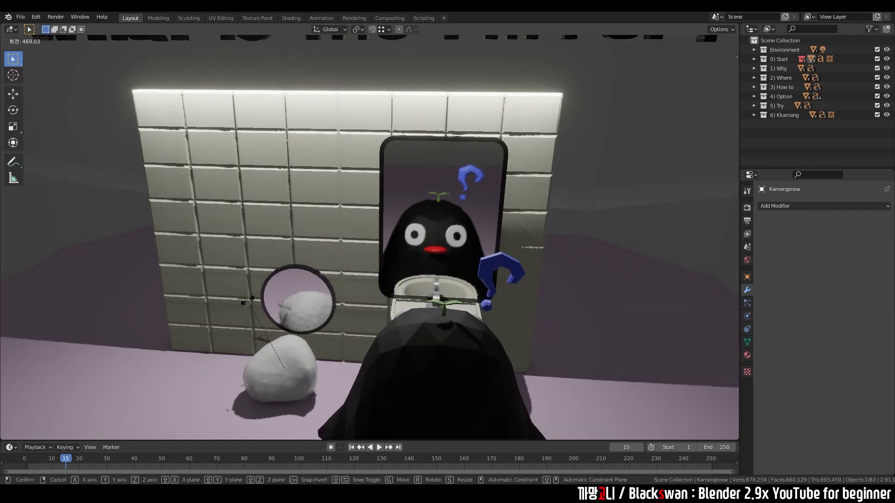
pyautogui.click(332, 323)
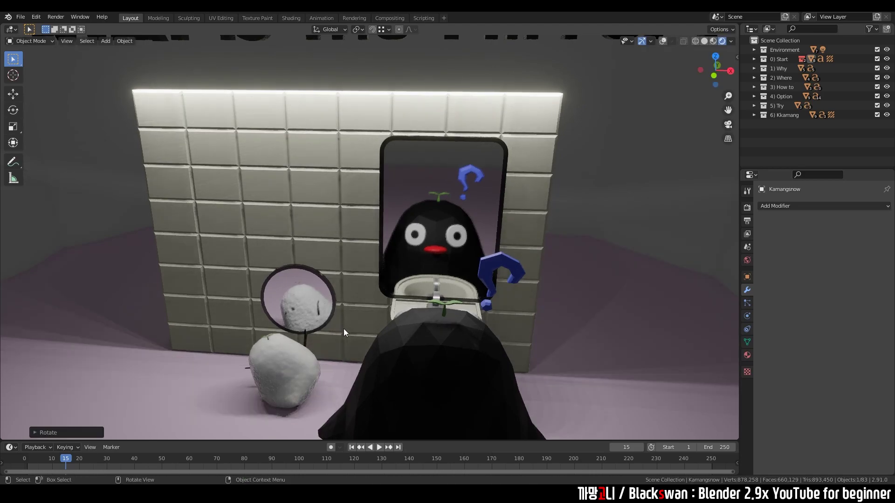
pyautogui.moveTo(457, 285); pyautogui.dragTo(375, 338, button='middle')
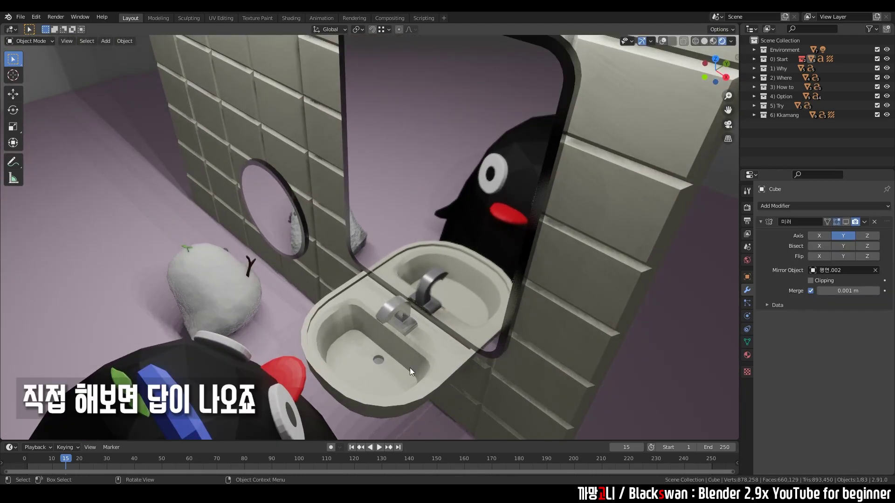
# Slide the penguin along Y twice, ending up against the wall mirror.
pyautogui.press('g')
pyautogui.press('y')
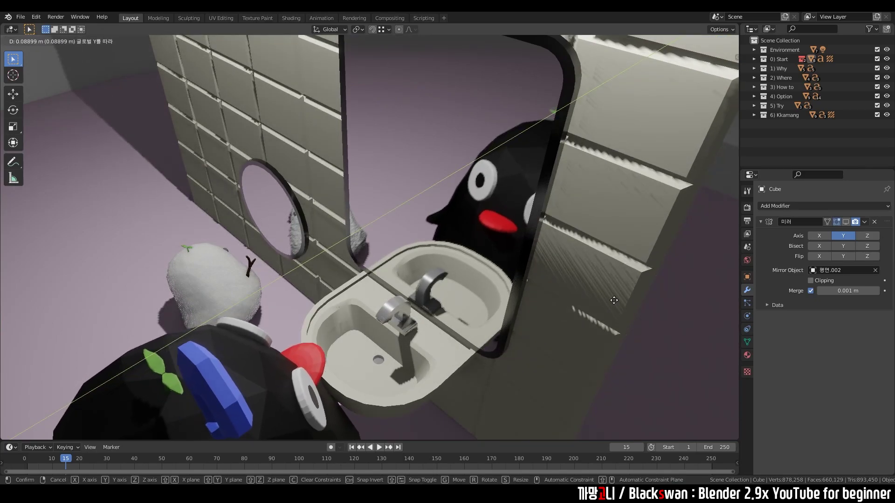
pyautogui.click(440, 191)
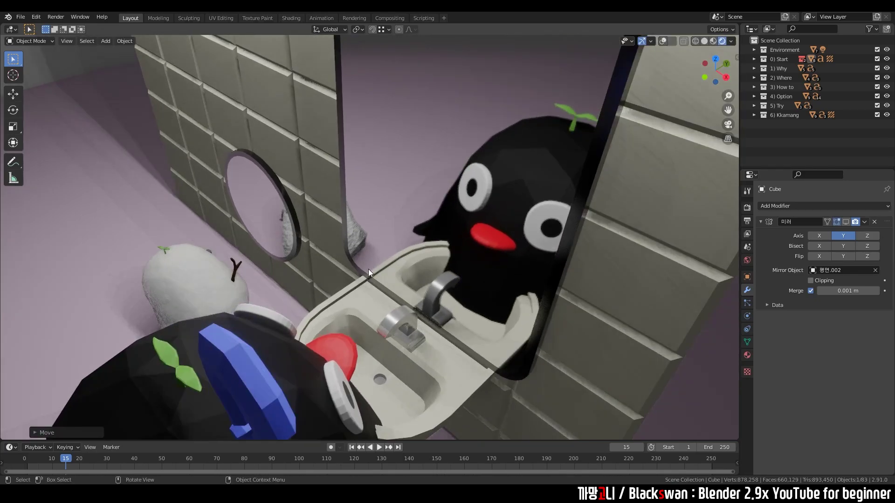
pyautogui.moveTo(440, 191); pyautogui.dragTo(340, 252, button='middle')
pyautogui.press('g')
pyautogui.press('y')
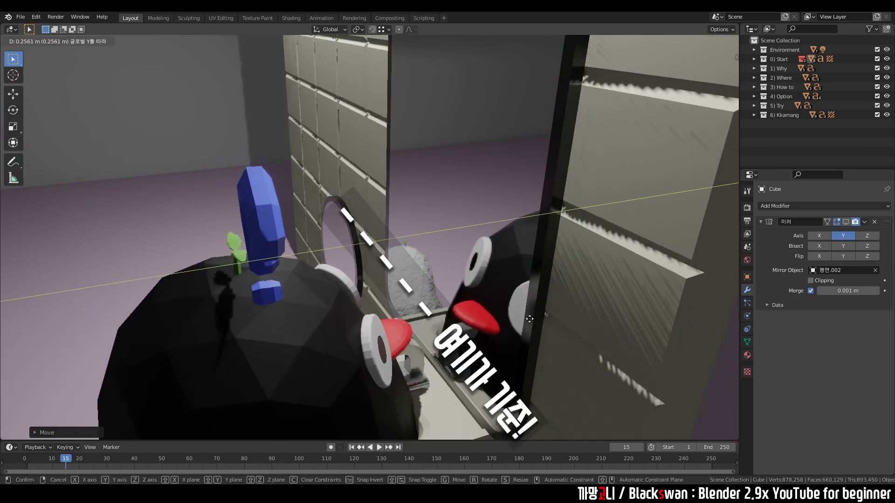
pyautogui.click(553, 318)
pyautogui.moveTo(555, 317)
pyautogui.mouseDown(button='middle')
pyautogui.moveTo(491, 328)
pyautogui.moveTo(463, 345)
pyautogui.moveTo(432, 312)
pyautogui.moveTo(461, 350)
pyautogui.moveTo(400, 279)
pyautogui.mouseUp(button='middle')
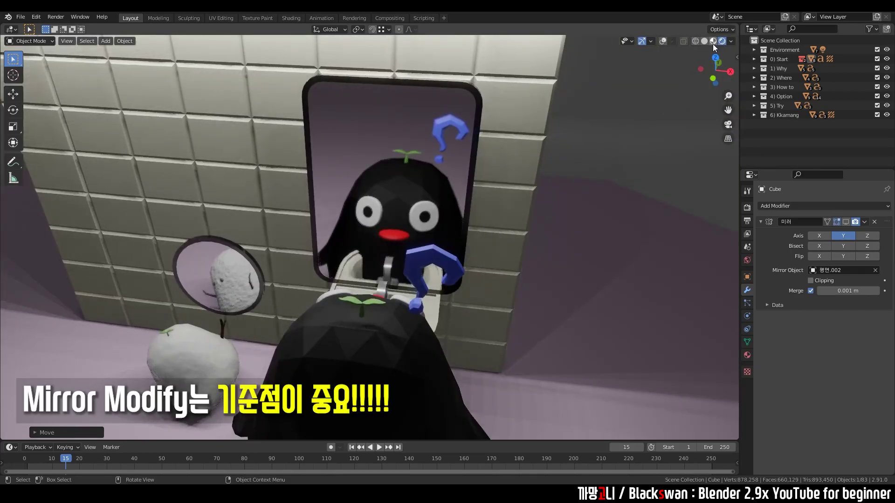
# Compare Material Preview and Rendered shading, and enable the Mirror modifier's viewport display.
pyautogui.click(712, 42)
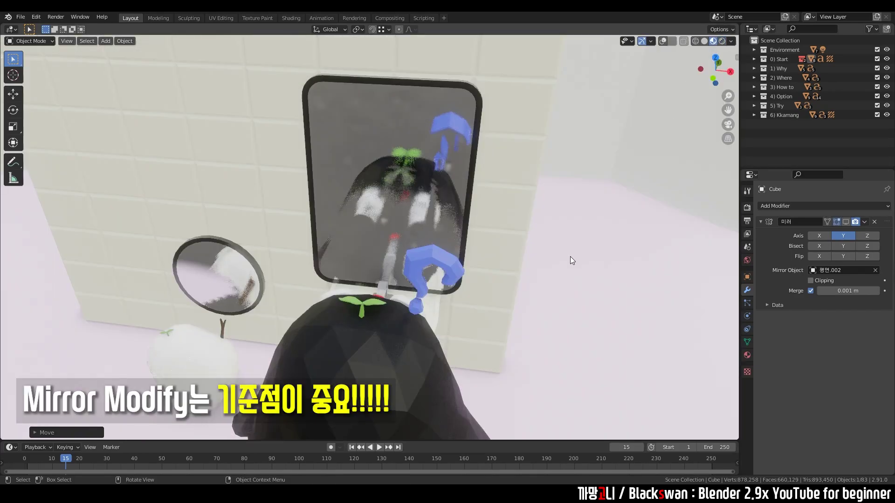
pyautogui.moveTo(524, 308)
pyautogui.mouseDown(button='middle')
pyautogui.moveTo(402, 303)
pyautogui.moveTo(510, 386)
pyautogui.mouseUp(button='middle')
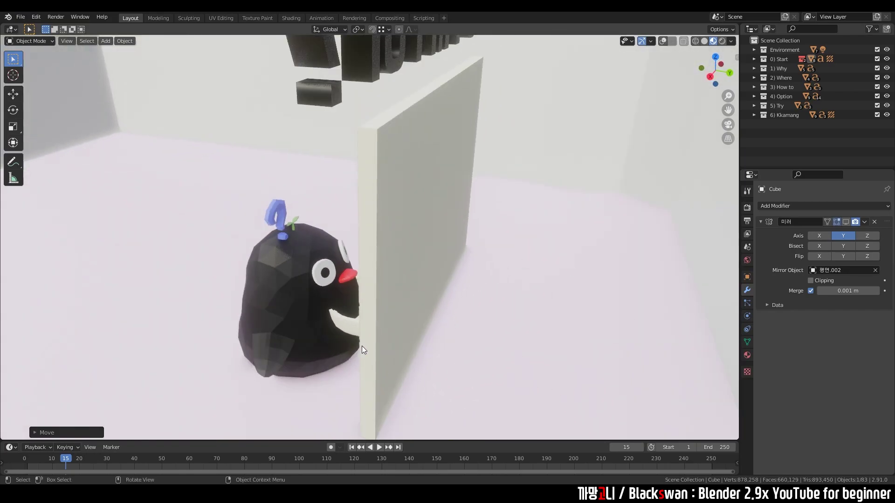
pyautogui.moveTo(362, 350)
pyautogui.mouseDown(button='middle')
pyautogui.moveTo(445, 343)
pyautogui.moveTo(500, 353)
pyautogui.mouseUp(button='middle')
pyautogui.scroll(2, 500, 354)
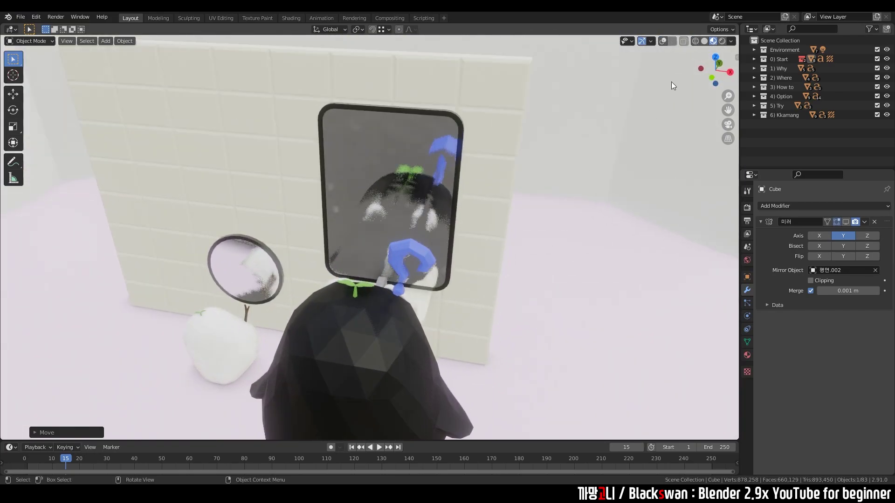
pyautogui.click(722, 41)
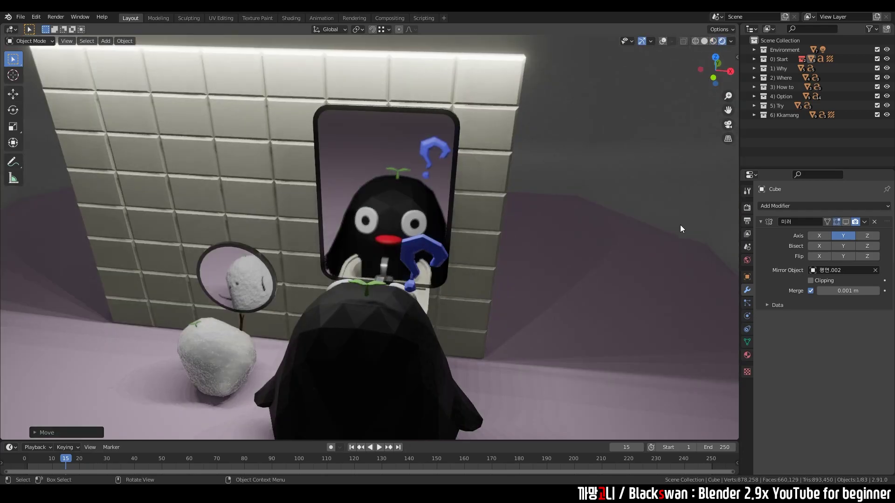
pyautogui.click(846, 222)
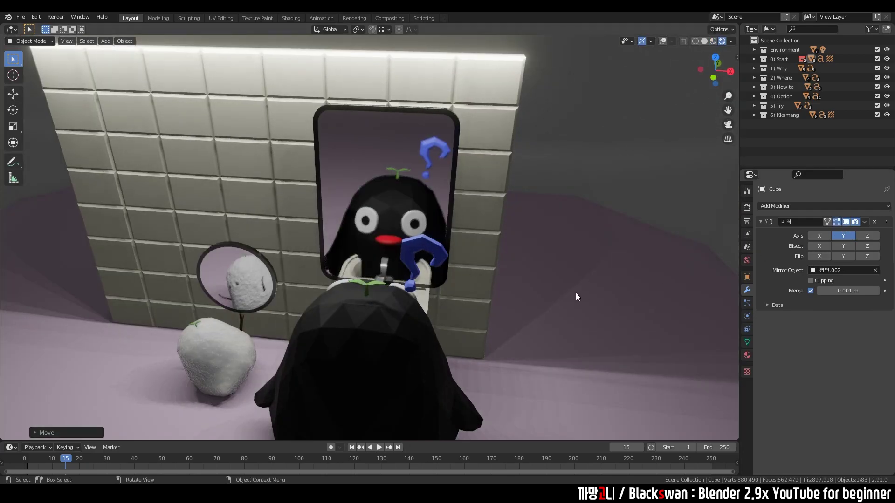
pyautogui.hotkey('ctrl', 'alt', 'space')
pyautogui.moveTo(678, 261)
pyautogui.mouseDown(button='middle')
pyautogui.moveTo(613, 260)
pyautogui.moveTo(535, 274)
pyautogui.moveTo(695, 263)
pyautogui.moveTo(567, 270)
pyautogui.mouseUp(button='middle')
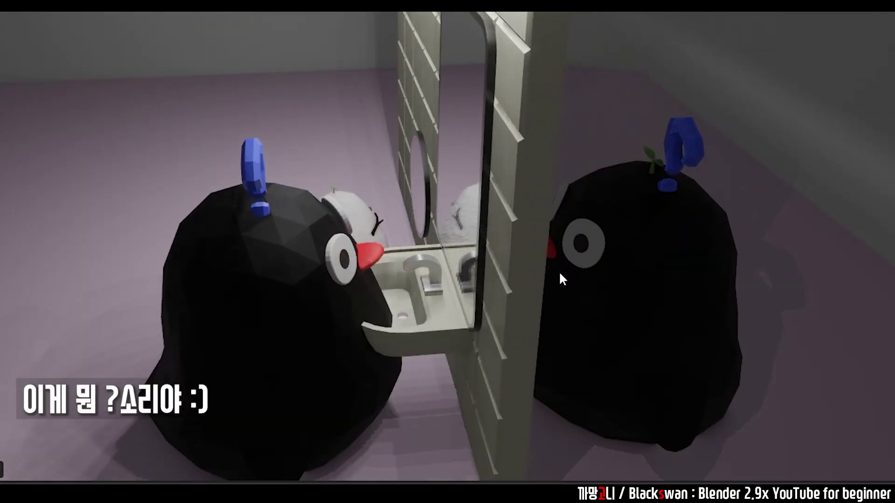
pyautogui.hotkey('ctrl', 'alt', 'space')
# Move the penguin with G, then begin rotating it around Z.
pyautogui.press('g')
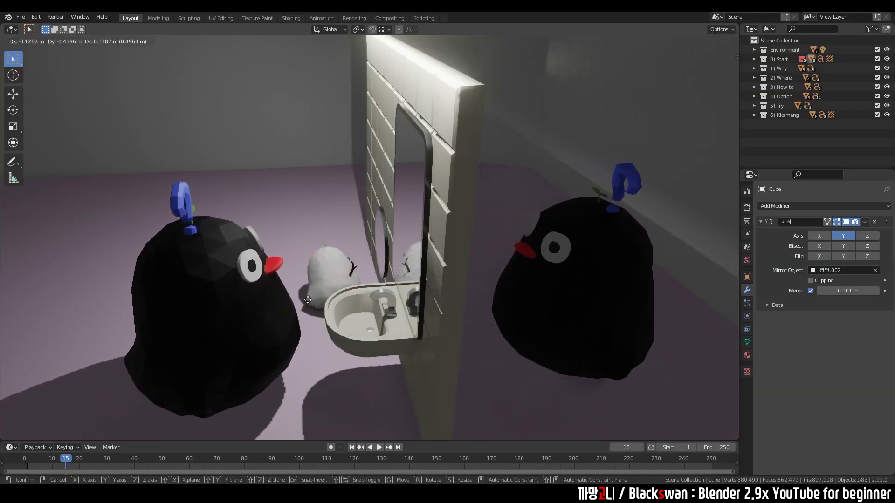
pyautogui.click(320, 323)
pyautogui.press('r')
pyautogui.press('z')
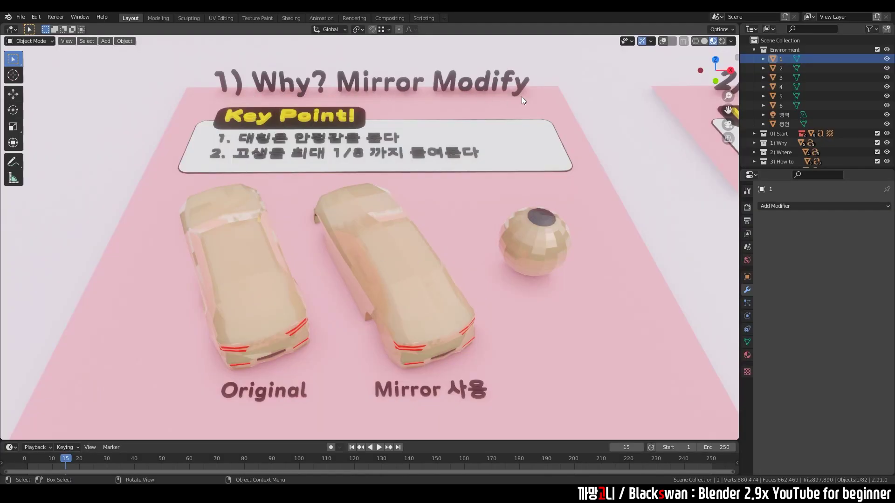
# Go to Top view and select the Original car. Zoom into a perspective view of both cars.
pyautogui.press('`')
pyautogui.click(355, 125)
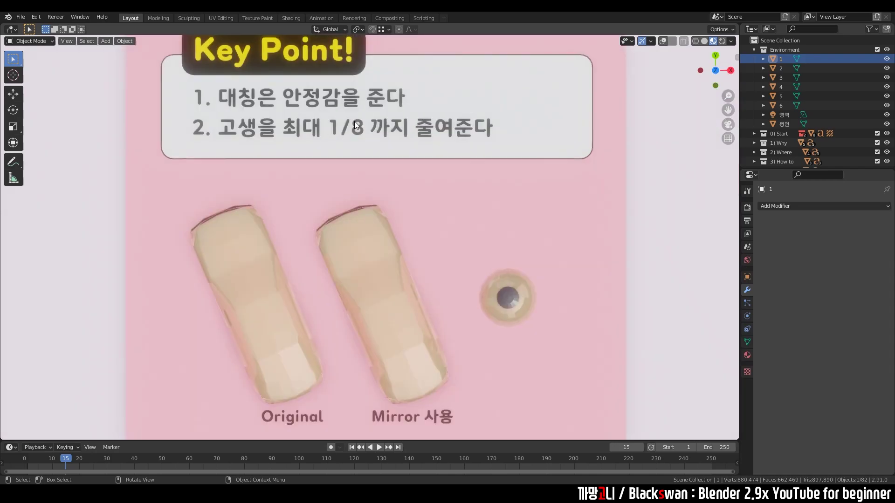
pyautogui.keyDown('shift'); pyautogui.scroll(2, 355, 125); pyautogui.keyUp('shift')
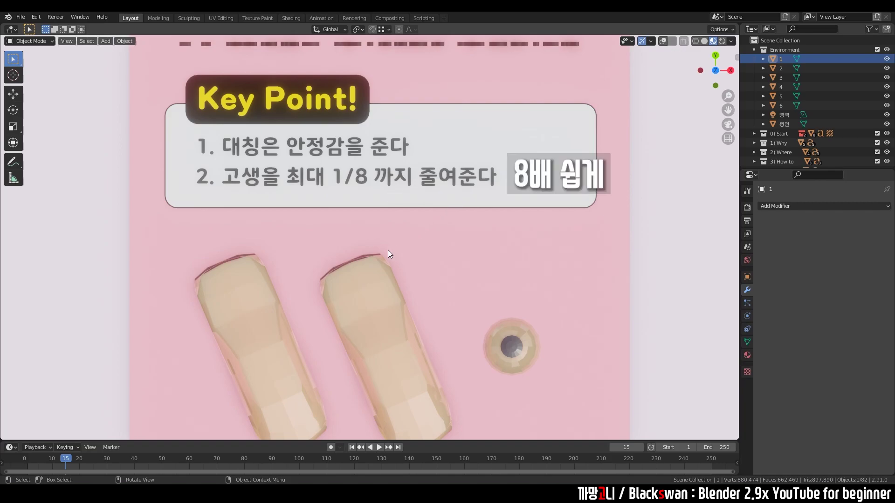
pyautogui.keyDown('shift'); pyautogui.moveTo(383, 344); pyautogui.dragTo(395, 290, button='middle'); pyautogui.keyUp('shift')
pyautogui.click(307, 316)
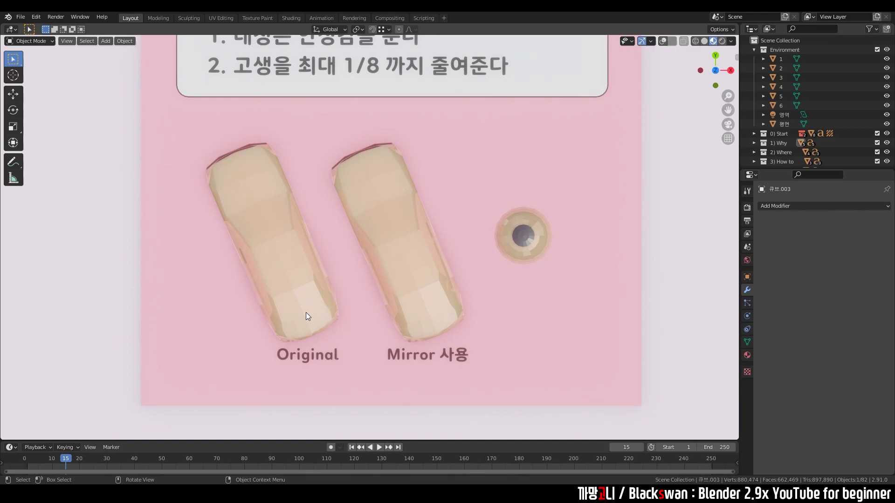
pyautogui.scroll(2, 305, 312)
pyautogui.moveTo(468, 287)
pyautogui.keyDown('shift'); pyautogui.mouseDown(button='middle')
pyautogui.moveTo(424, 274)
pyautogui.moveTo(416, 245)
pyautogui.moveTo(424, 215)
pyautogui.moveTo(417, 226)
pyautogui.mouseUp(button='middle'); pyautogui.keyUp('shift')
pyautogui.scroll(1, 396, 261)
pyautogui.scroll(2, 388, 279)
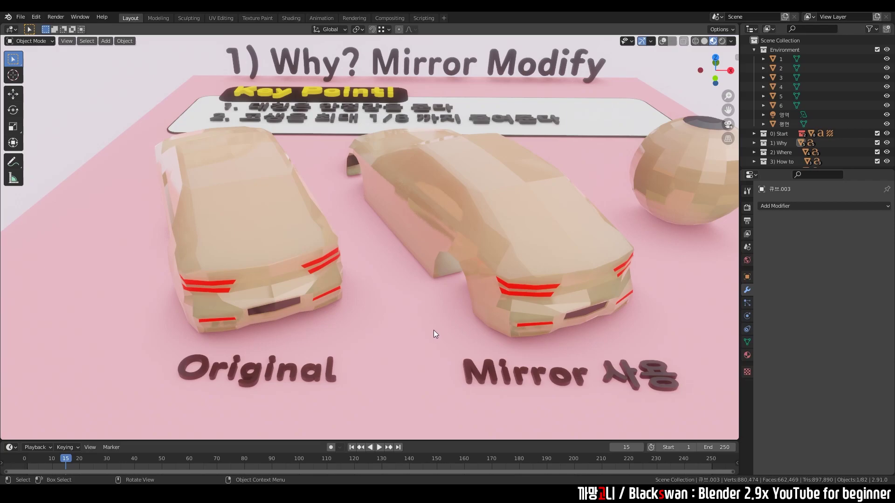
# Select both cars, enter vertex Edit Mode, and pick vertices on each car's front and side.
pyautogui.click(458, 231)
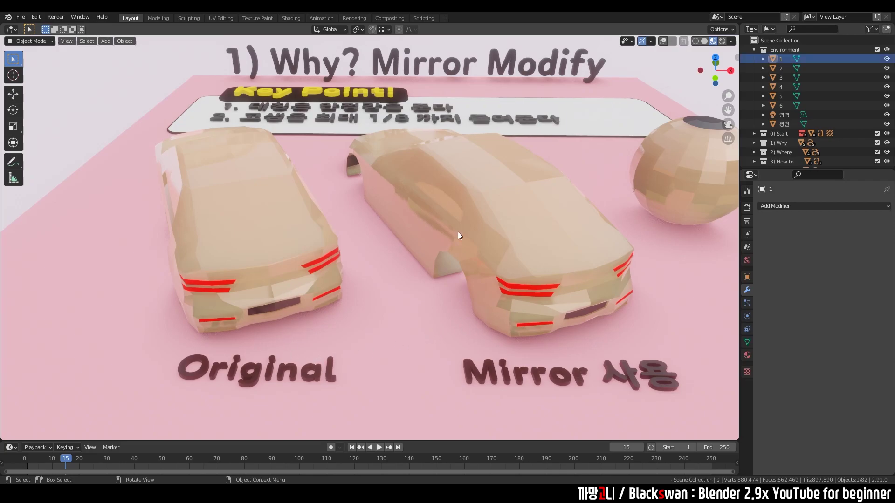
pyautogui.keyDown('shift'); pyautogui.click(545, 216); pyautogui.keyUp('shift')
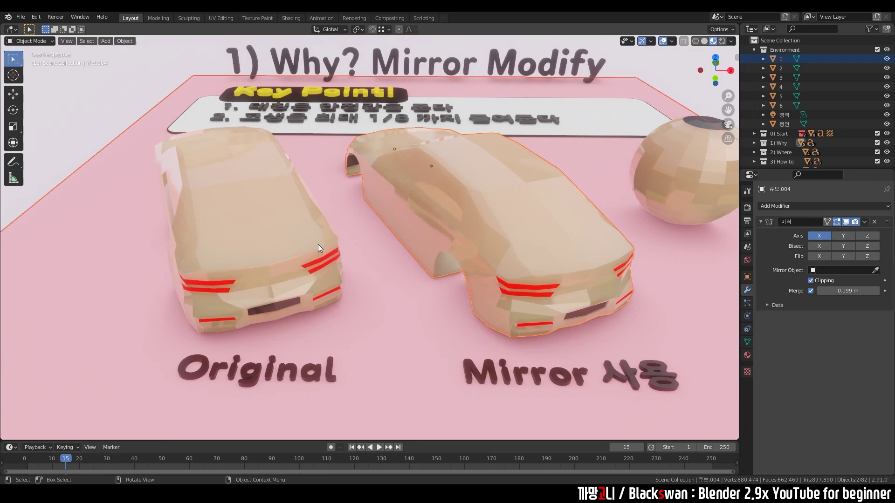
pyautogui.press('Tab')
pyautogui.press('1')
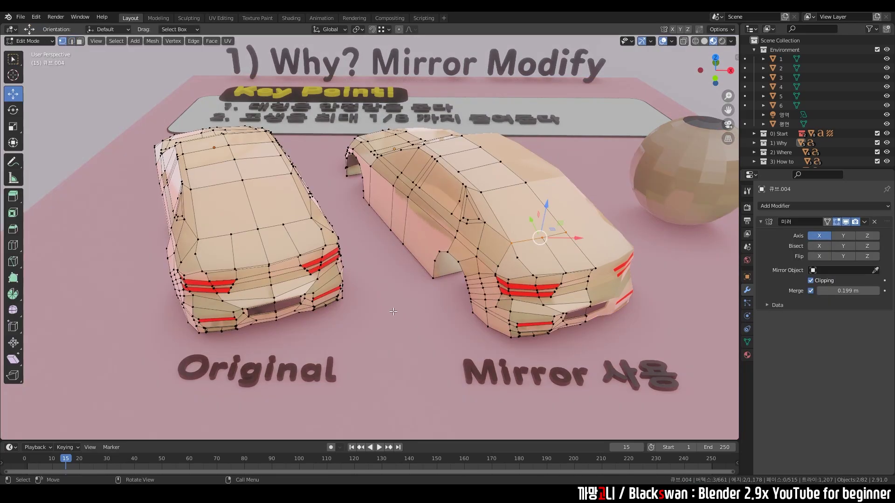
pyautogui.moveTo(251, 334); pyautogui.dragTo(251, 334)
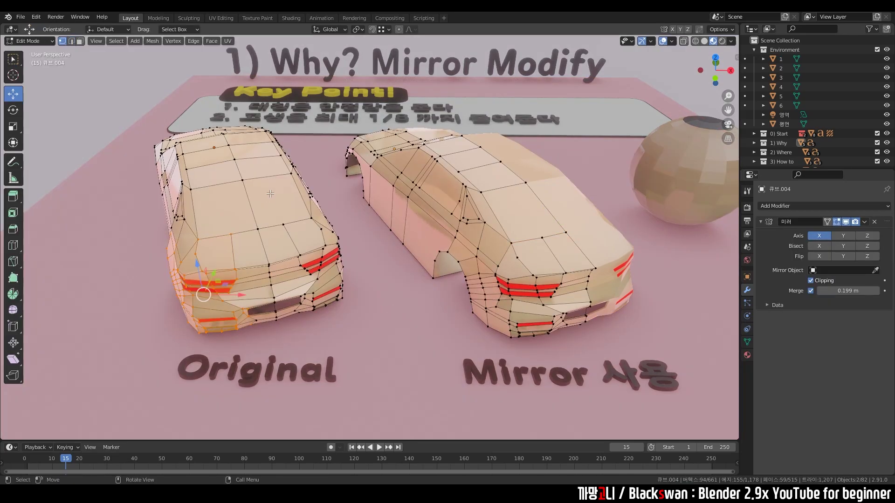
pyautogui.moveTo(345, 295); pyautogui.dragTo(346, 302)
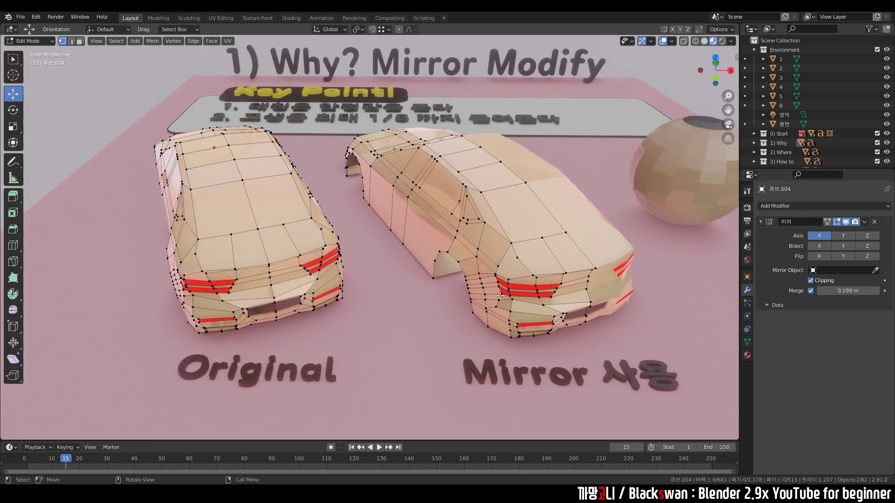
pyautogui.moveTo(539, 278); pyautogui.dragTo(539, 278)
pyautogui.moveTo(539, 278); pyautogui.dragTo(493, 303, button='middle')
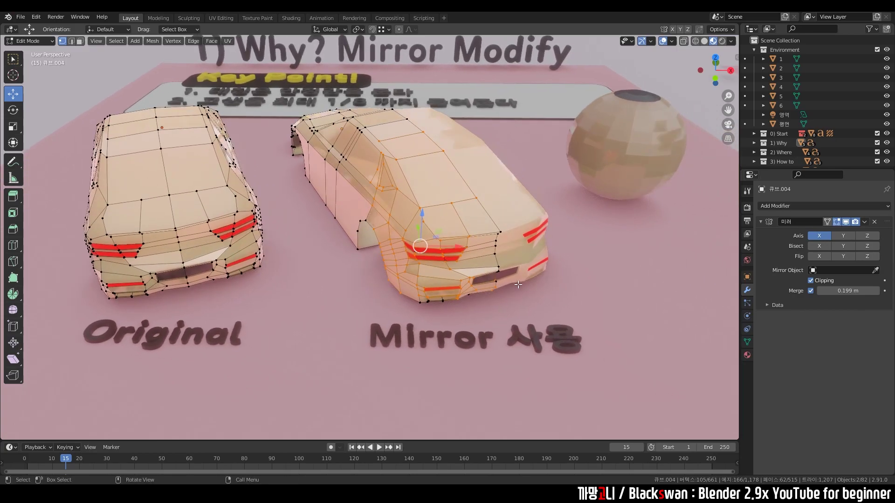
pyautogui.moveTo(517, 259); pyautogui.dragTo(434, 224)
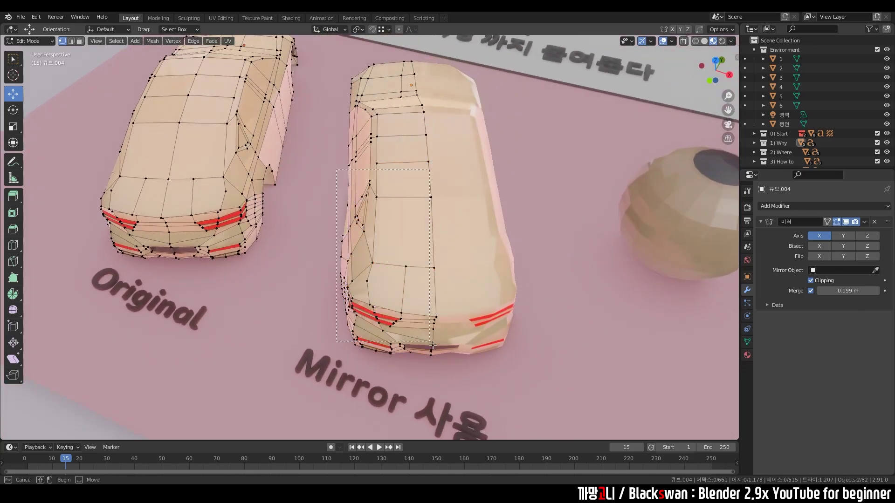
pyautogui.moveTo(433, 345); pyautogui.dragTo(433, 345)
# Select vertices on the Original car and move one on its side.
pyautogui.moveTo(507, 368); pyautogui.dragTo(369, 215, button='middle')
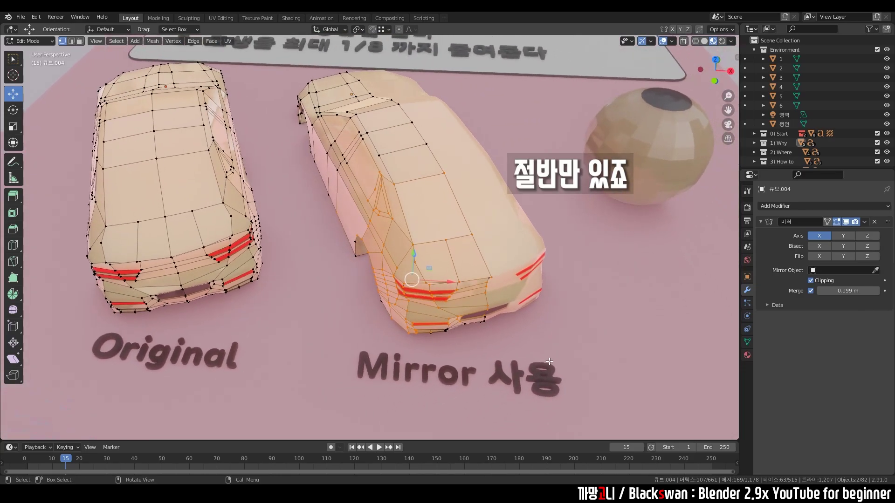
pyautogui.moveTo(405, 323); pyautogui.dragTo(303, 316, button='middle')
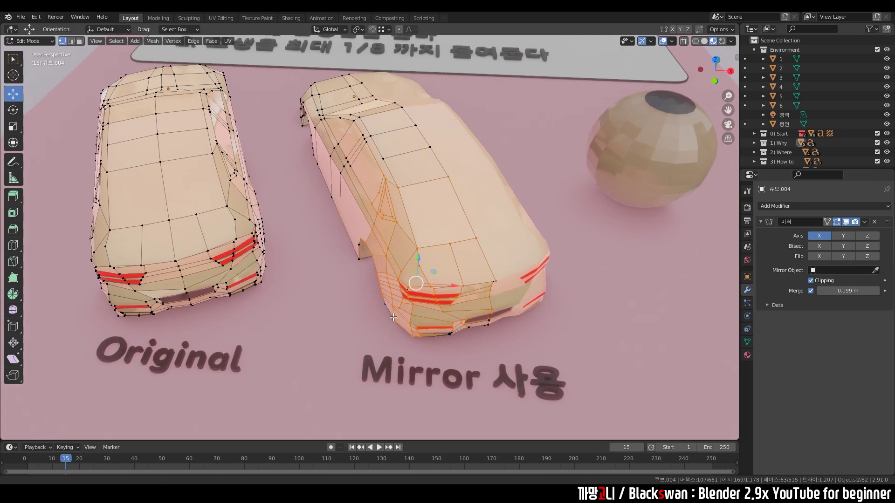
pyautogui.moveTo(201, 262); pyautogui.dragTo(225, 285, button='middle')
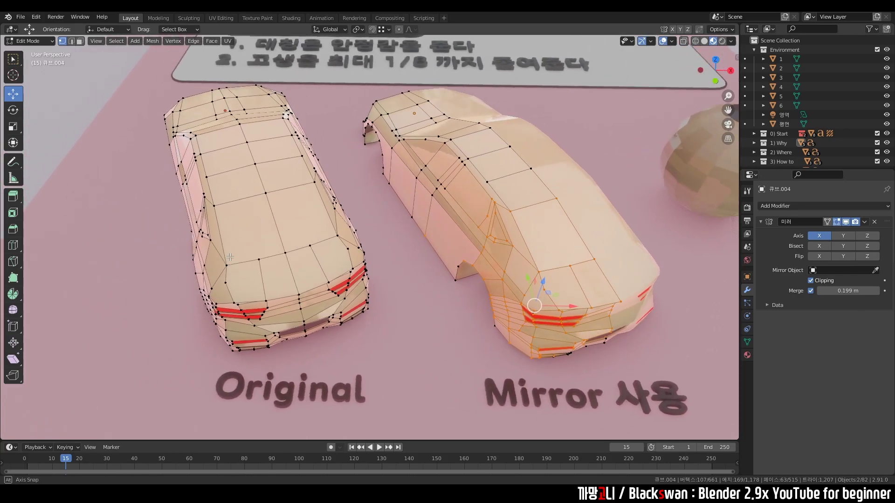
pyautogui.click(103, 228)
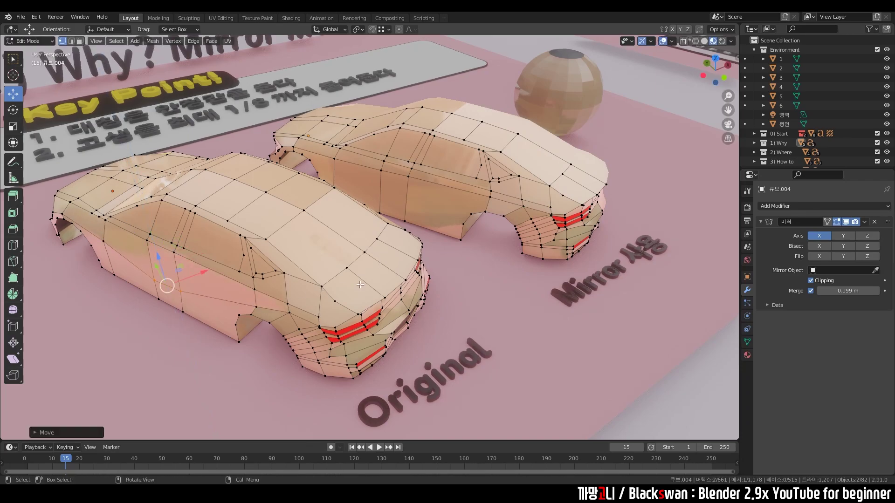
pyautogui.press('Tab')
pyautogui.moveTo(366, 295)
pyautogui.mouseDown(button='middle')
pyautogui.moveTo(290, 303)
pyautogui.moveTo(396, 240)
pyautogui.mouseUp(button='middle')
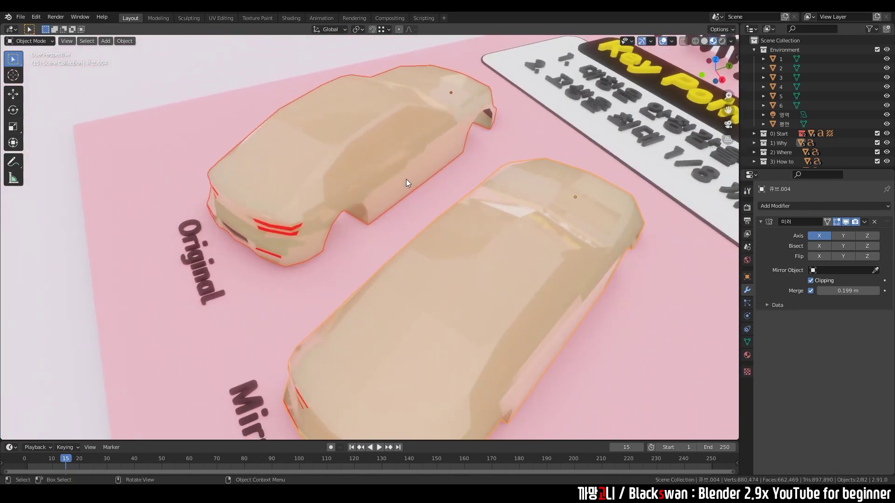
pyautogui.press('Tab')
pyautogui.click(427, 145)
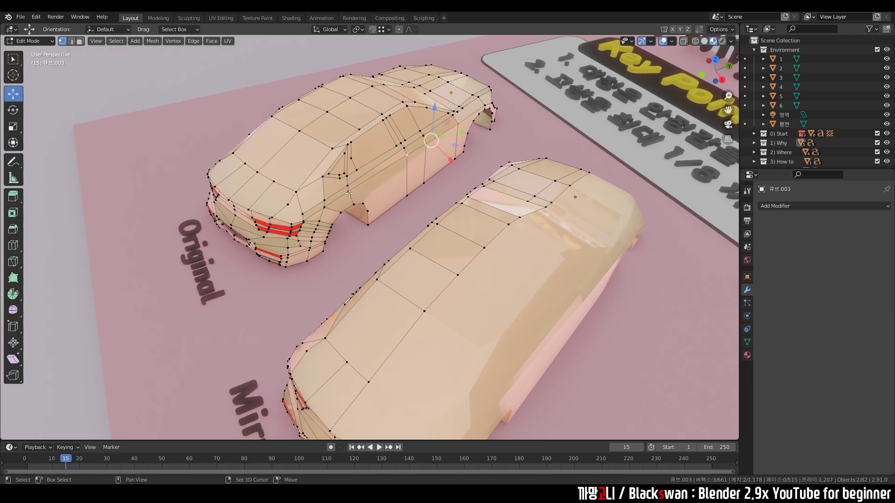
pyautogui.moveTo(348, 193); pyautogui.dragTo(398, 192)
# Switch to box select and toggle between Object and Edit Mode to compare both cars.
pyautogui.press('w')
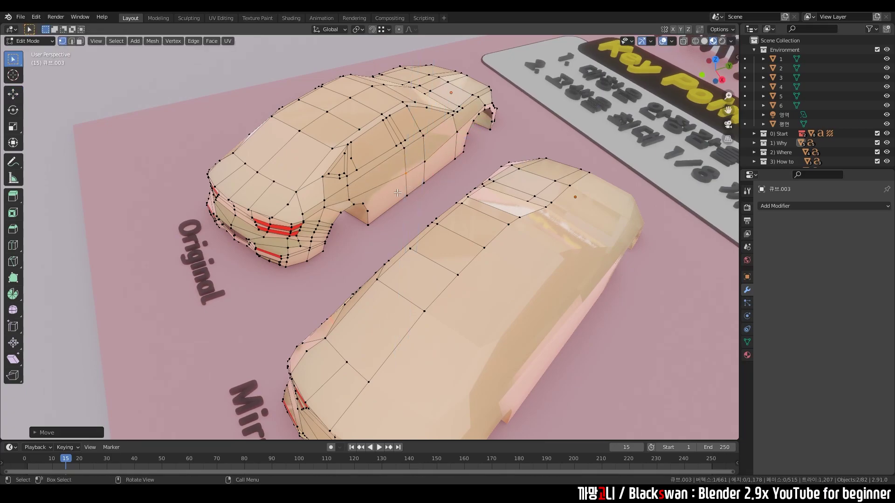
pyautogui.moveTo(398, 192); pyautogui.dragTo(275, 238, button='middle')
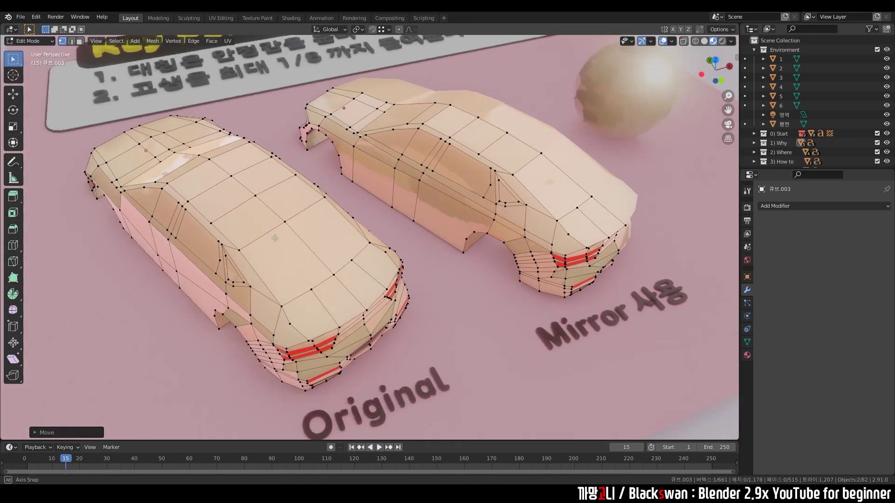
pyautogui.moveTo(275, 238); pyautogui.dragTo(315, 226, button='middle')
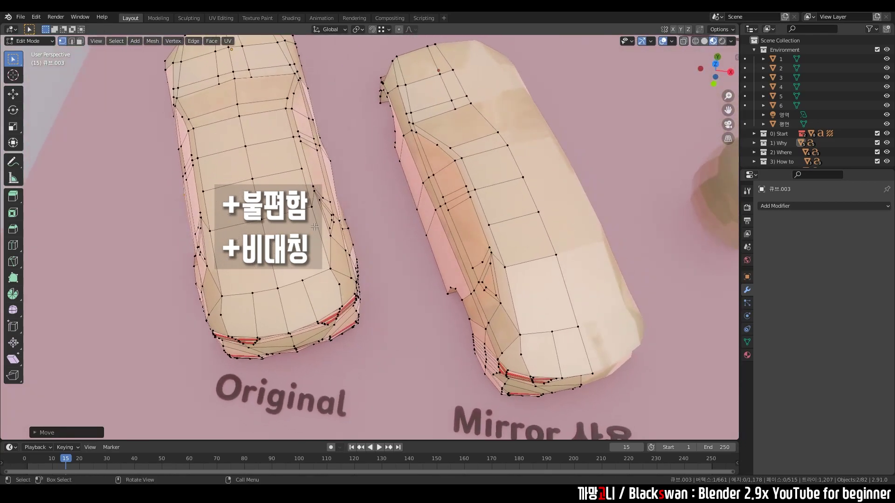
pyautogui.press('Tab')
pyautogui.moveTo(436, 258)
pyautogui.mouseDown(button='middle')
pyautogui.moveTo(430, 208)
pyautogui.moveTo(438, 238)
pyautogui.moveTo(326, 160)
pyautogui.mouseUp(button='middle')
pyautogui.press('Tab')
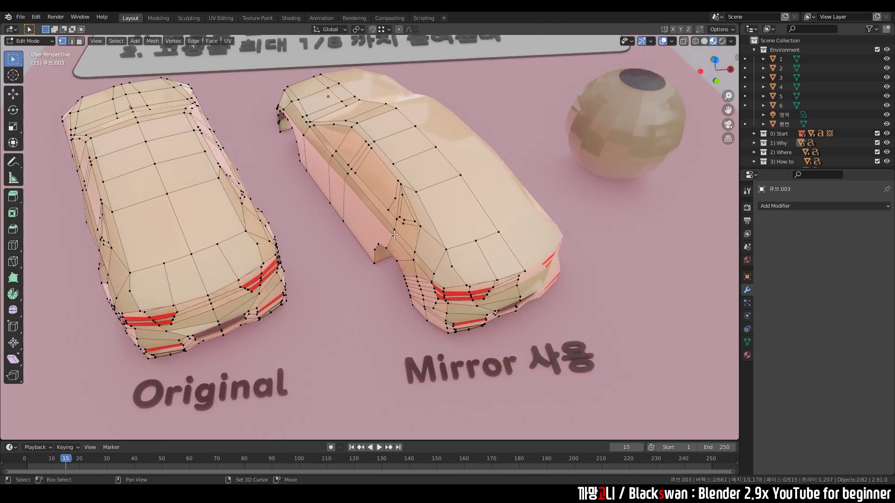
# Move a vertex on the Mirror 사용 car and return to Object Mode.
pyautogui.moveTo(394, 238); pyautogui.dragTo(380, 221, button='middle')
pyautogui.scroll(2, 380, 221)
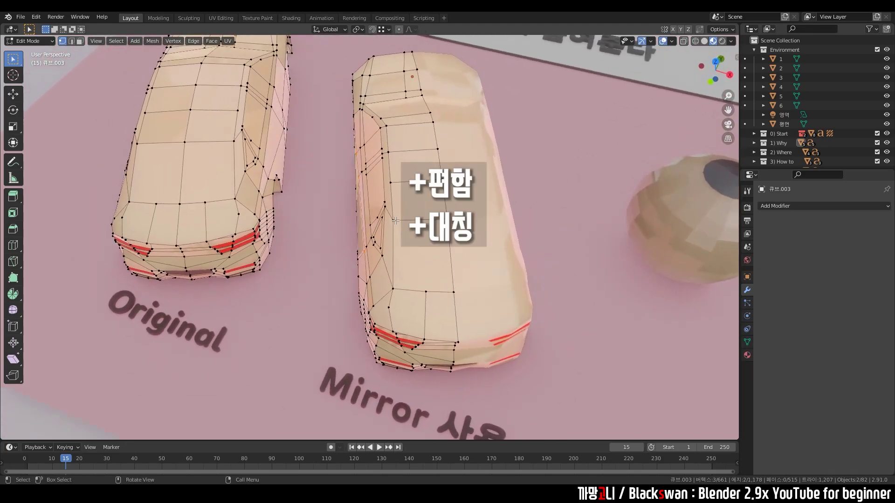
pyautogui.press('g')
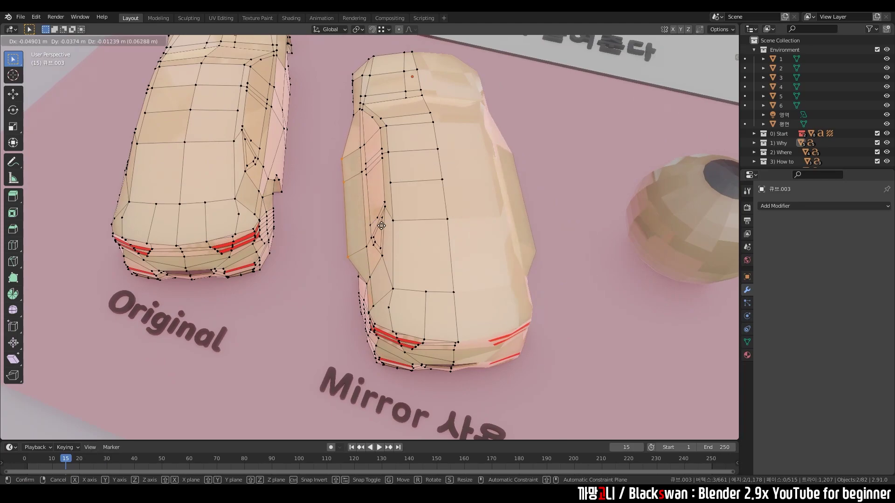
pyautogui.click(389, 225)
pyautogui.moveTo(389, 226); pyautogui.dragTo(460, 214, button='middle')
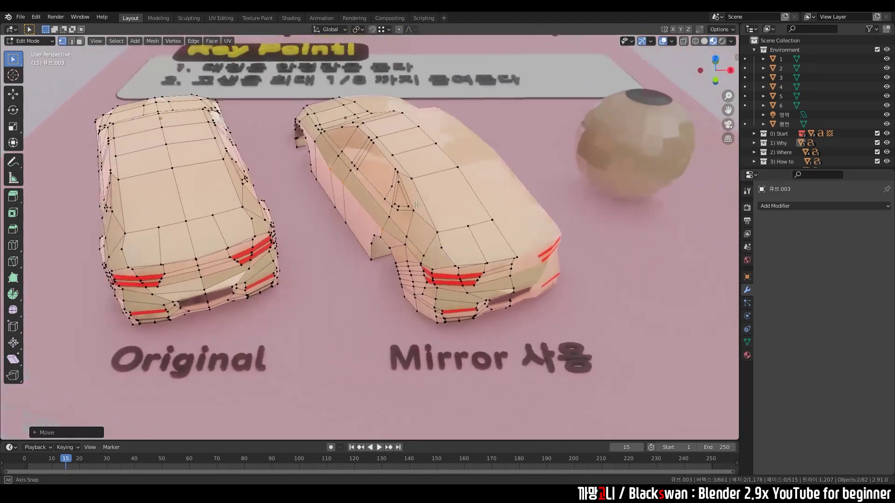
pyautogui.click(462, 214)
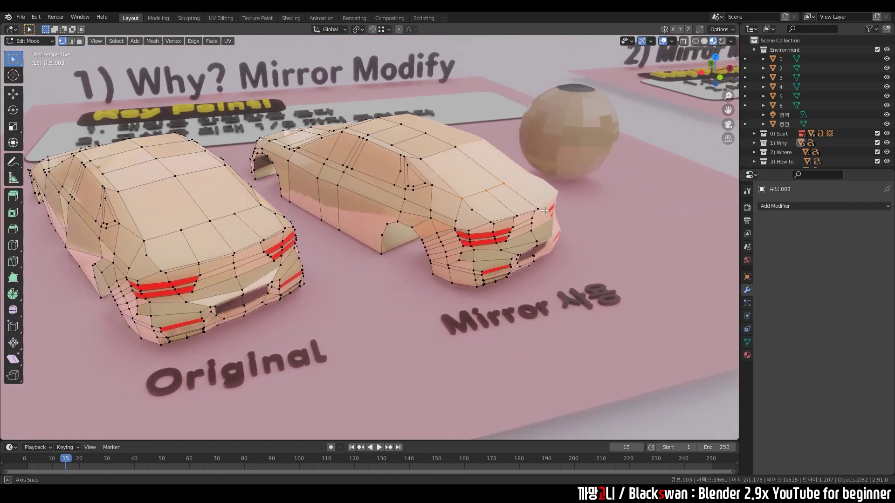
pyautogui.moveTo(494, 202)
pyautogui.mouseDown(button='middle')
pyautogui.moveTo(580, 200)
pyautogui.moveTo(508, 217)
pyautogui.moveTo(488, 298)
pyautogui.mouseUp(button='middle')
pyautogui.press('Tab')
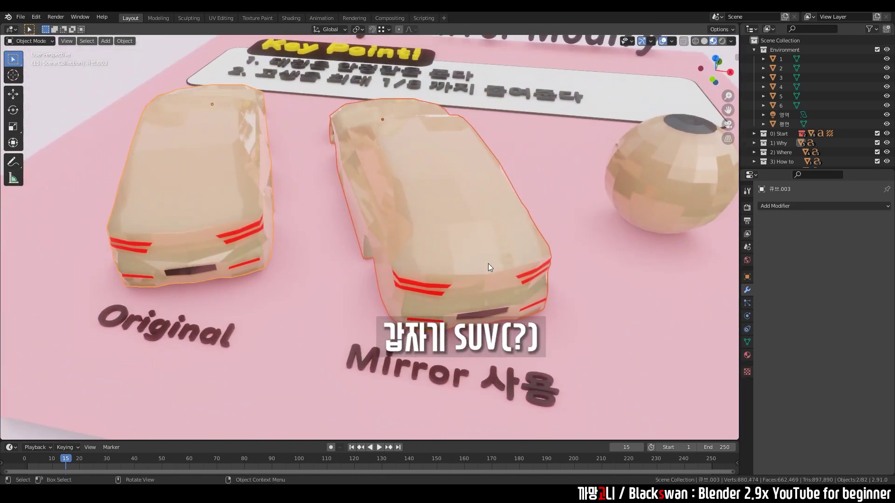
# Frame the sphere, enter Edit Mode, and box-select the whole one-eighth sphere mesh.
pyautogui.click(441, 180)
pyautogui.press('KP_Decimal')
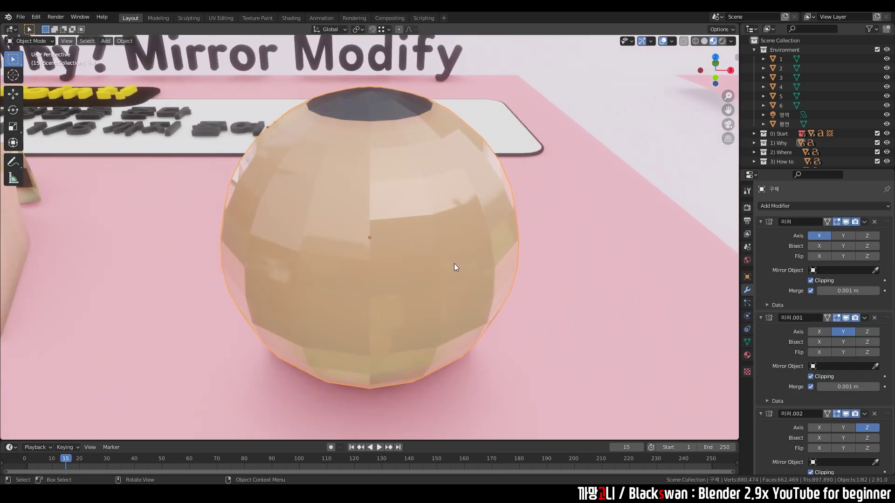
pyautogui.scroll(-2, 461, 289)
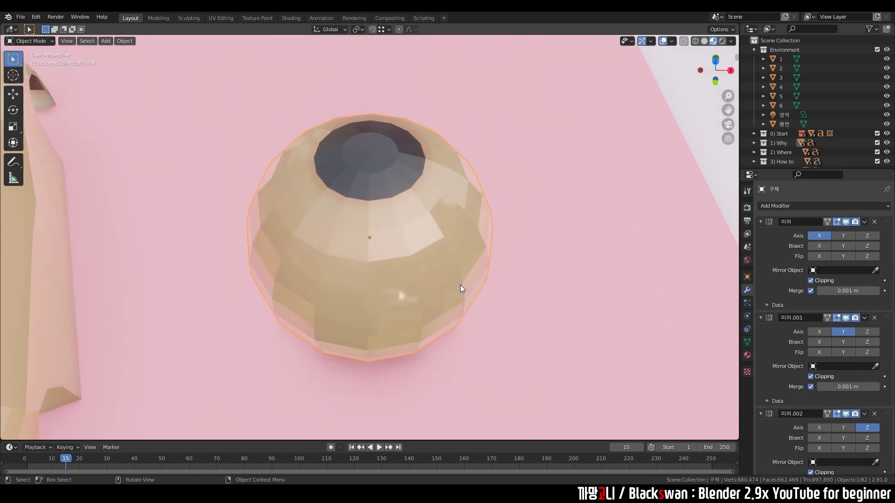
pyautogui.scroll(-2, 460, 284)
pyautogui.press('Tab')
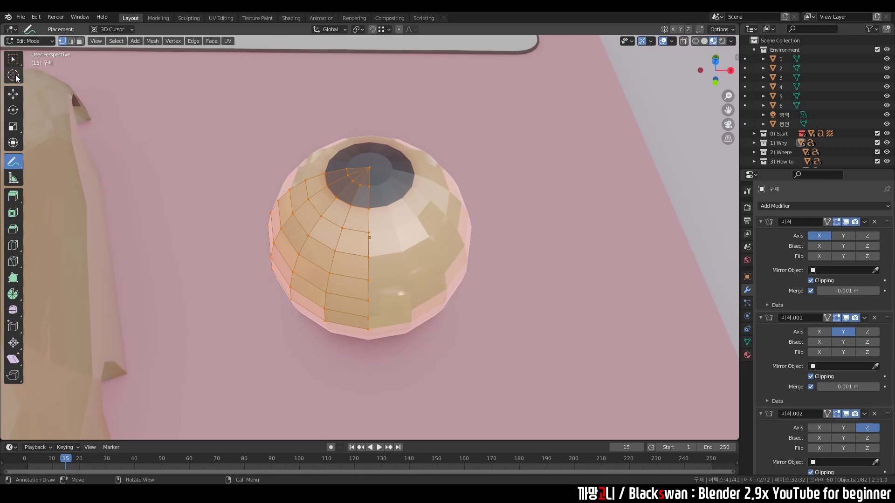
pyautogui.click(13, 60)
pyautogui.click(449, 291)
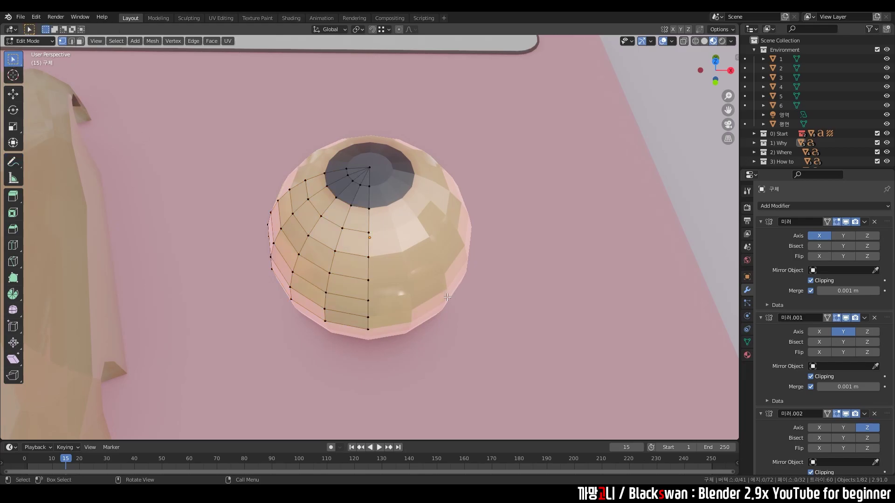
pyautogui.moveTo(212, 159); pyautogui.dragTo(452, 349)
# From a top view, move a single sphere vertex so the mirrored copies deform too.
pyautogui.moveTo(466, 325)
pyautogui.mouseDown(button='middle')
pyautogui.moveTo(480, 314)
pyautogui.moveTo(333, 169)
pyautogui.mouseUp(button='middle')
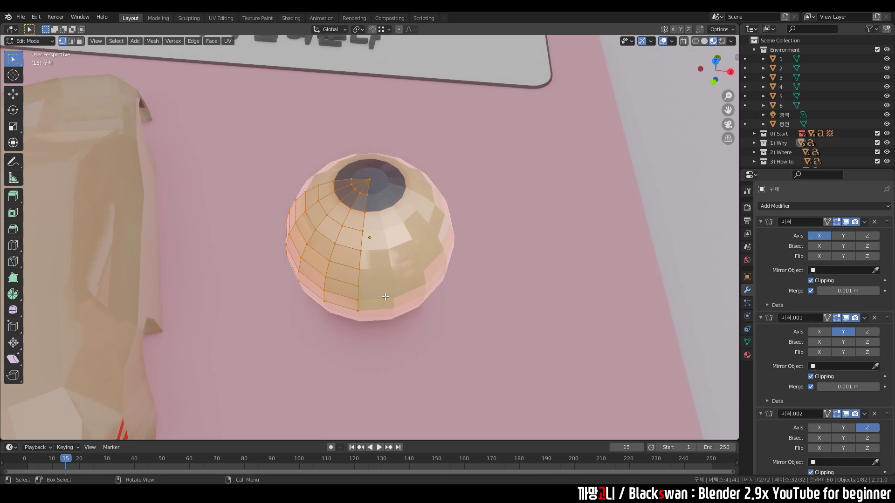
pyautogui.moveTo(385, 297); pyautogui.dragTo(275, 267, button='middle')
pyautogui.scroll(1, 275, 267)
pyautogui.scroll(1, 275, 267)
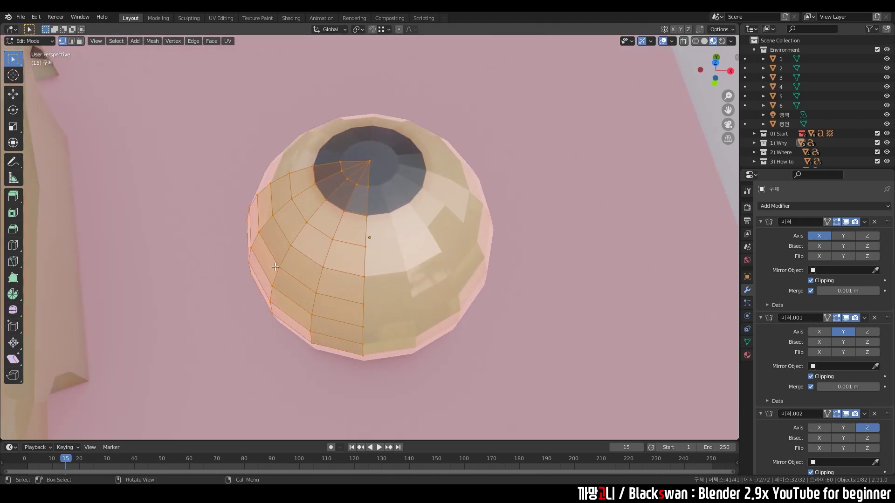
pyautogui.click(276, 267)
pyautogui.press('g')
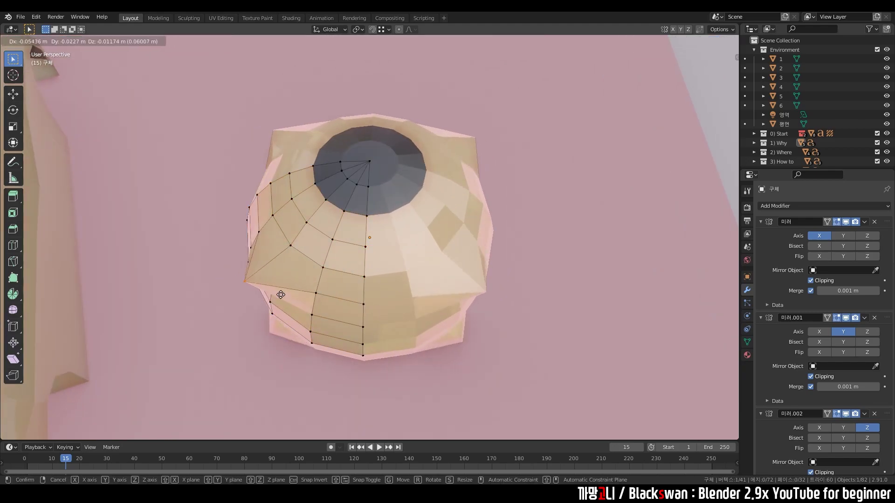
pyautogui.click(279, 282)
# Cancel one move, raise another vertex, and start moving a further vertex.
pyautogui.moveTo(279, 282); pyautogui.dragTo(410, 220, button='middle')
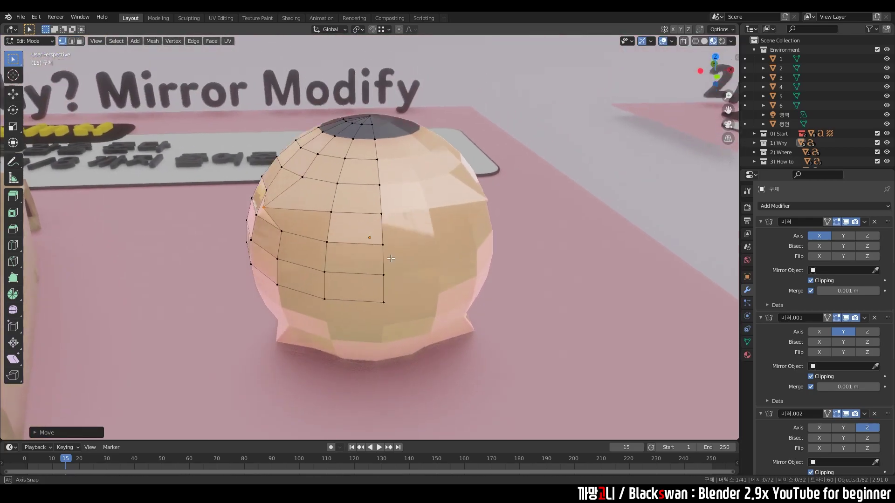
pyautogui.press('g')
pyautogui.rightClick(409, 220)
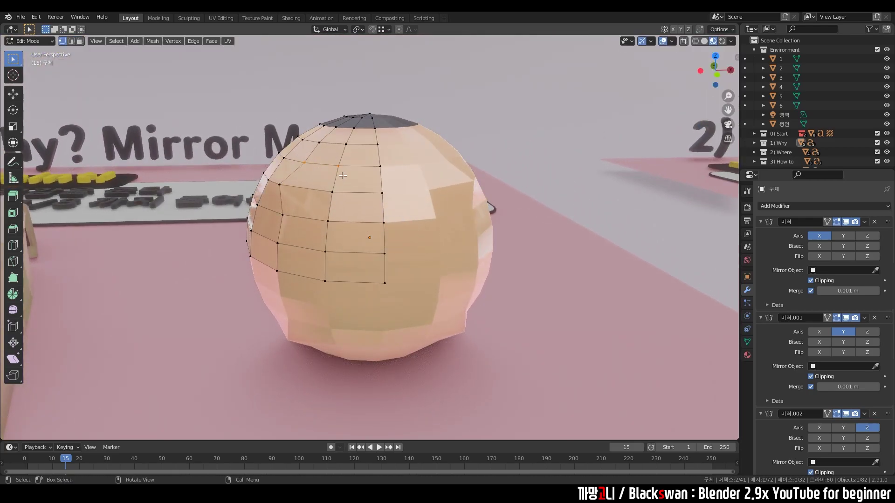
pyautogui.keyDown('shift'); pyautogui.click(332, 190); pyautogui.keyUp('shift')
pyautogui.press('g')
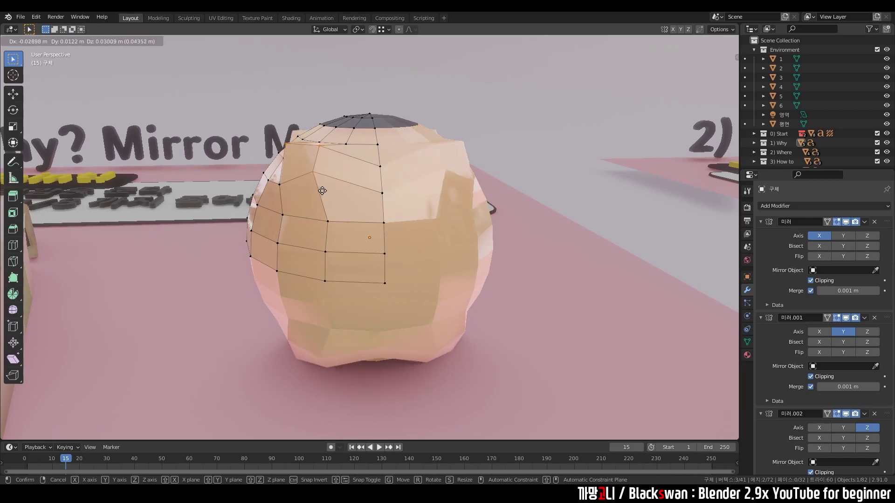
pyautogui.click(326, 172)
pyautogui.moveTo(326, 172)
pyautogui.mouseDown(button='middle')
pyautogui.moveTo(403, 188)
pyautogui.moveTo(338, 323)
pyautogui.mouseUp(button='middle')
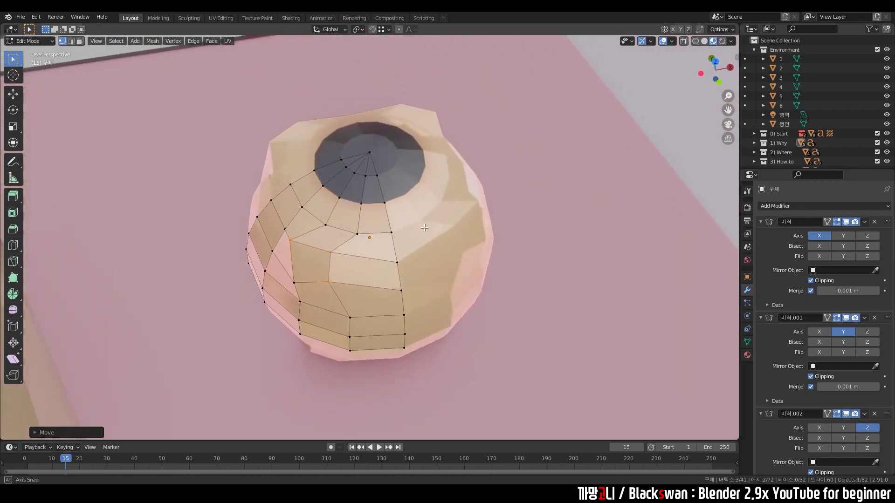
pyautogui.press('g')
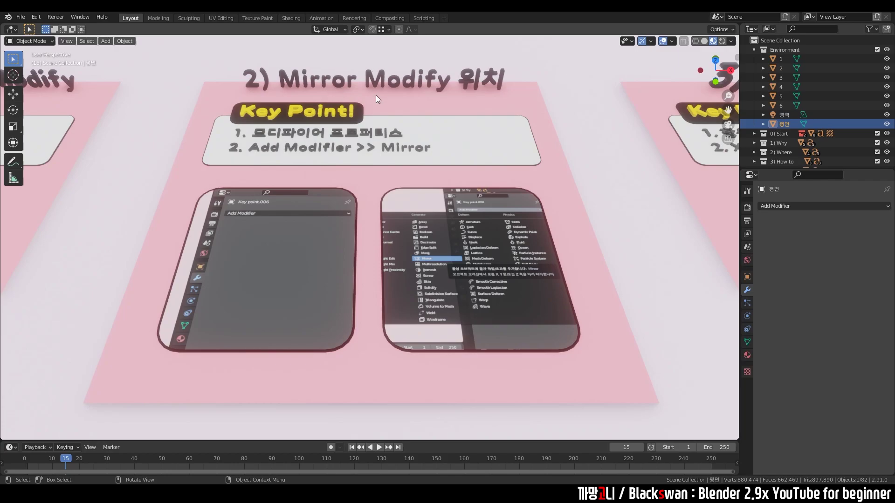
pyautogui.press('`')
pyautogui.click(375, 45)
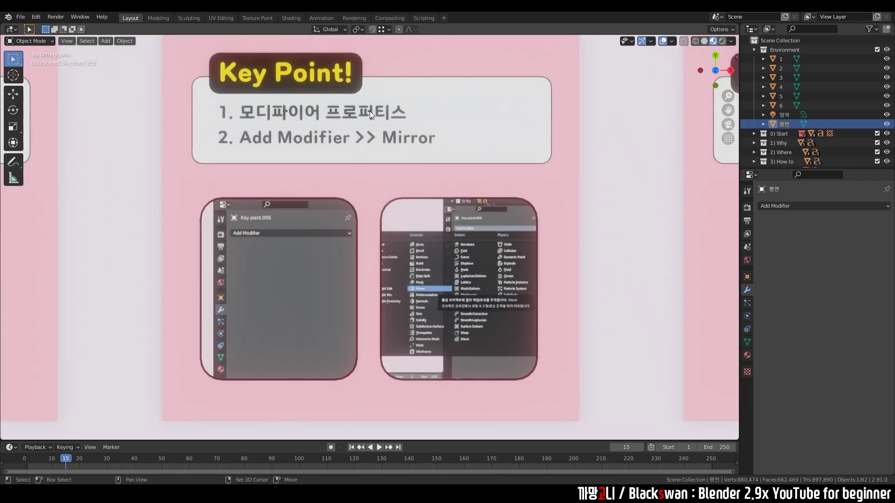
pyautogui.scroll(2, 370, 111)
pyautogui.scroll(2, 366, 189)
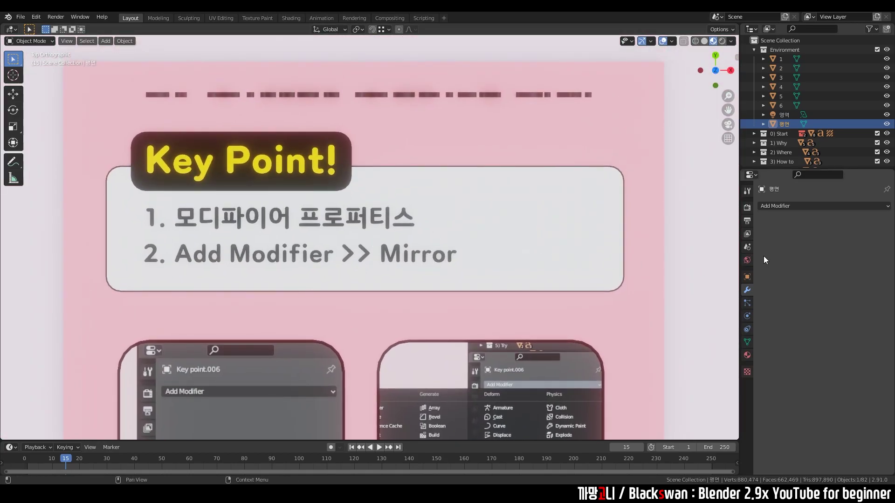
pyautogui.keyDown('shift'); pyautogui.scroll(-2, 493, 309); pyautogui.keyUp('shift')
pyautogui.keyDown('shift'); pyautogui.scroll(-4, 495, 239); pyautogui.keyUp('shift')
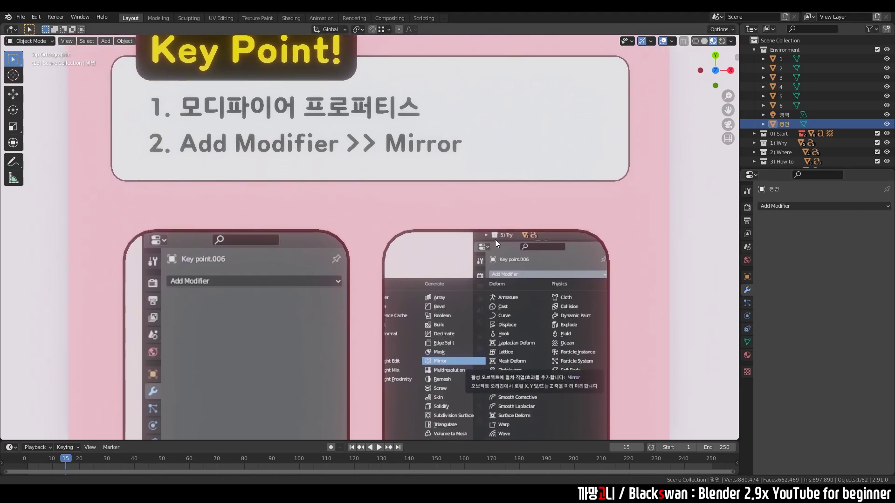
pyautogui.keyDown('shift'); pyautogui.scroll(-1, 478, 233); pyautogui.keyUp('shift')
pyautogui.scroll(-1, 478, 232)
pyautogui.scroll(-1, 465, 268)
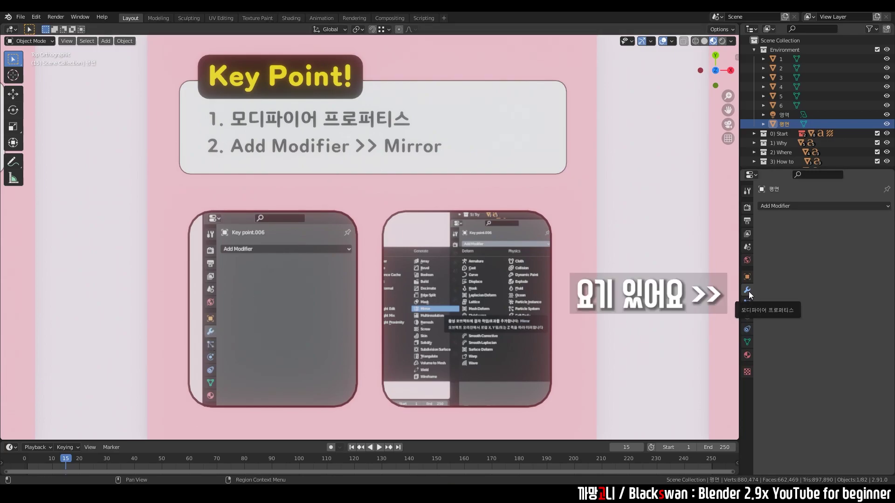
pyautogui.click(795, 208)
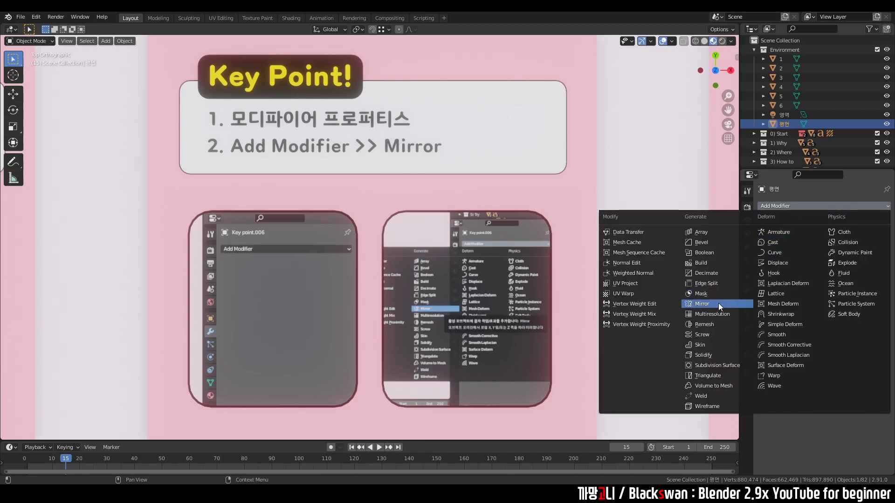
pyautogui.moveTo(703, 304)
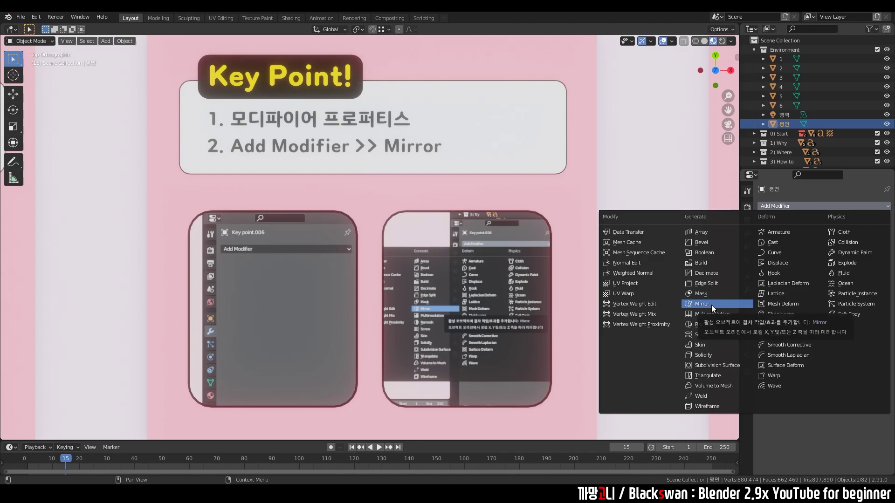
pyautogui.click(543, 330)
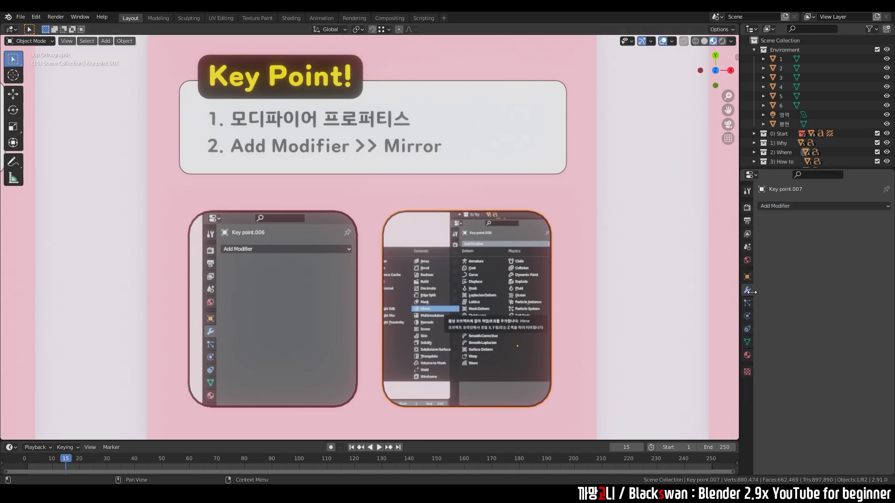
pyautogui.click(791, 206)
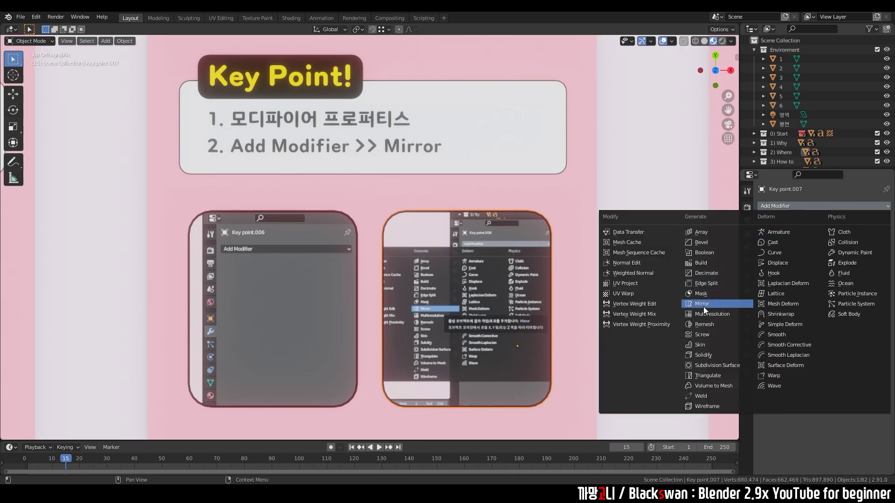
# Frame the third tutorial card and tilt into a perspective view of it.
pyautogui.scroll(-4, 572, 303)
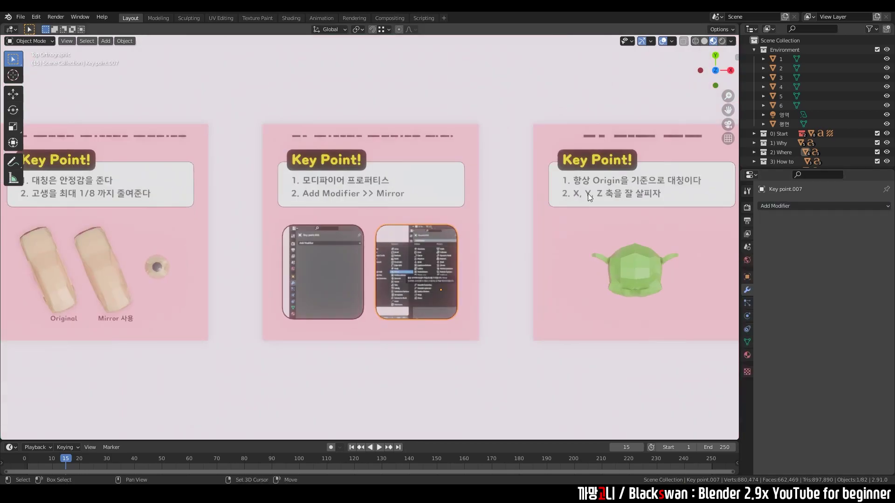
pyautogui.click(589, 193)
pyautogui.press('KP_Decimal')
pyautogui.click(529, 242)
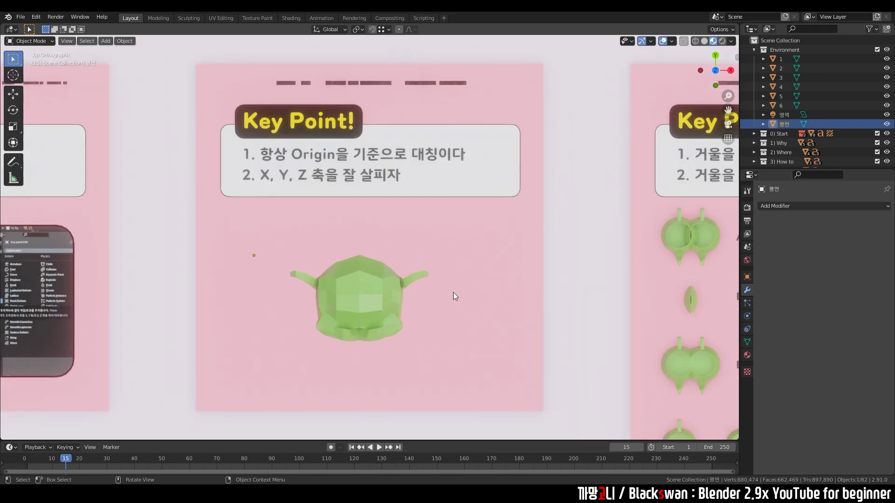
pyautogui.moveTo(454, 292)
pyautogui.mouseDown(button='middle')
pyautogui.moveTo(463, 256)
pyautogui.moveTo(474, 256)
pyautogui.moveTo(448, 248)
pyautogui.mouseUp(button='middle')
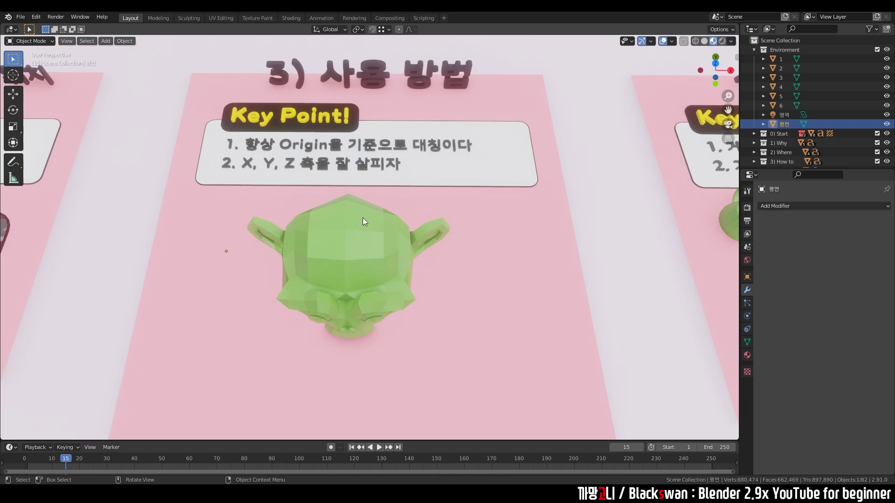
# Click through the monkey, pink board and Key Point text, ending with the green monkey head selected.
pyautogui.click(363, 254)
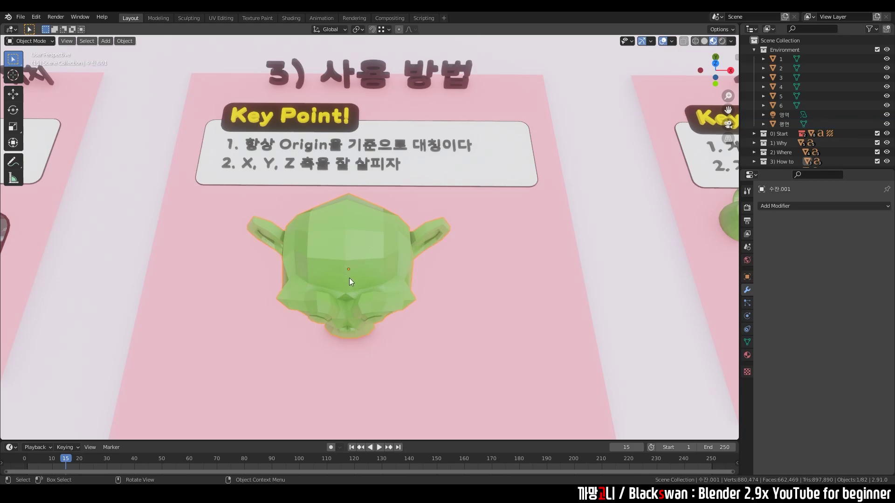
pyautogui.click(466, 266)
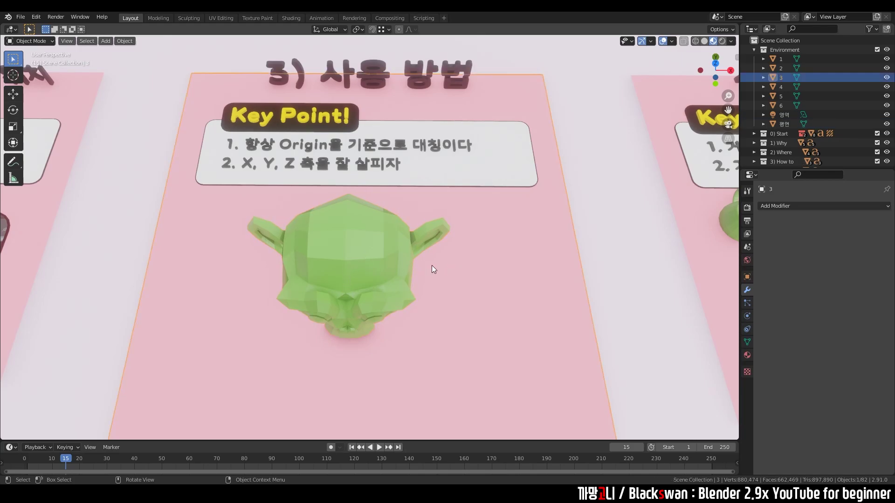
pyautogui.click(371, 178)
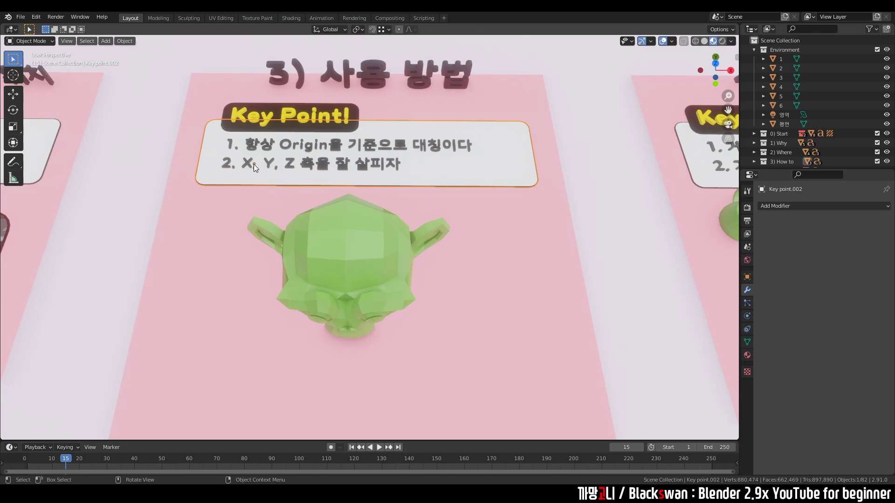
pyautogui.click(290, 167)
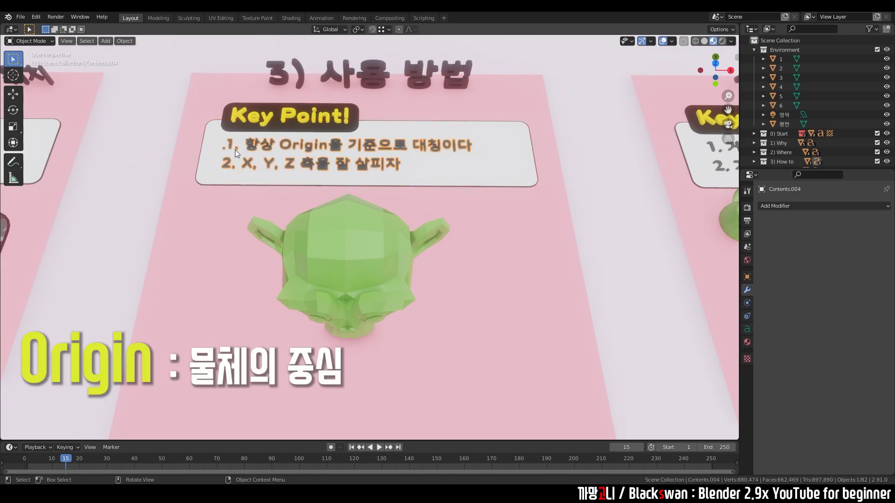
pyautogui.click(361, 243)
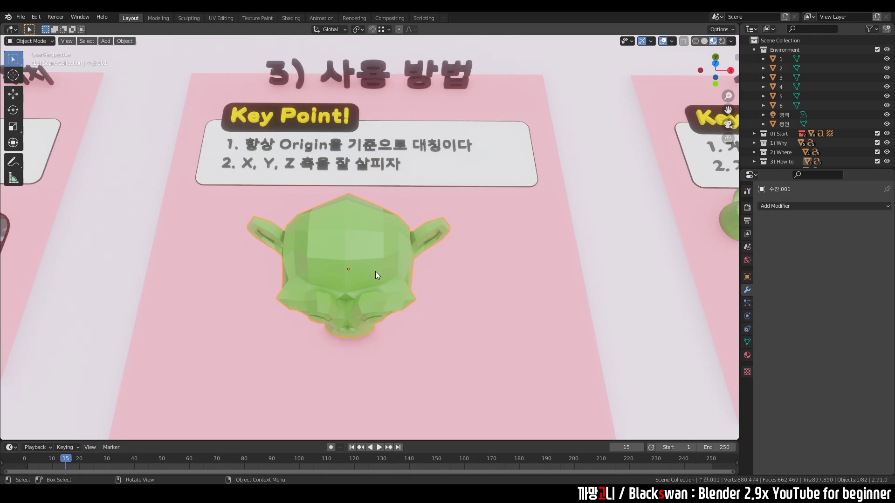
# Zoom toward the monkey and add a Mirror modifier from the Add Modifier list.
pyautogui.moveTo(375, 272); pyautogui.dragTo(378, 249, button='middle')
pyautogui.scroll(2, 379, 248)
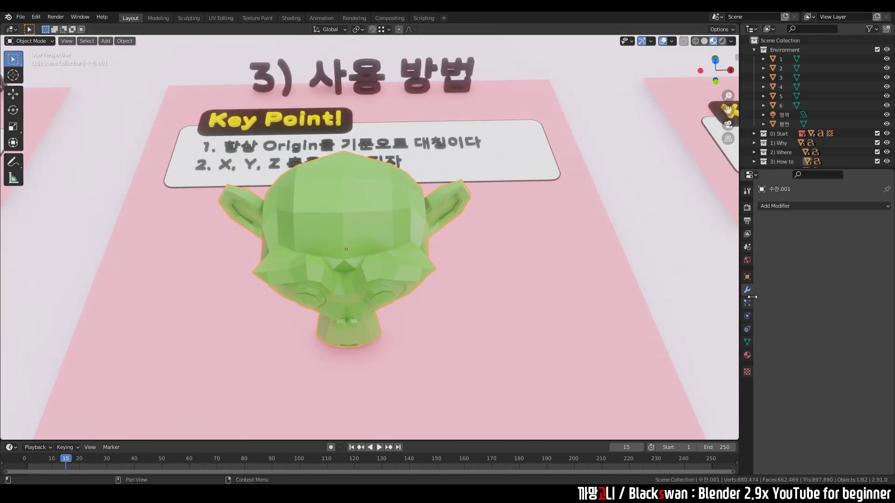
pyautogui.click(788, 206)
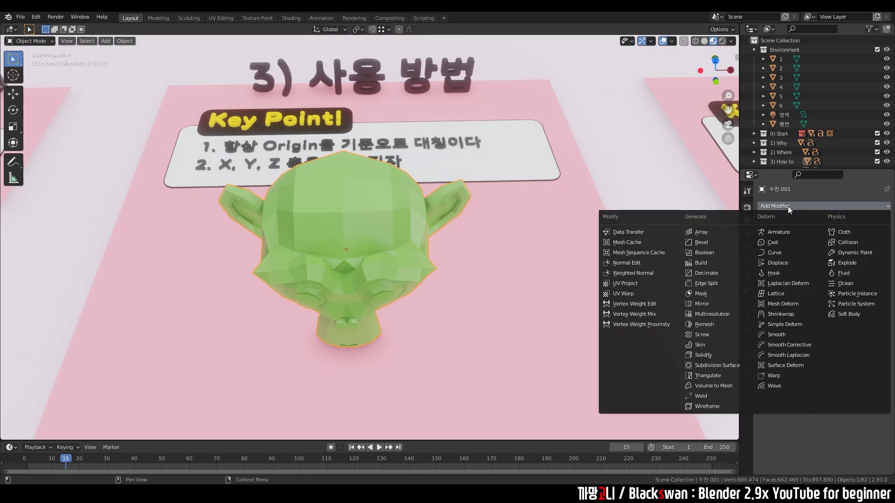
pyautogui.click(709, 303)
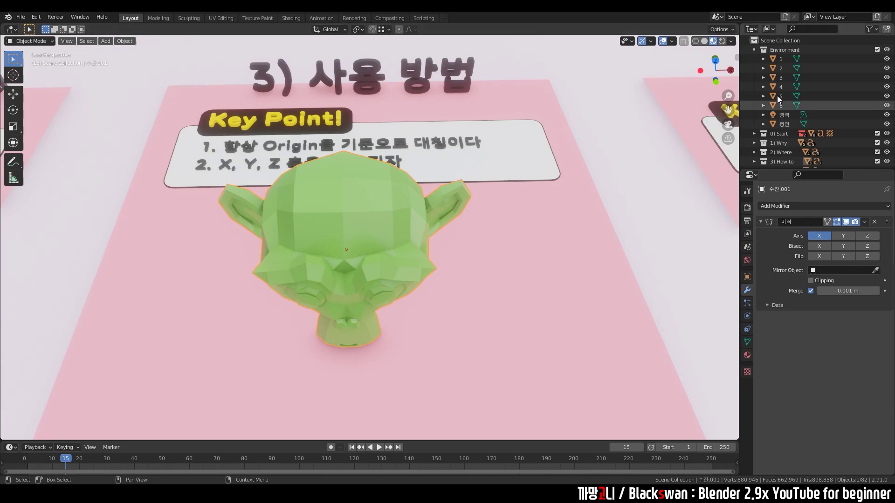
# With Affect Only Origins on, slide the monkey's origin along X to split the mirrored heads.
pyautogui.click(732, 31)
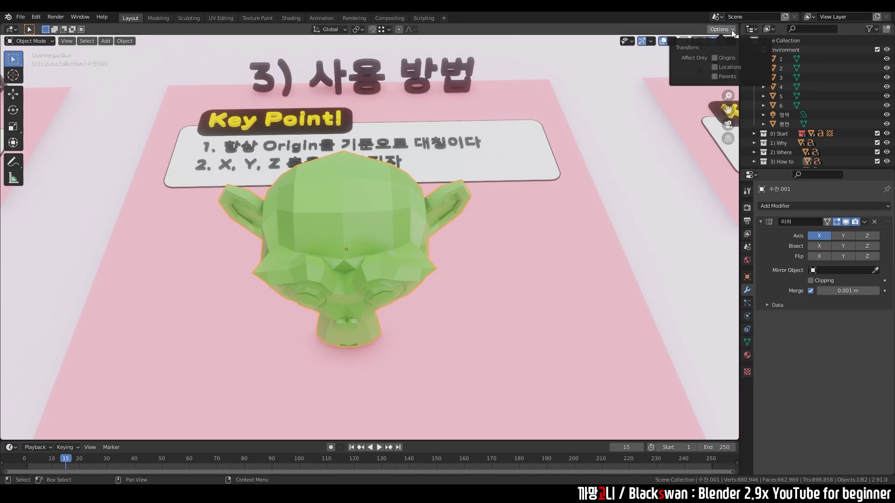
pyautogui.click(715, 58)
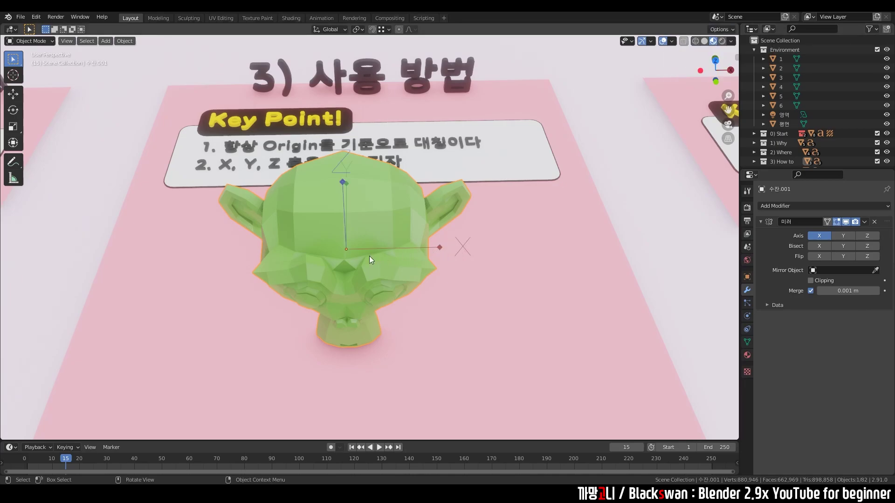
pyautogui.click(13, 94)
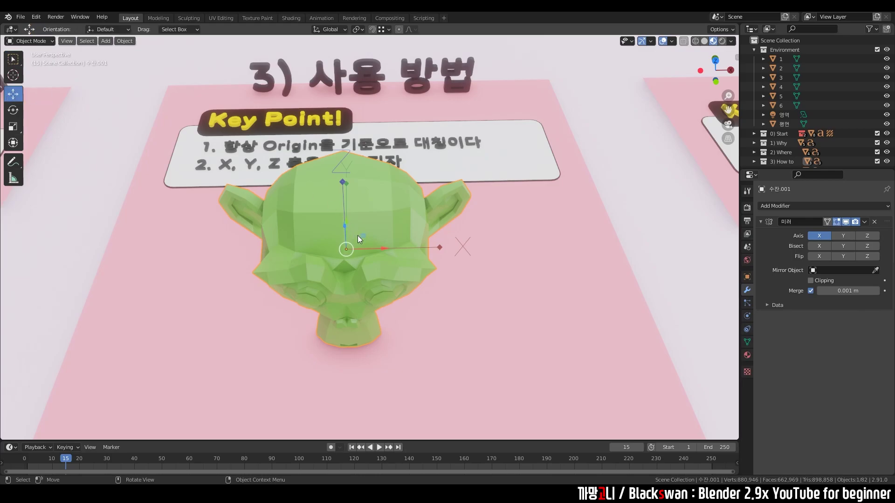
pyautogui.moveTo(381, 251)
pyautogui.mouseDown()
pyautogui.moveTo(501, 267)
pyautogui.moveTo(476, 276)
pyautogui.moveTo(509, 278)
pyautogui.mouseUp()
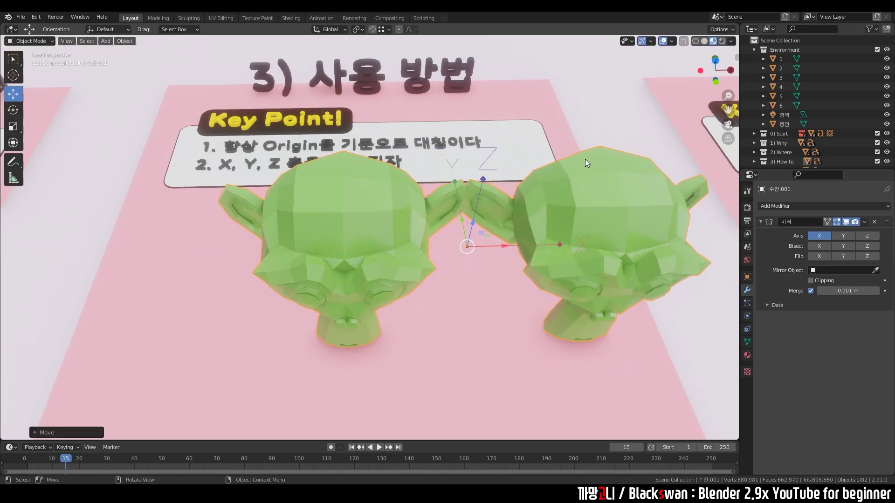
pyautogui.click(725, 29)
pyautogui.click(714, 58)
# Re-enable Affect Only Origins and raise the monkey's origin along Z.
pyautogui.keyDown('shift'); pyautogui.moveTo(480, 269); pyautogui.dragTo(437, 284, button='middle'); pyautogui.keyUp('shift')
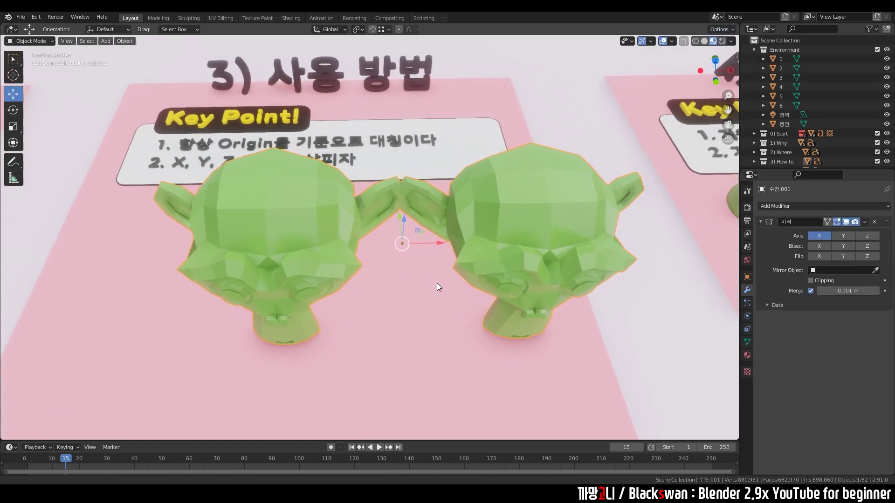
pyautogui.click(727, 33)
pyautogui.click(715, 57)
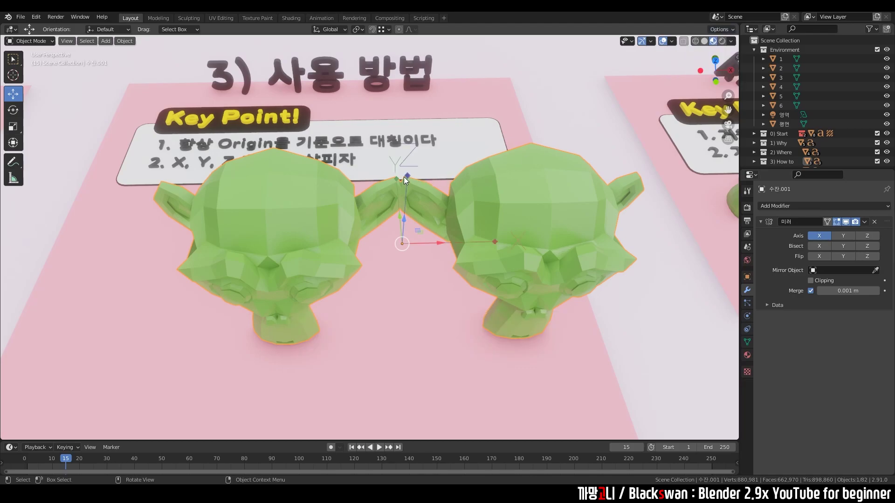
pyautogui.moveTo(403, 177); pyautogui.dragTo(421, 194, button='middle')
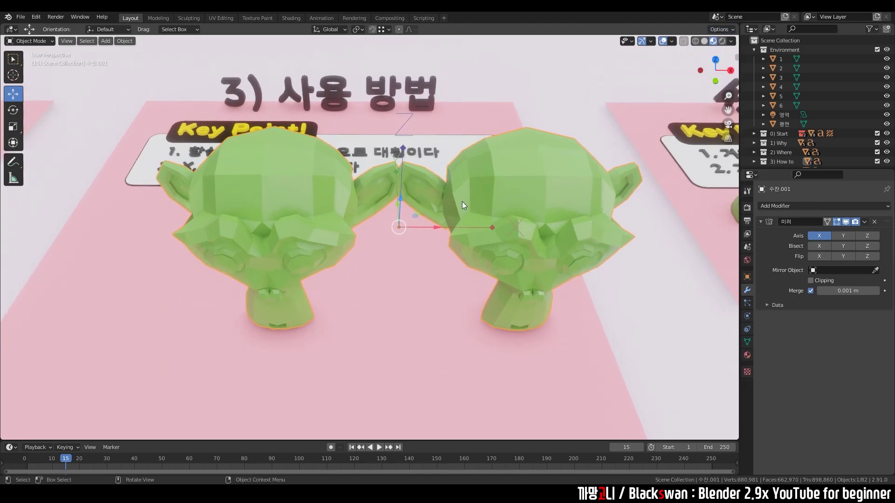
pyautogui.press('g')
pyautogui.press('z')
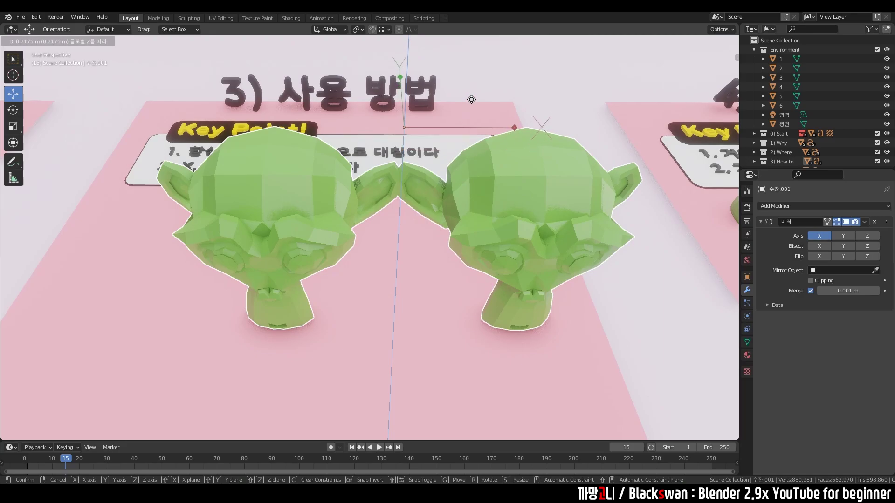
pyautogui.click(471, 99)
# Switch back to box selection and turn off Affect Only Origins.
pyautogui.moveTo(468, 169); pyautogui.dragTo(398, 118, button='middle')
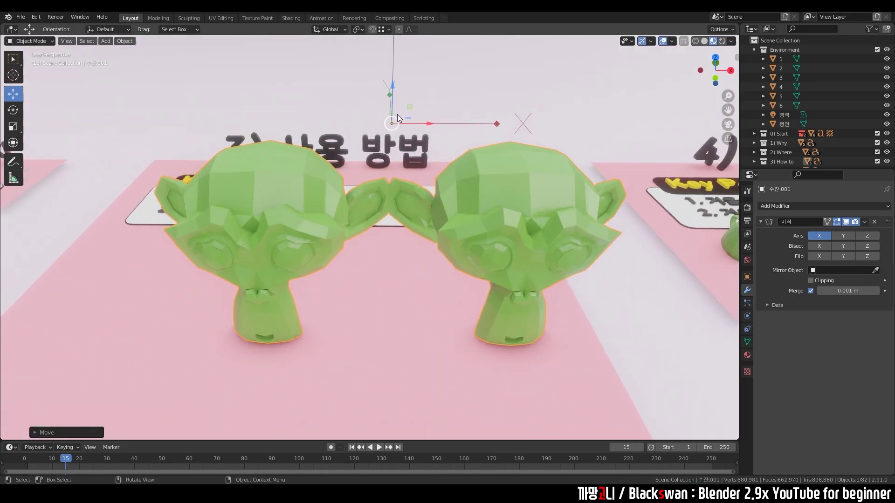
pyautogui.click(16, 60)
pyautogui.click(728, 28)
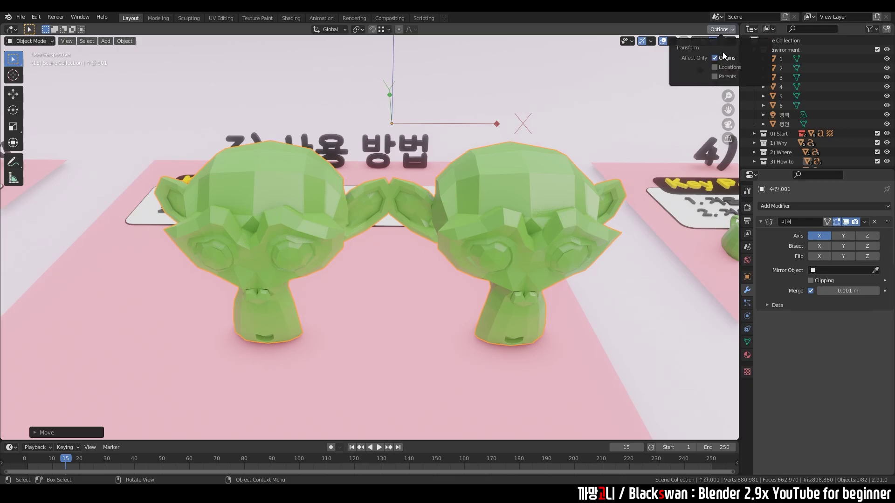
pyautogui.click(722, 51)
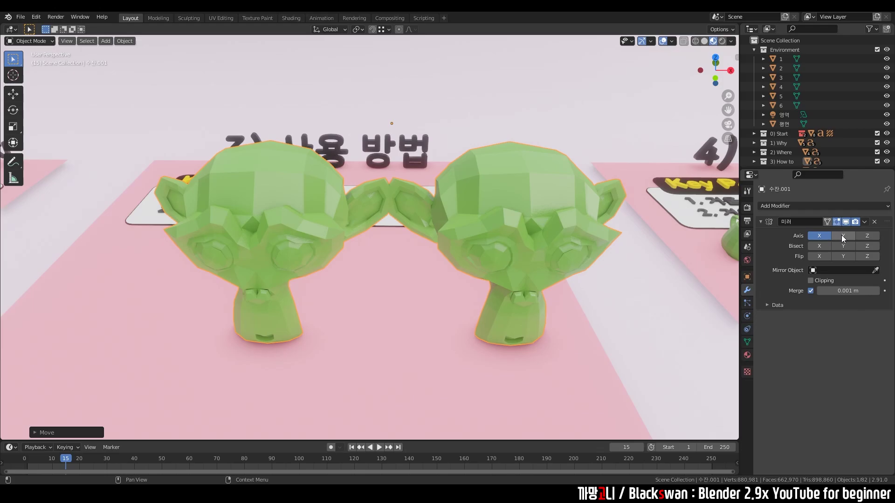
# Add Z-axis mirroring to the monkey and zoom in on its mirrored copies.
pyautogui.click(866, 237)
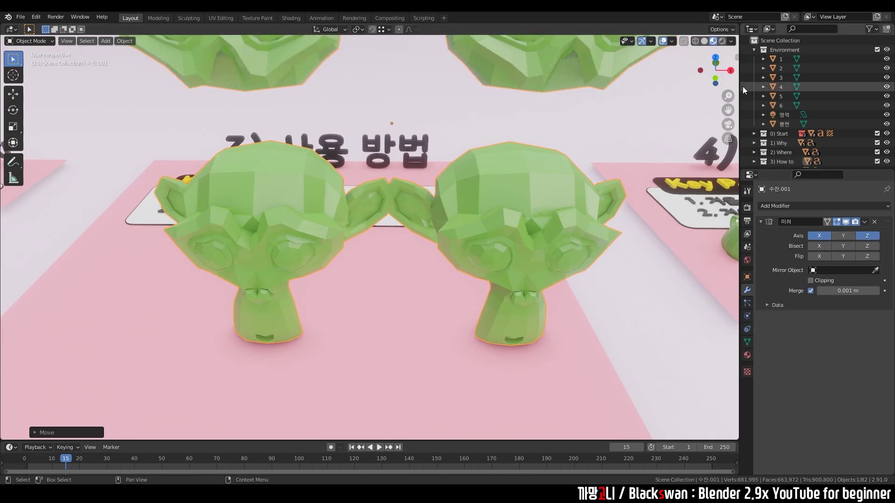
pyautogui.moveTo(536, 170); pyautogui.dragTo(540, 186, button='middle')
pyautogui.scroll(-5, 512, 198)
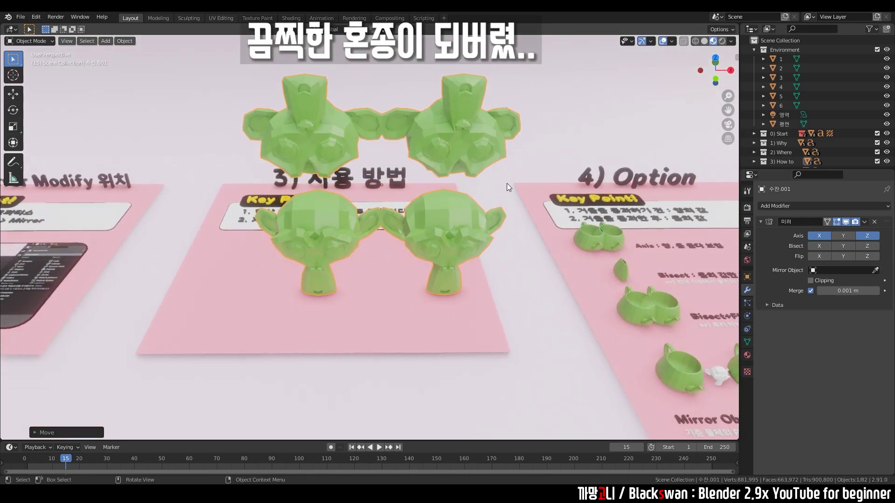
pyautogui.scroll(2, 508, 184)
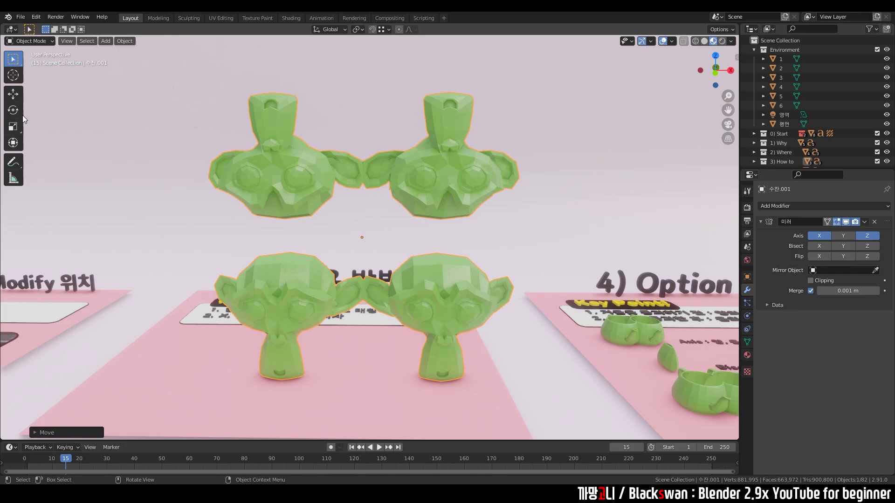
# Annotate the monkeys with a horizontal divider, an upward z arrow and an x arrow.
pyautogui.click(13, 162)
pyautogui.moveTo(211, 232); pyautogui.dragTo(495, 236)
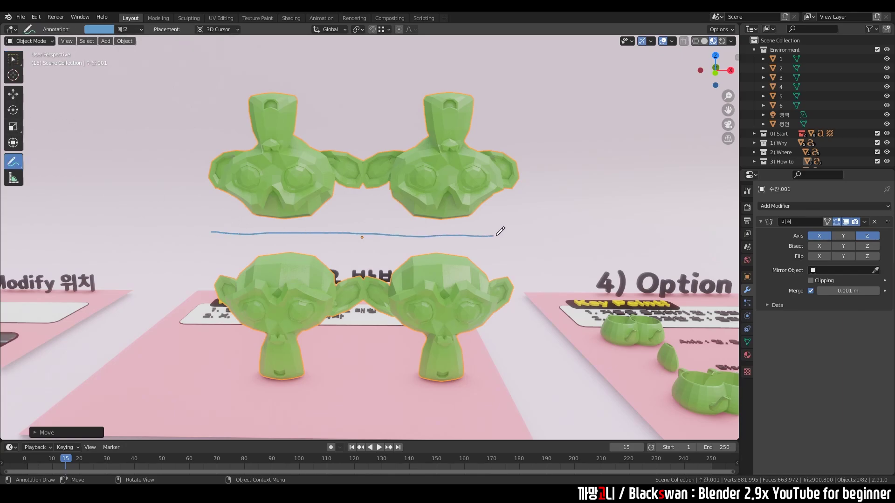
pyautogui.moveTo(360, 228); pyautogui.dragTo(359, 131)
pyautogui.hotkey('ctrl', 'z')
pyautogui.moveTo(364, 224)
pyautogui.mouseDown()
pyautogui.moveTo(369, 205)
pyautogui.moveTo(397, 228)
pyautogui.mouseUp()
pyautogui.moveTo(413, 293)
pyautogui.mouseDown(button='middle')
pyautogui.moveTo(434, 307)
pyautogui.moveTo(419, 280)
pyautogui.mouseUp(button='middle')
pyautogui.moveTo(370, 227)
pyautogui.mouseDown()
pyautogui.moveTo(364, 384)
pyautogui.moveTo(386, 379)
pyautogui.moveTo(410, 392)
pyautogui.mouseUp()
pyautogui.moveTo(409, 376); pyautogui.dragTo(399, 392)
pyautogui.moveTo(405, 389)
pyautogui.keyDown('alt'); pyautogui.mouseDown(button='middle')
pyautogui.moveTo(410, 319)
pyautogui.moveTo(454, 302)
pyautogui.mouseUp(button='middle'); pyautogui.keyUp('alt')
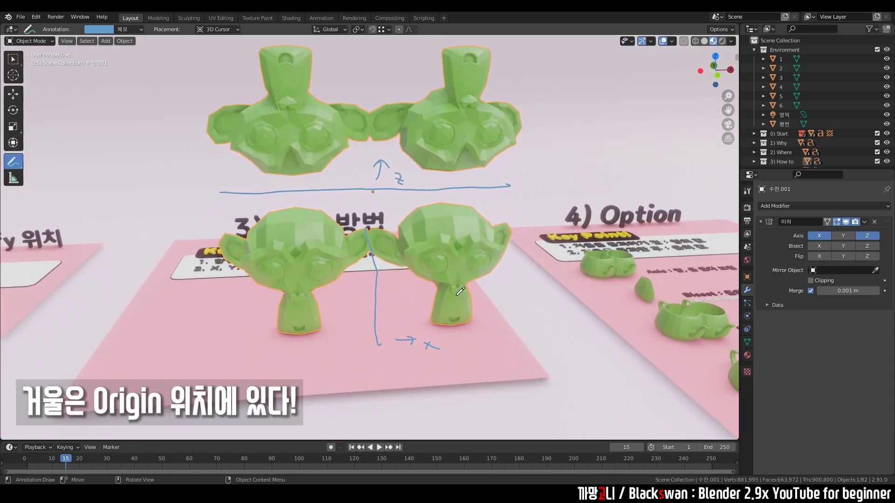
# Move the monkey's mesh in Edit Mode so its mirrored copies shift apart.
pyautogui.press('Tab')
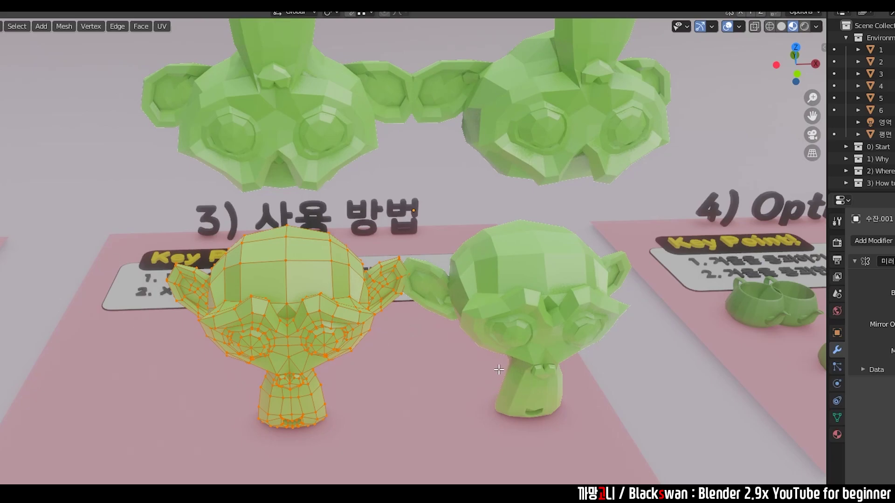
pyautogui.press('g')
pyautogui.click(421, 337)
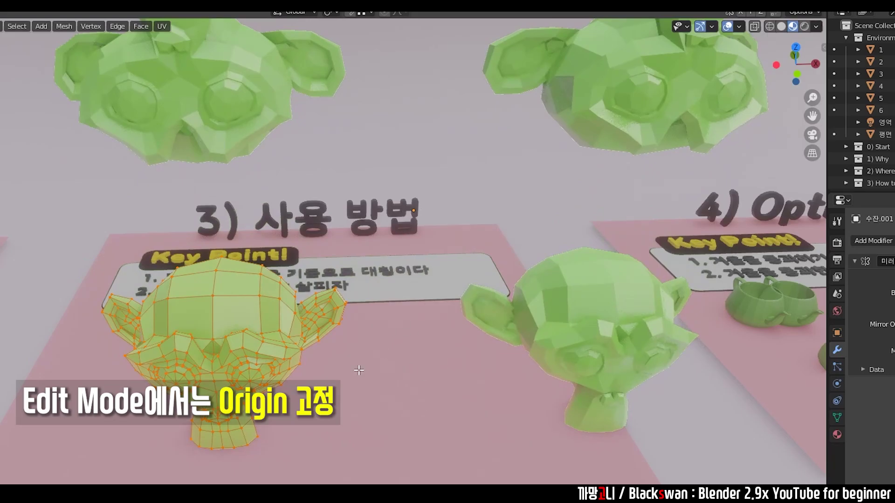
pyautogui.press('g')
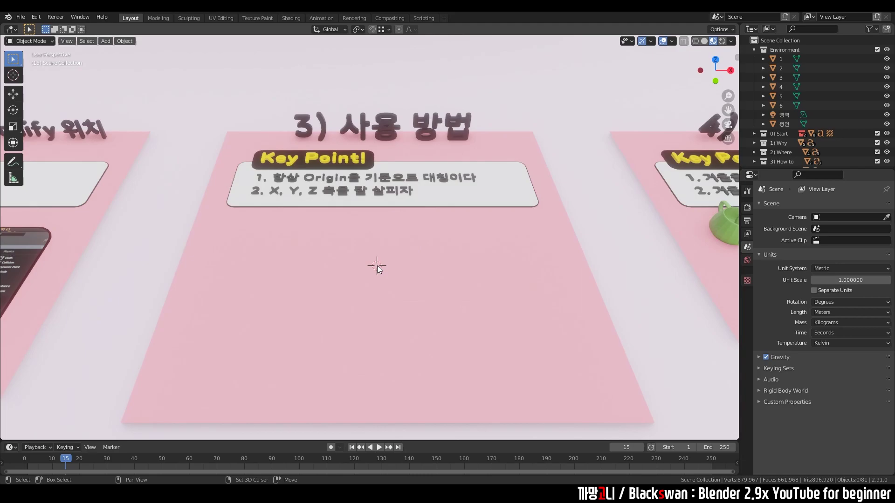
pyautogui.hotkey('shift', 'a')
pyautogui.moveTo(335, 266)
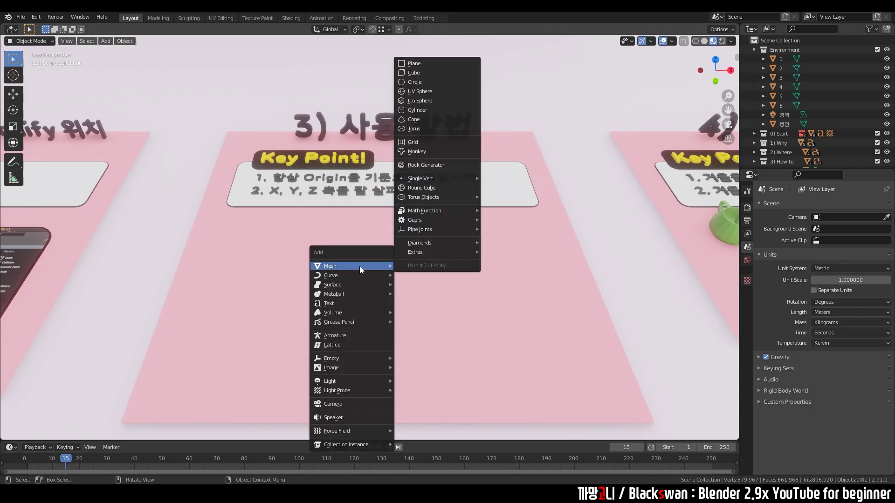
# Add an ico sphere, raise it above the board and scale it down.
pyautogui.click(412, 101)
pyautogui.moveTo(446, 293); pyautogui.dragTo(457, 284, button='middle')
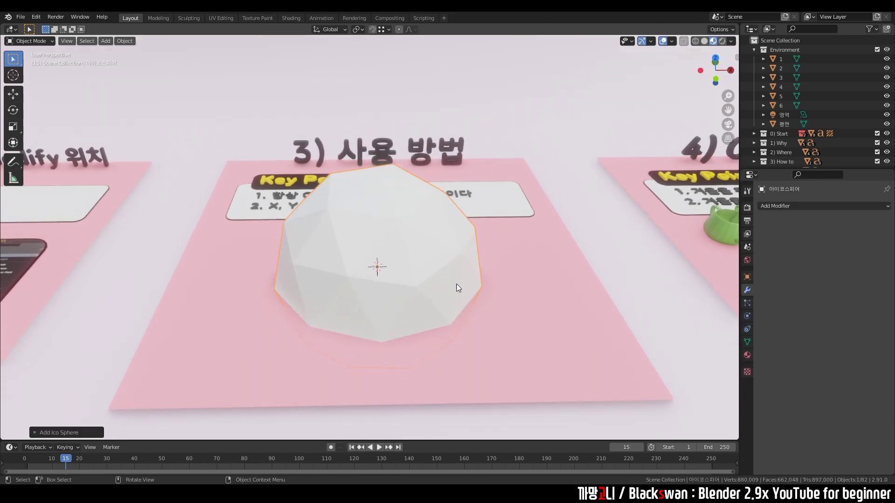
pyautogui.press('g')
pyautogui.press('z')
pyautogui.click(454, 229)
pyautogui.press('s')
pyautogui.click(515, 211)
pyautogui.moveTo(516, 211); pyautogui.dragTo(477, 249, button='middle')
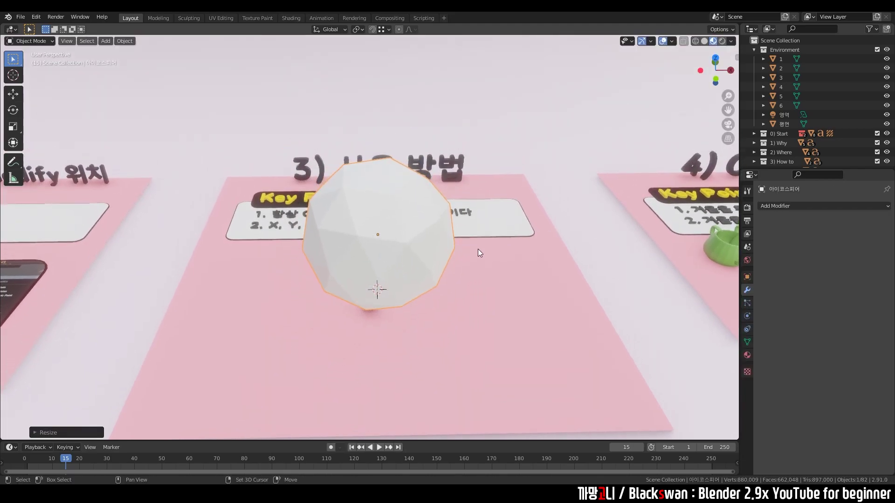
# Offset the sphere's mesh to the left in Edit Mode and add a Mirror modifier.
pyautogui.press('Tab')
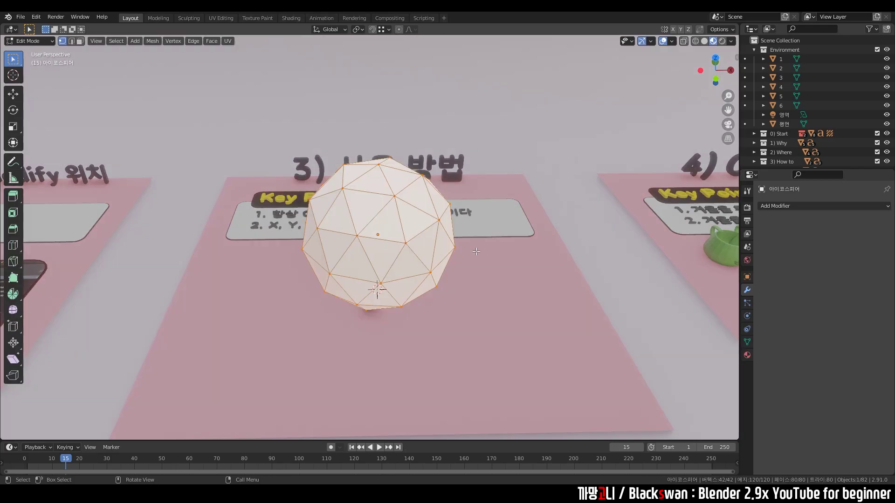
pyautogui.press('g')
pyautogui.click(391, 267)
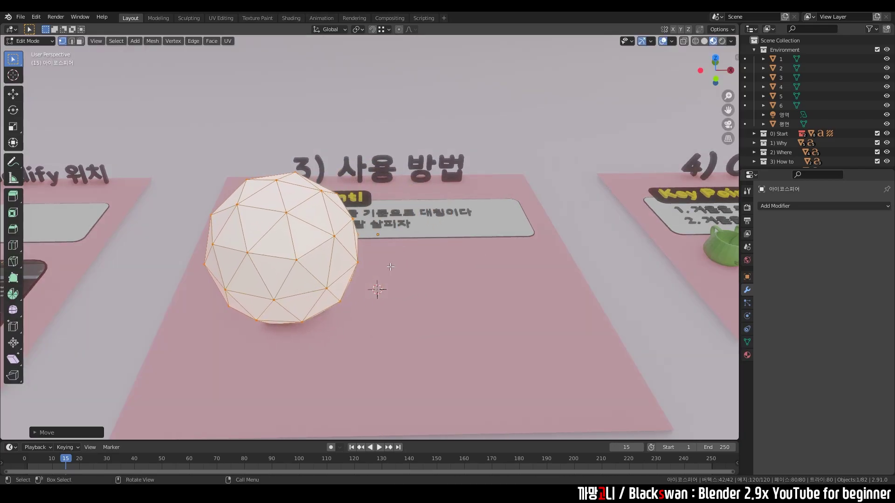
pyautogui.press('Tab')
pyautogui.click(804, 207)
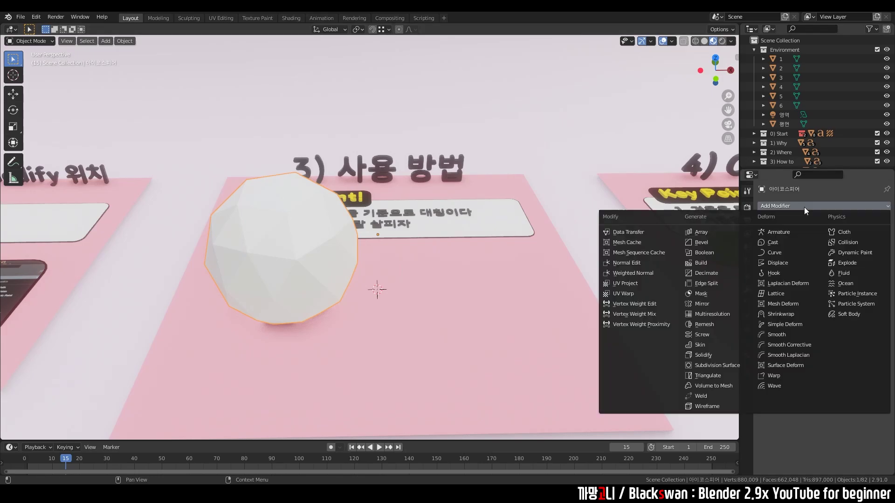
pyautogui.click(703, 304)
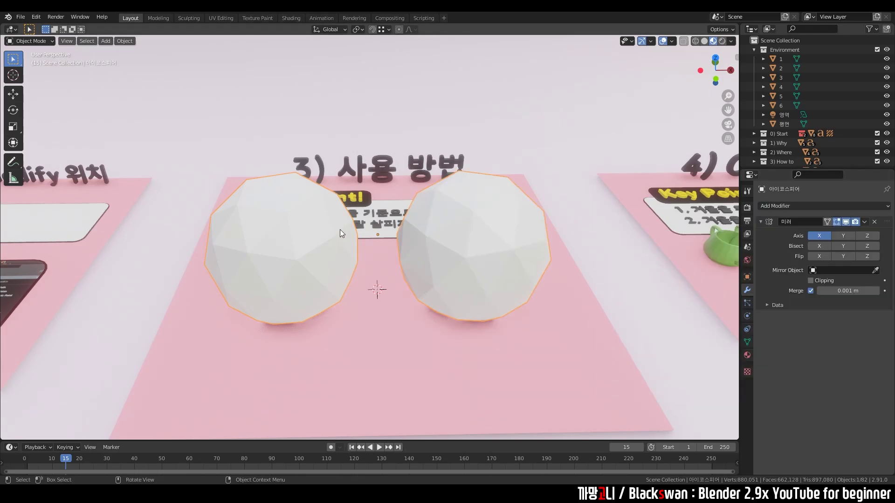
# Enable Y and Z mirror axes, moving the mesh so the copies separate.
pyautogui.press('Tab')
pyautogui.moveTo(417, 295); pyautogui.dragTo(412, 340, button='middle')
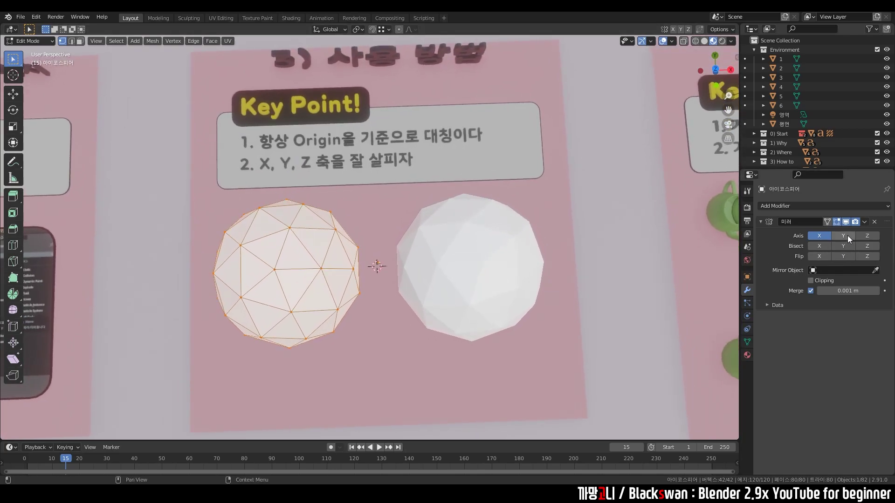
pyautogui.click(847, 236)
pyautogui.press('g')
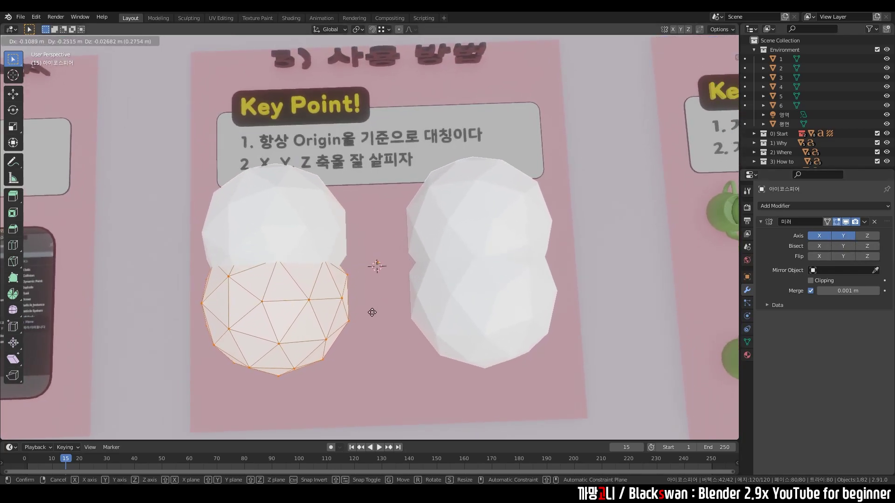
pyautogui.click(408, 343)
pyautogui.moveTo(408, 343); pyautogui.dragTo(447, 261, button='middle')
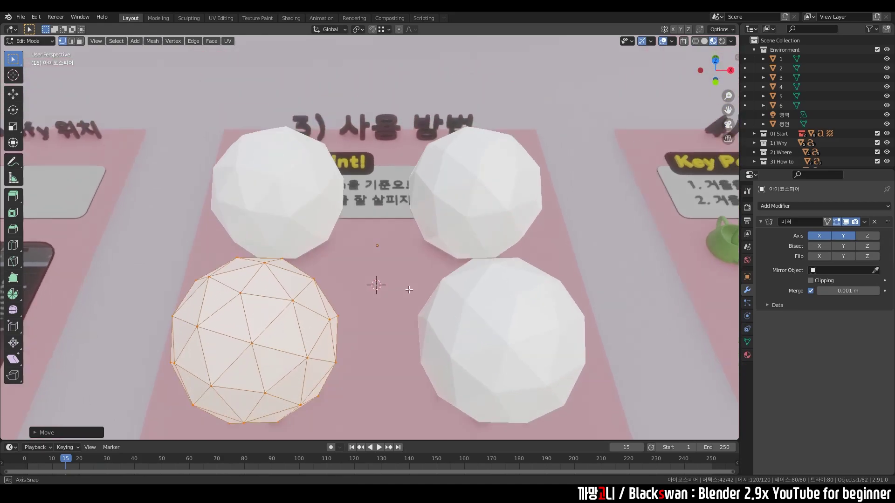
pyautogui.click(867, 236)
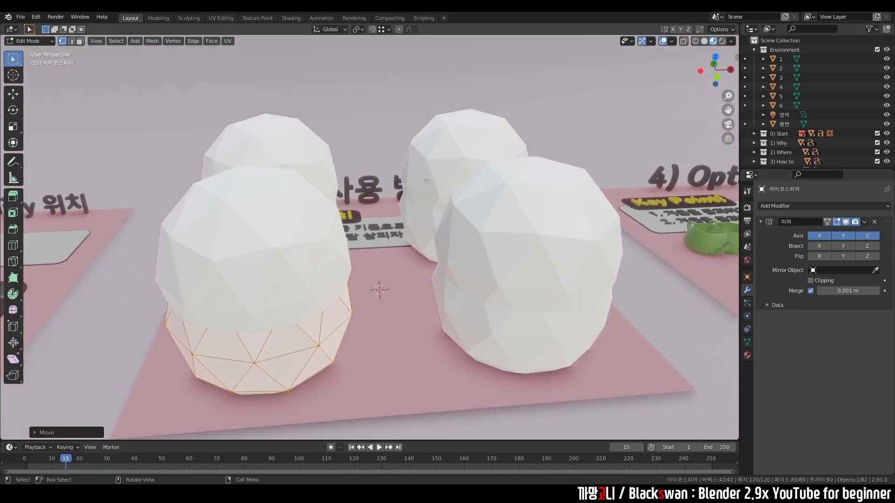
pyautogui.press('g')
pyautogui.click(605, 228)
# Shrink the mirrored sphere cluster and pull back to see all copies.
pyautogui.press('Tab')
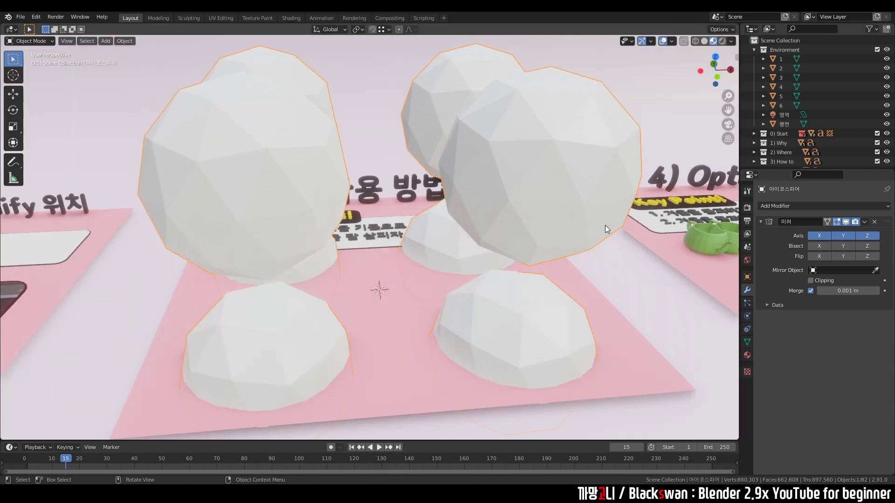
pyautogui.press('s')
pyautogui.click(467, 235)
pyautogui.moveTo(466, 235); pyautogui.dragTo(392, 272, button='middle')
pyautogui.press('Tab')
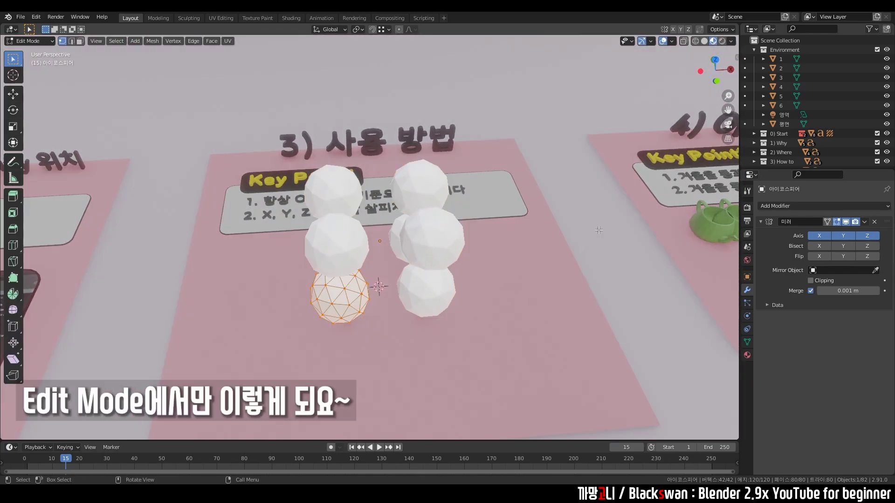
pyautogui.press('Tab')
pyautogui.scroll(-2, 605, 225)
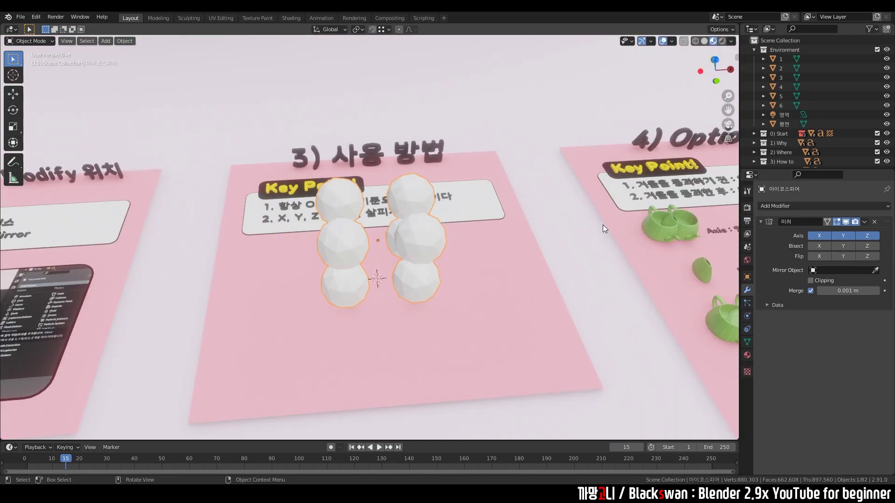
# Frame the 4) Option board in top view and select the Axis row's mirrored teapot.
pyautogui.click(636, 144)
pyautogui.press('KP_Decimal')
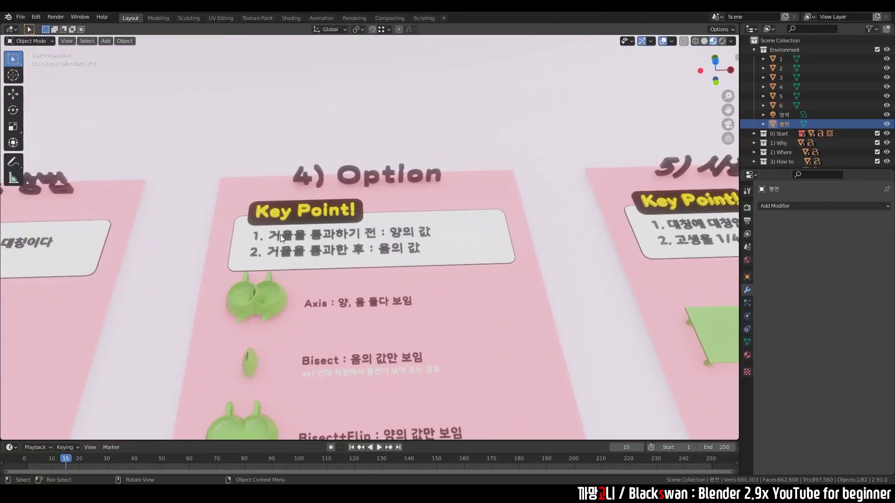
pyautogui.click(337, 241)
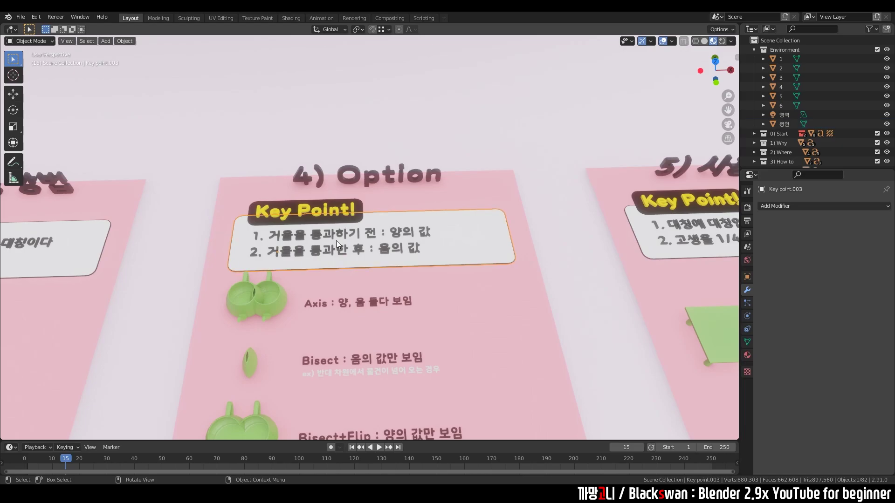
pyautogui.press('KP_7')
pyautogui.scroll(4, 337, 192)
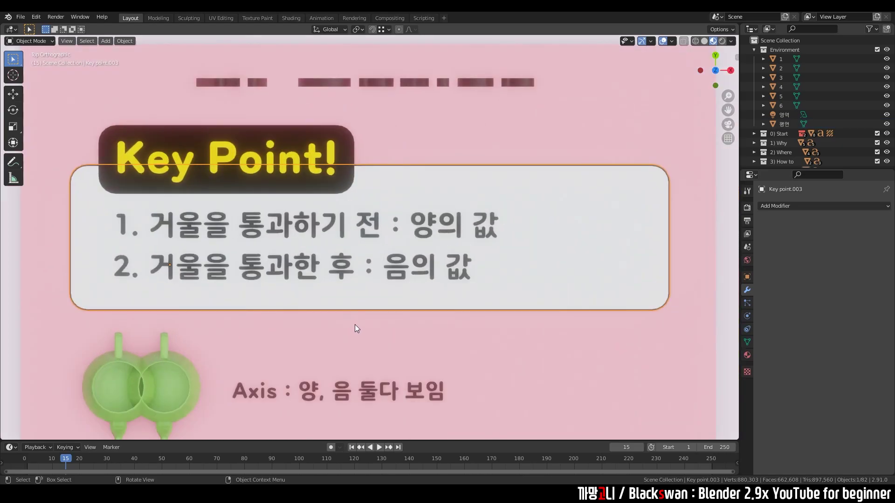
pyautogui.click(186, 266)
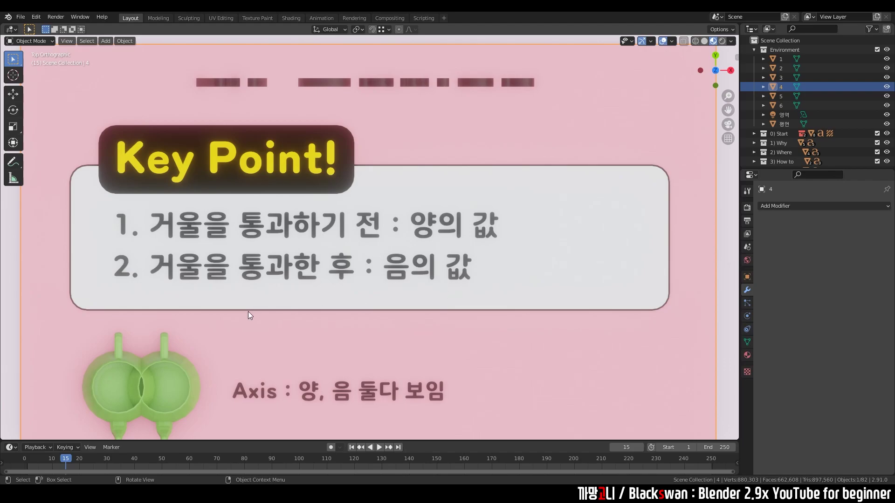
pyautogui.keyDown('shift'); pyautogui.moveTo(365, 347); pyautogui.dragTo(514, 206, button='middle'); pyautogui.keyUp('shift')
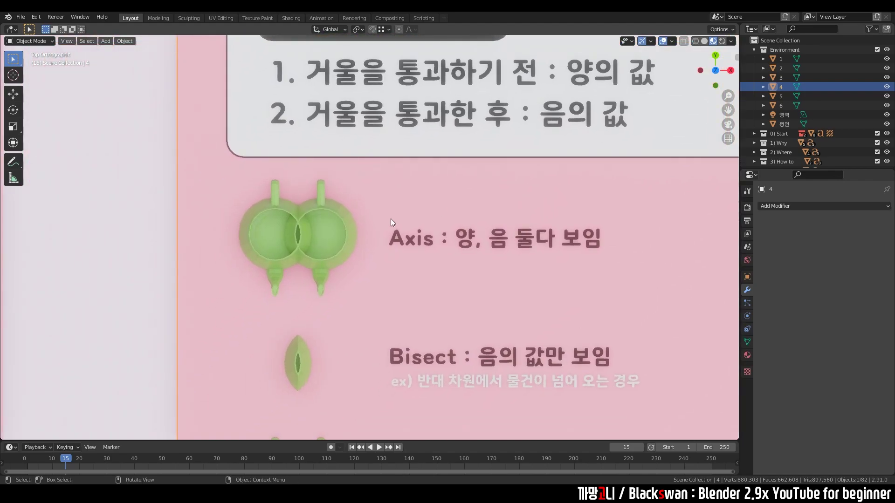
pyautogui.click(342, 223)
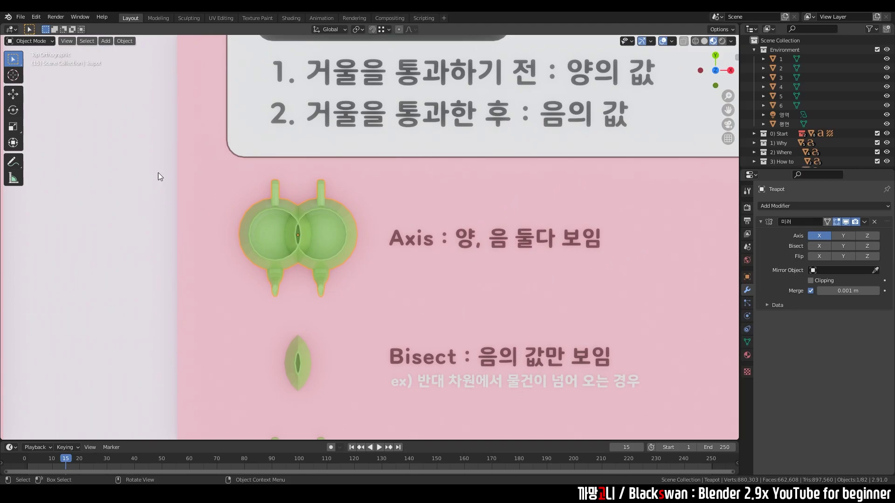
# Annotate the Axis teapots with a mirror line, left/right arrows and a plus sign.
pyautogui.click(13, 161)
pyautogui.moveTo(298, 178)
pyautogui.mouseDown()
pyautogui.moveTo(301, 311)
pyautogui.moveTo(357, 319)
pyautogui.mouseUp()
pyautogui.moveTo(278, 317); pyautogui.dragTo(265, 321)
pyautogui.moveTo(262, 334)
pyautogui.mouseDown()
pyautogui.moveTo(273, 333)
pyautogui.moveTo(268, 339)
pyautogui.mouseUp()
# Slide the teapot half along X in Edit Mode, then toggle Mirror Axis X off and on.
pyautogui.press('Tab')
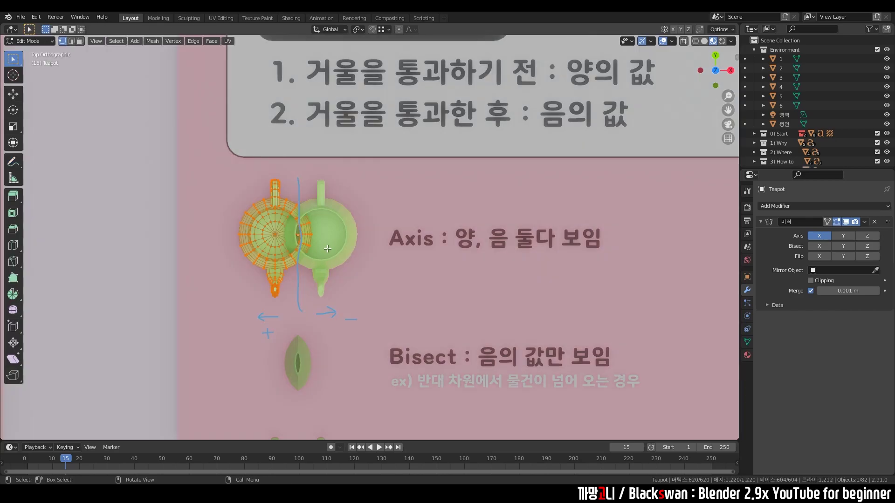
pyautogui.press('g')
pyautogui.press('x')
pyautogui.click(308, 254)
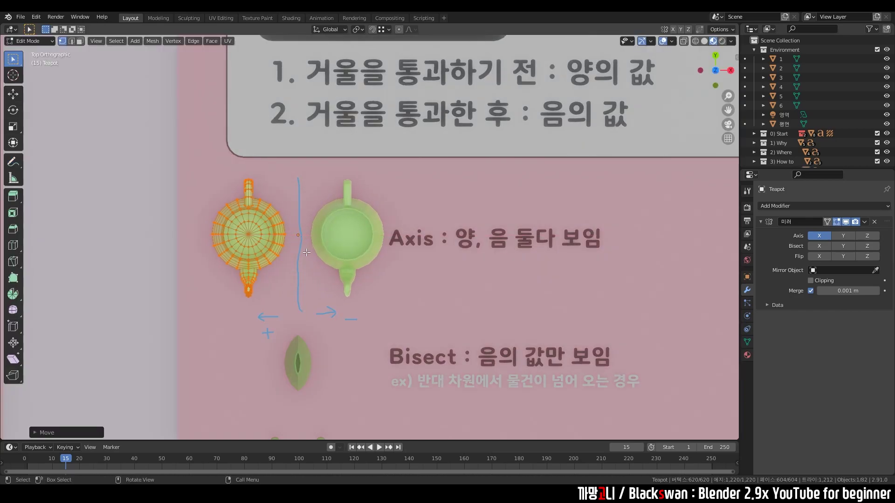
pyautogui.press('g')
pyautogui.press('x')
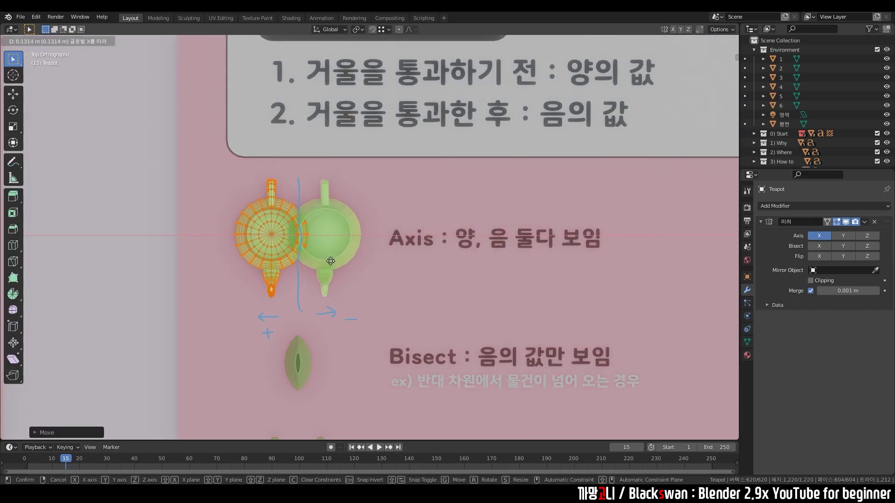
pyautogui.click(340, 265)
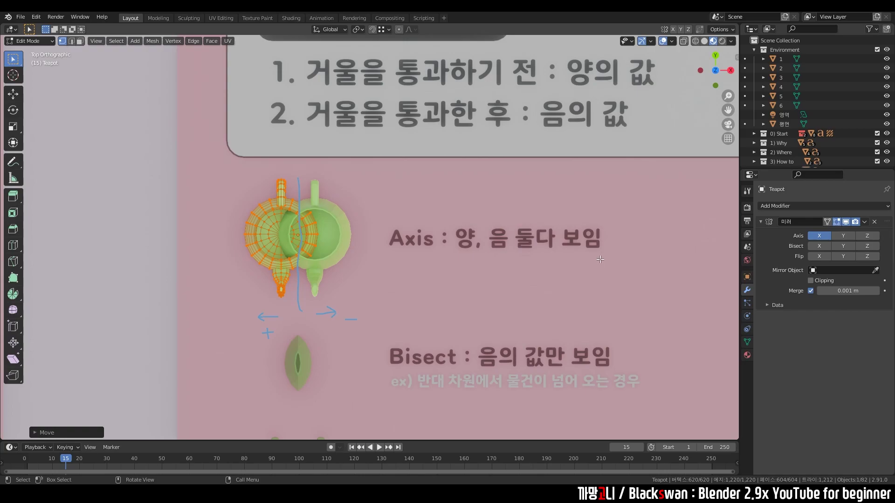
pyautogui.click(826, 234)
pyautogui.click(823, 236)
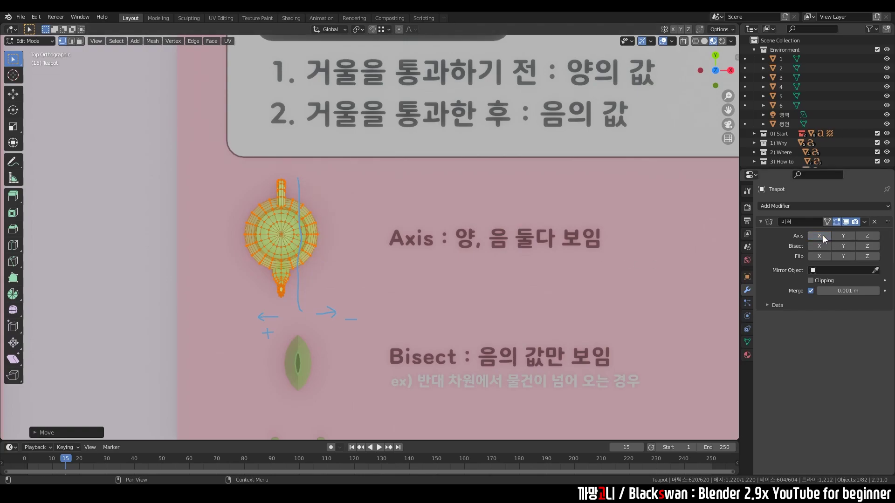
pyautogui.click(823, 236)
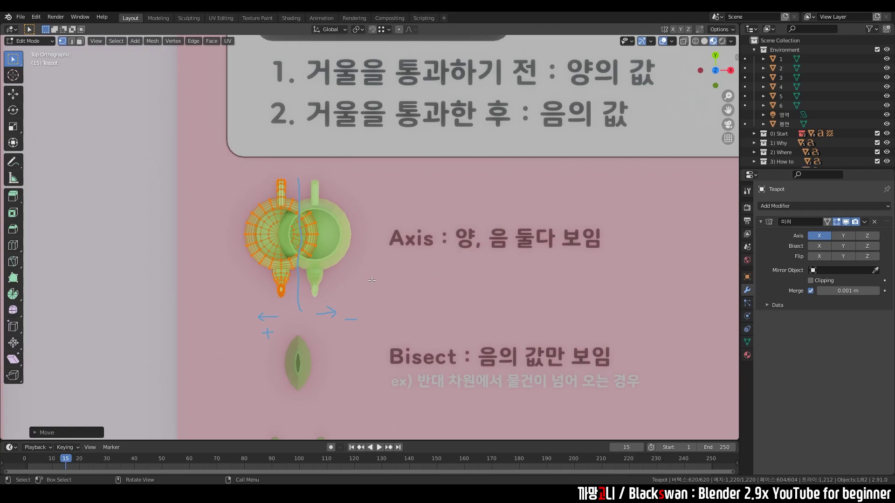
# Draw an annotation line through the Bisect teapot and underline its caption.
pyautogui.press('Tab')
pyautogui.keyDown('shift'); pyautogui.moveTo(360, 326); pyautogui.dragTo(380, 207, button='middle'); pyautogui.keyUp('shift')
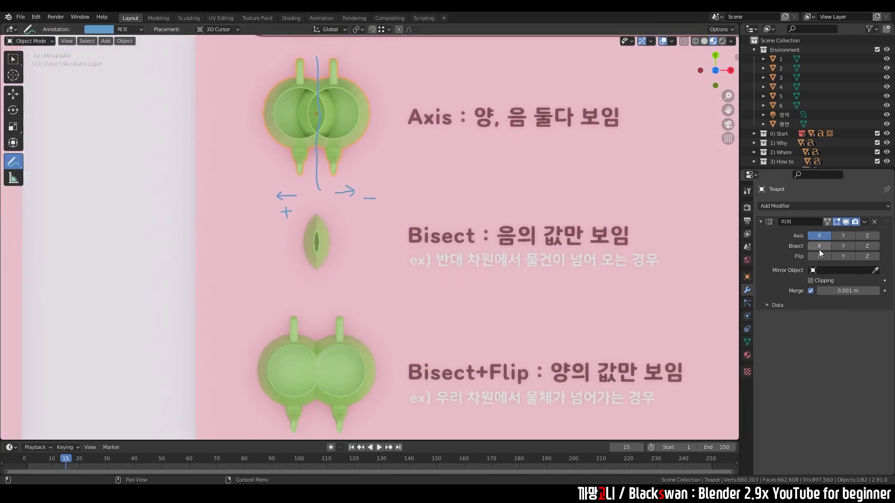
pyautogui.moveTo(317, 207); pyautogui.dragTo(322, 284)
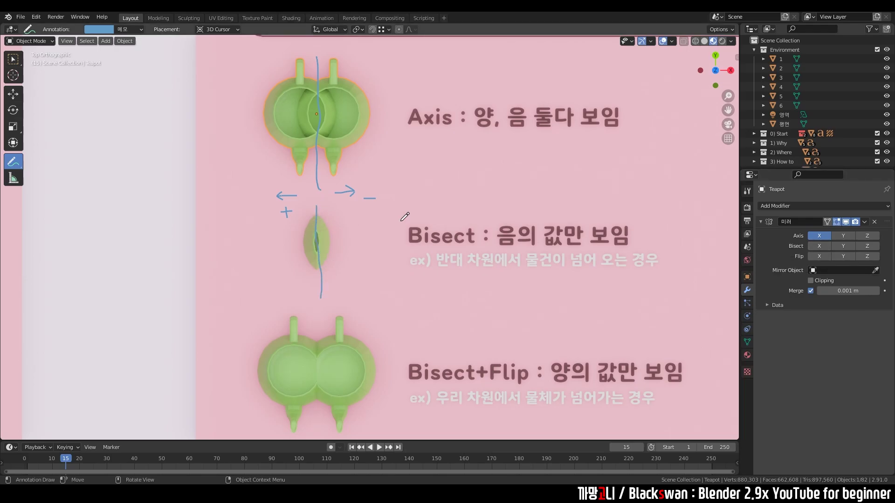
pyautogui.moveTo(500, 247); pyautogui.dragTo(597, 245)
# Hide the left view's side panels and orbit it around the Bisect teapots.
pyautogui.press('w')
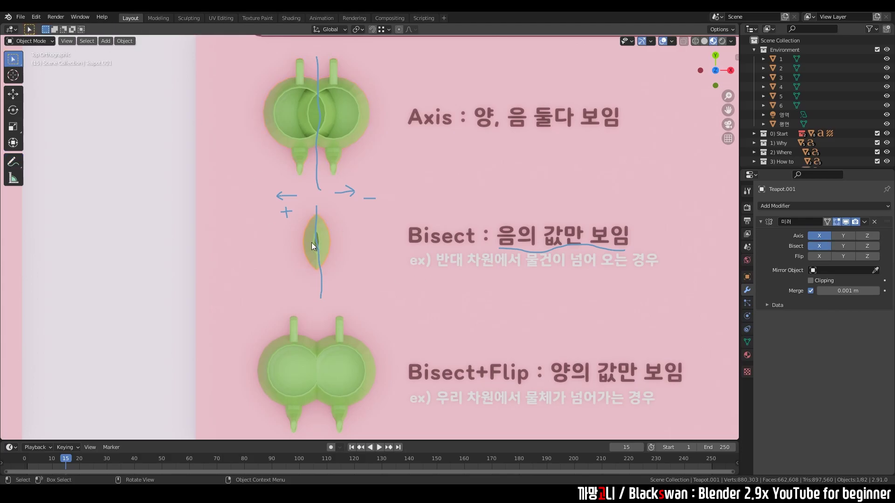
pyautogui.press('g')
pyautogui.press('x')
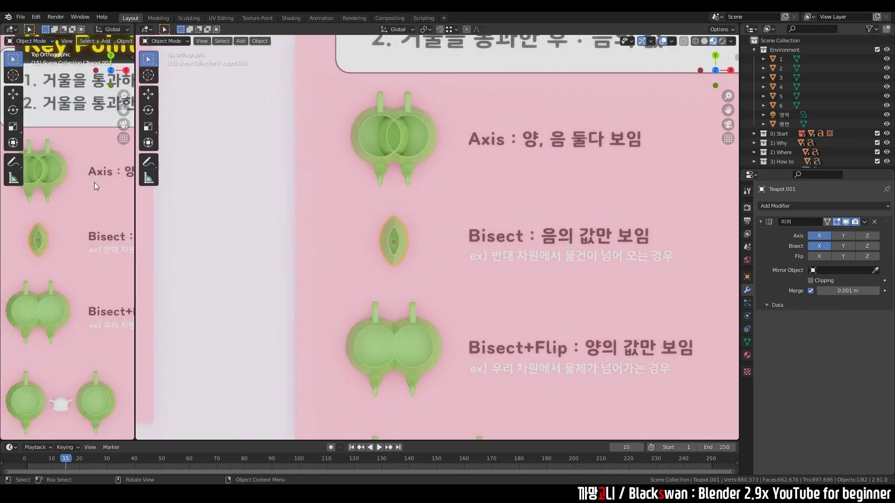
pyautogui.press('t')
pyautogui.press('n')
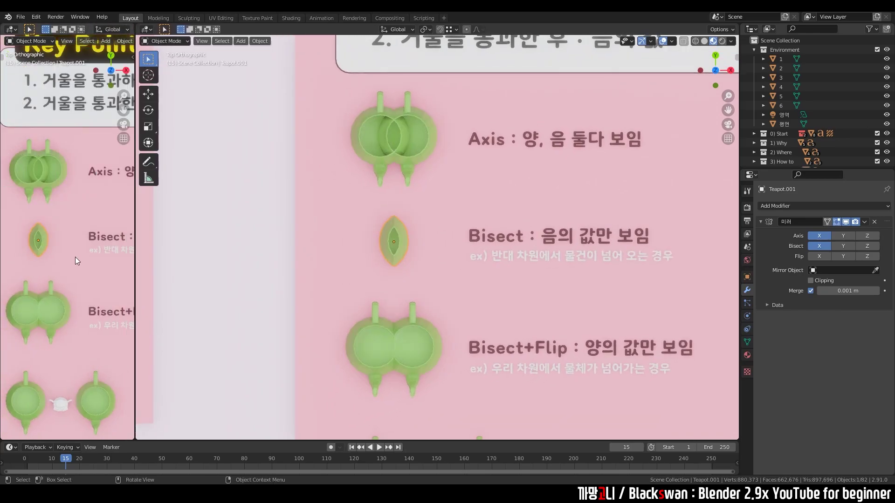
pyautogui.moveTo(75, 256)
pyautogui.mouseDown(button='middle')
pyautogui.moveTo(69, 264)
pyautogui.moveTo(107, 248)
pyautogui.mouseUp(button='middle')
pyautogui.scroll(2, 105, 249)
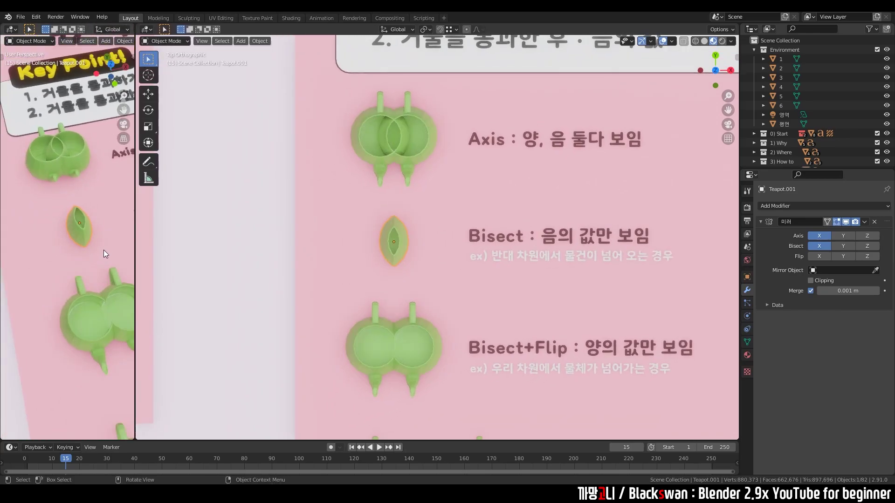
# Enter Edit Mode on the Bisect teapot with overlays turned off in the main view.
pyautogui.press('Tab')
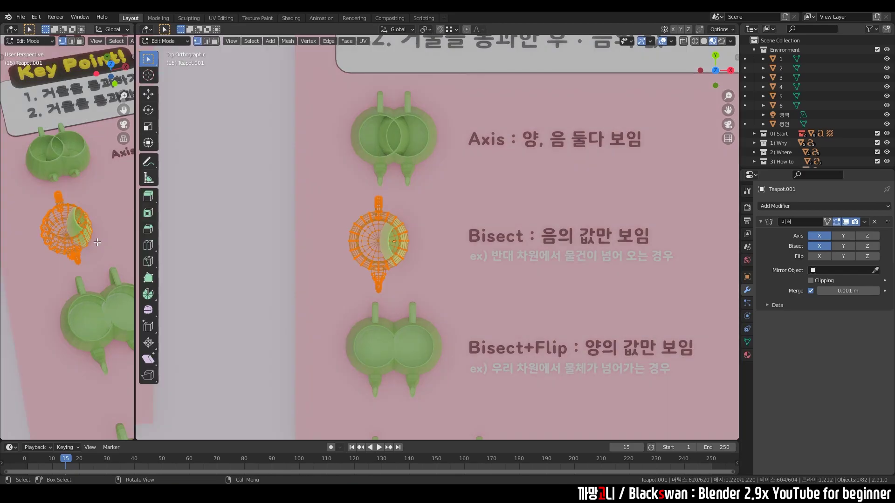
pyautogui.click(666, 43)
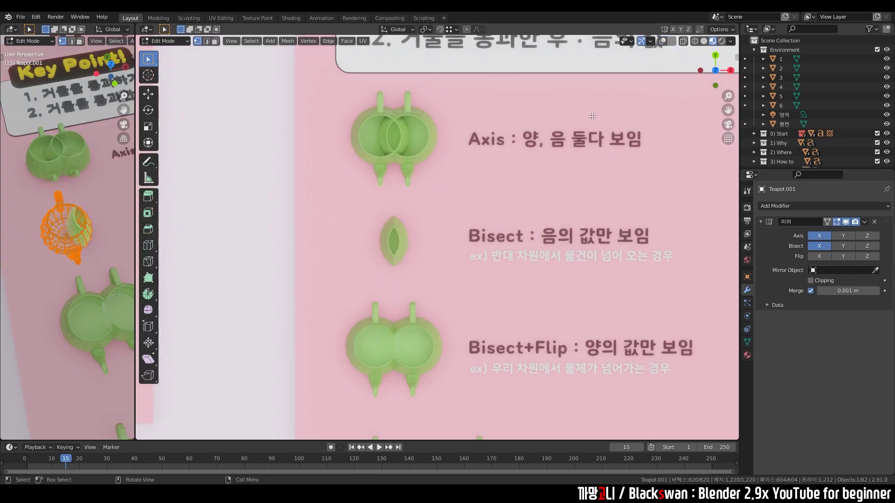
pyautogui.moveTo(419, 233); pyautogui.dragTo(451, 256, button='middle')
pyautogui.scroll(2, 451, 257)
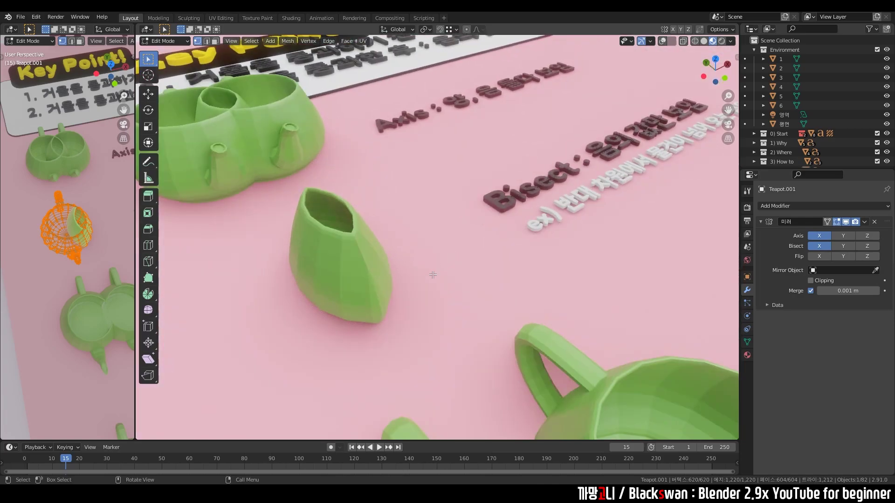
pyautogui.scroll(2, 434, 276)
# Move the teapot mesh 0.2309 m along X so two teapots appear side by side.
pyautogui.press('g')
pyautogui.press('x')
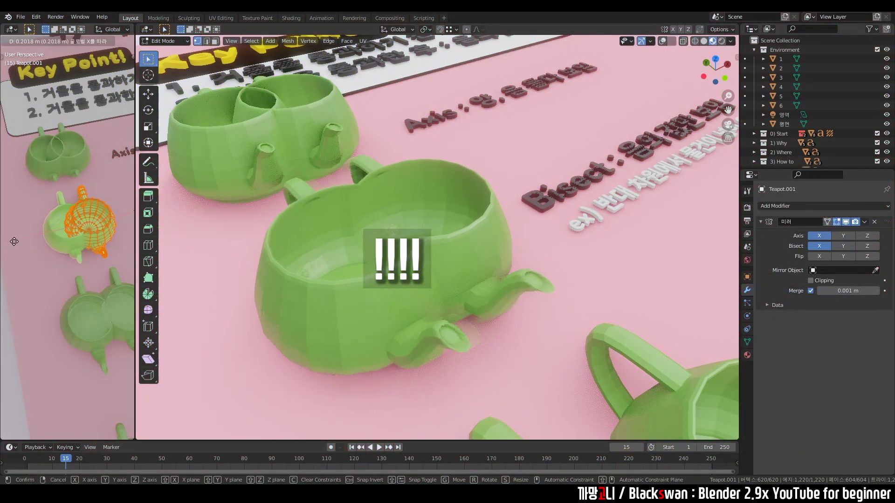
pyautogui.rightClick(32, 233)
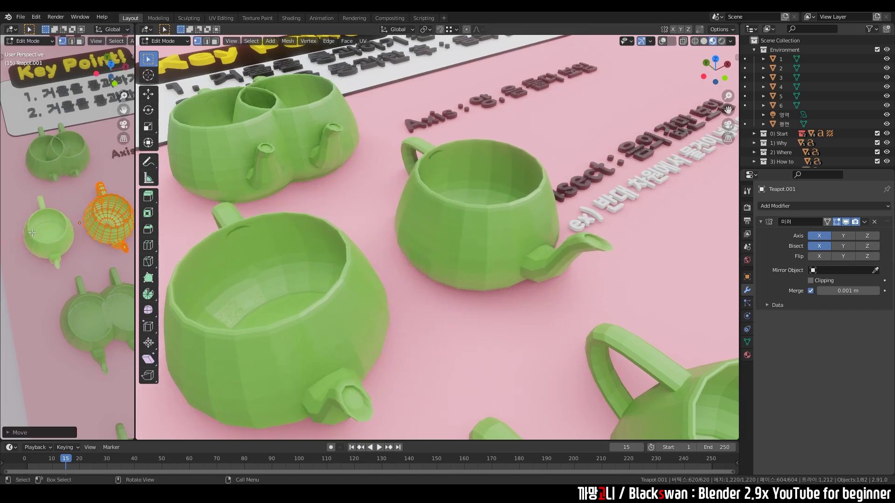
pyautogui.press('g')
pyautogui.press('x')
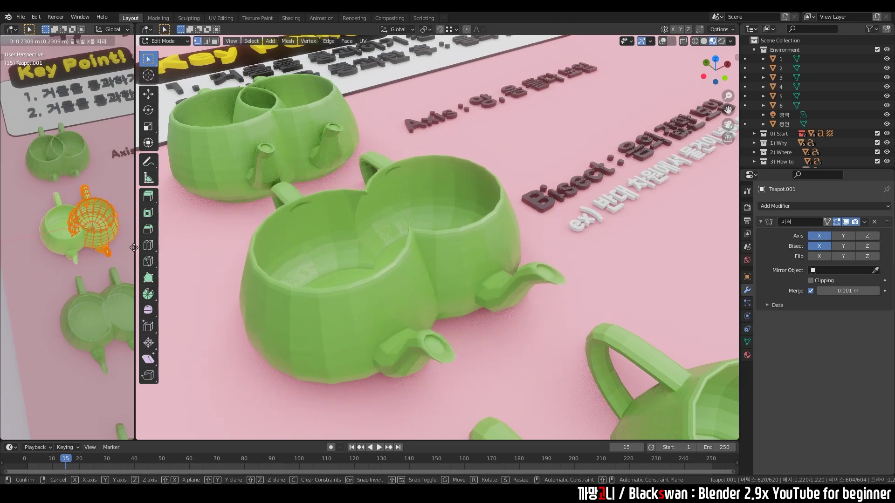
pyautogui.click(5, 246)
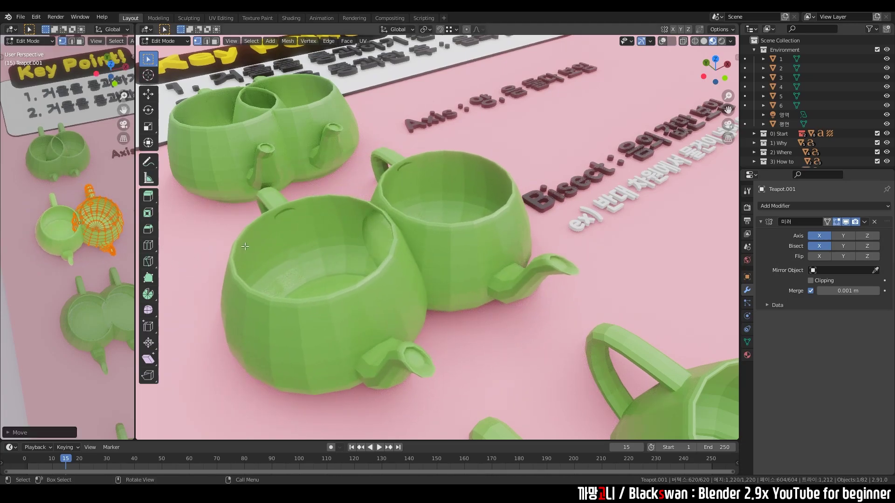
pyautogui.press('Tab')
pyautogui.moveTo(534, 236)
pyautogui.mouseDown(button='middle')
pyautogui.moveTo(502, 318)
pyautogui.moveTo(483, 257)
pyautogui.mouseUp(button='middle')
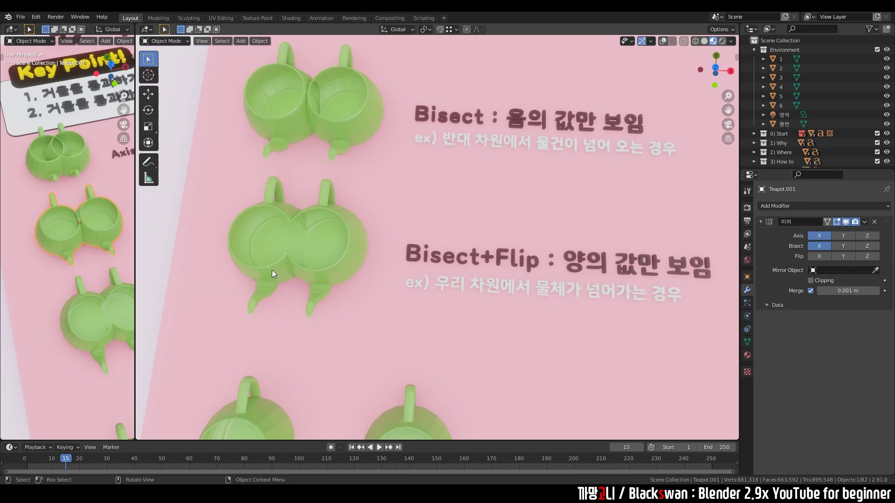
# Select the Bisect+Flip teapot and move its mesh along X twice in Edit Mode.
pyautogui.click(307, 284)
pyautogui.keyDown('shift'); pyautogui.moveTo(341, 283); pyautogui.dragTo(365, 256, button='middle'); pyautogui.keyUp('shift')
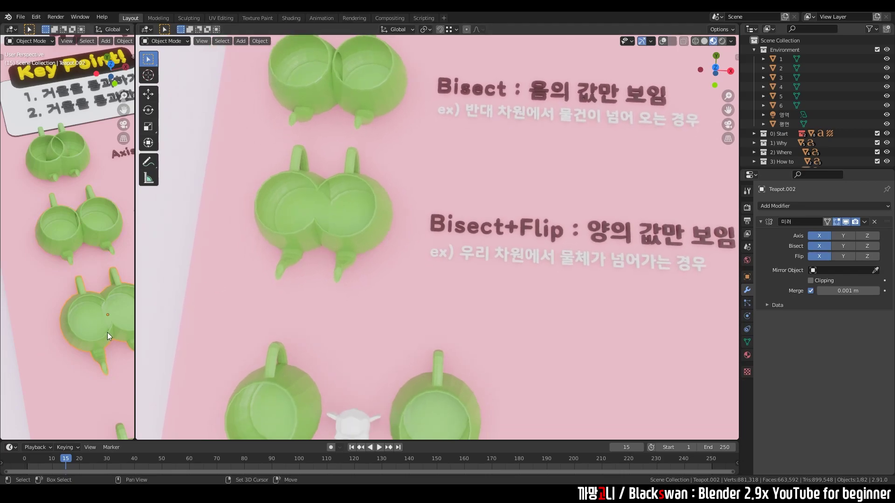
pyautogui.keyDown('shift'); pyautogui.moveTo(108, 332); pyautogui.dragTo(86, 308, button='middle'); pyautogui.keyUp('shift')
pyautogui.press('Tab')
pyautogui.press('g')
pyautogui.press('x')
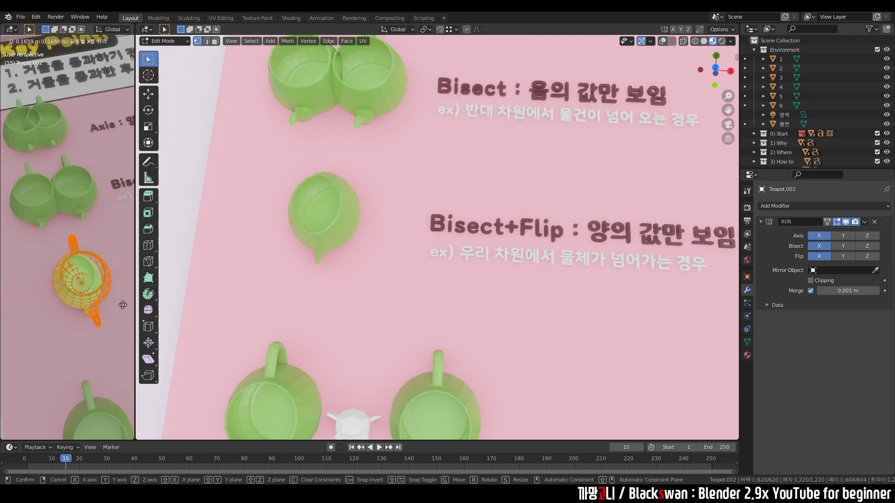
pyautogui.click(21, 288)
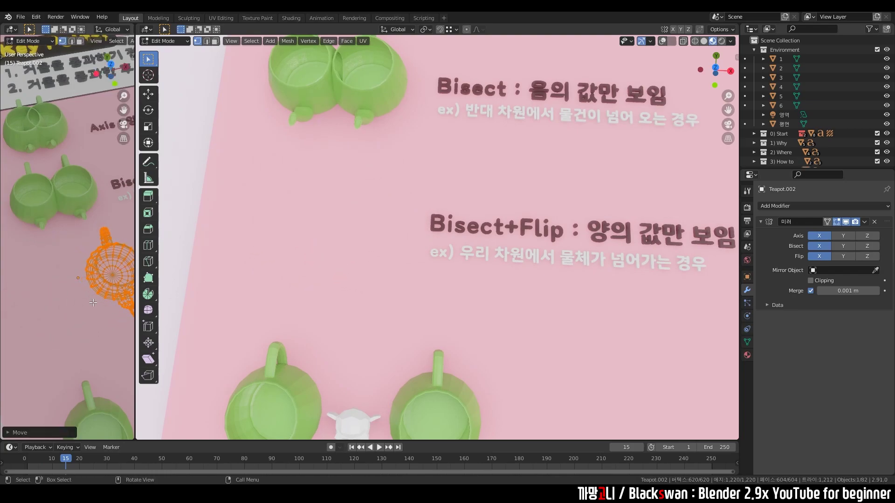
pyautogui.press('g')
pyautogui.press('x')
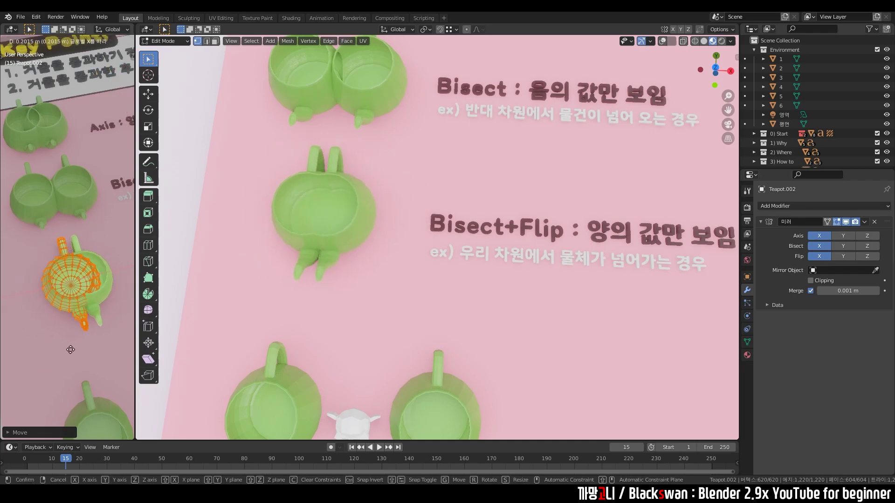
pyautogui.click(104, 330)
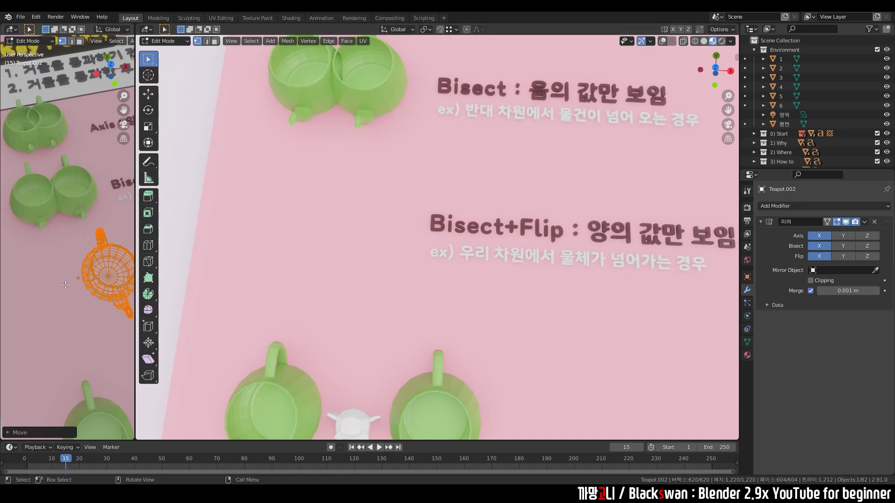
# Undo the last move to restore the teapot and switch to a top-down view.
pyautogui.hotkey('ctrl', 'z')
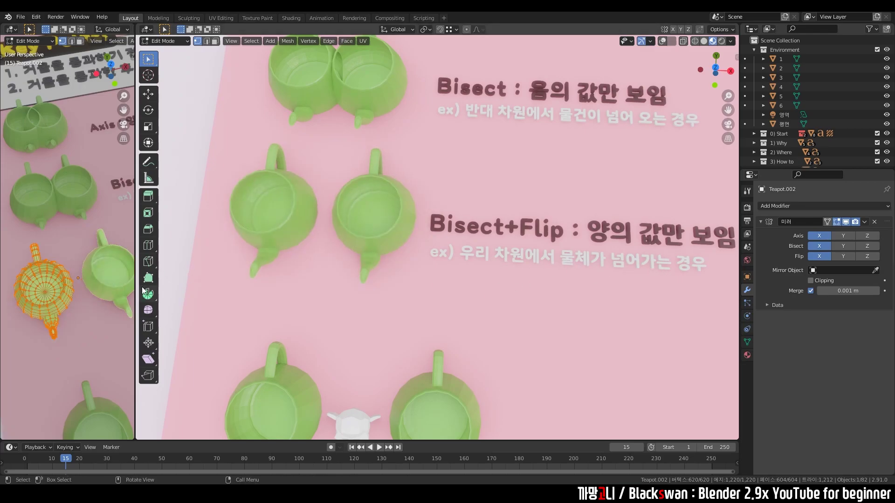
pyautogui.hotkey('ctrl', 'shift', 'z')
pyautogui.hotkey('ctrl', 'z')
pyautogui.press('Tab')
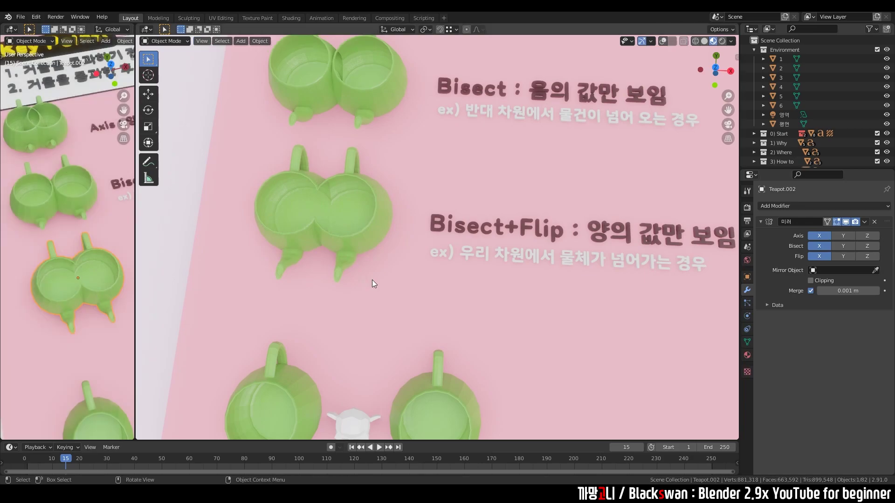
pyautogui.scroll(-3, 372, 280)
pyautogui.press('`')
pyautogui.click(429, 254)
# Merge the small left viewport into the main view and zoom in.
pyautogui.scroll(3, 399, 278)
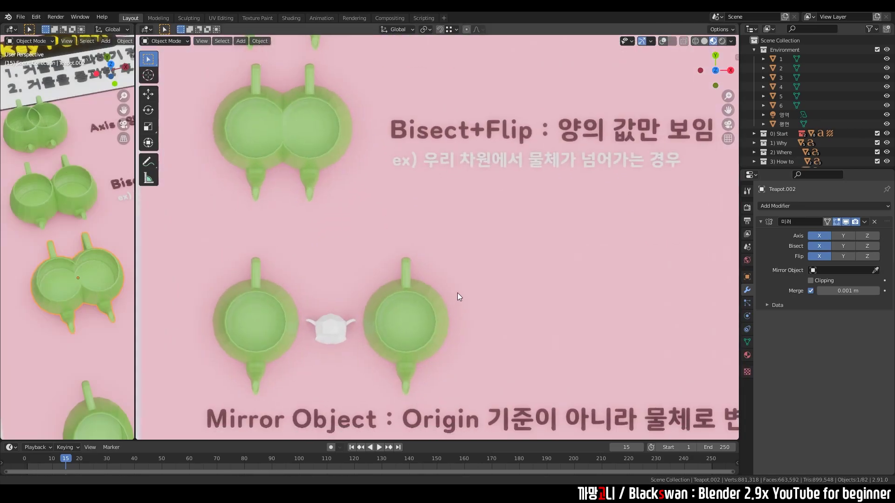
pyautogui.scroll(2, 458, 292)
pyautogui.scroll(1, 435, 184)
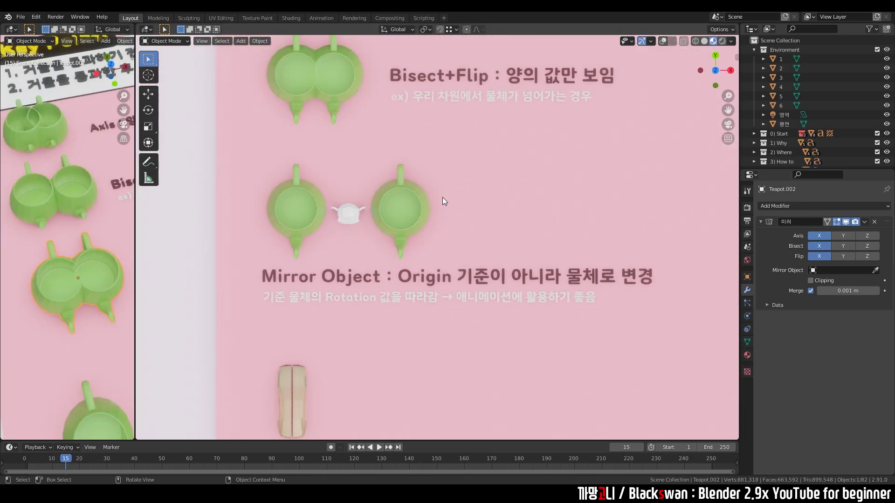
pyautogui.rightClick(135, 156)
pyautogui.click(89, 174)
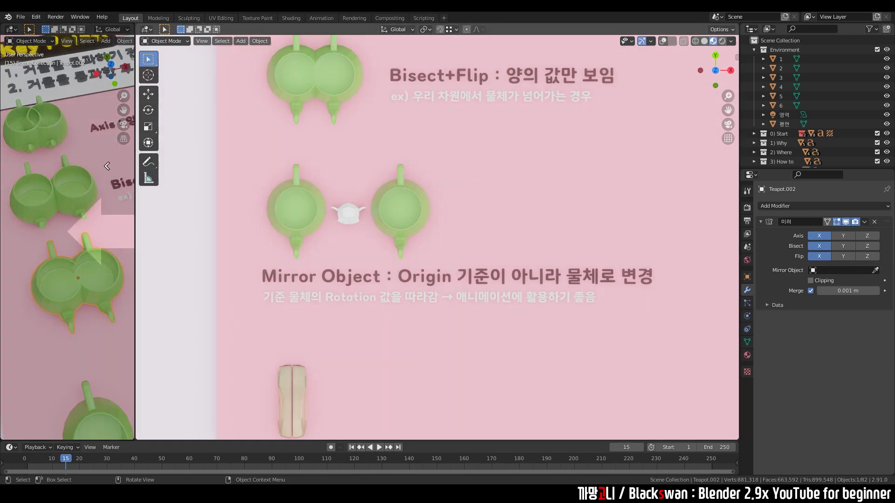
pyautogui.click(69, 210)
pyautogui.scroll(1, 382, 293)
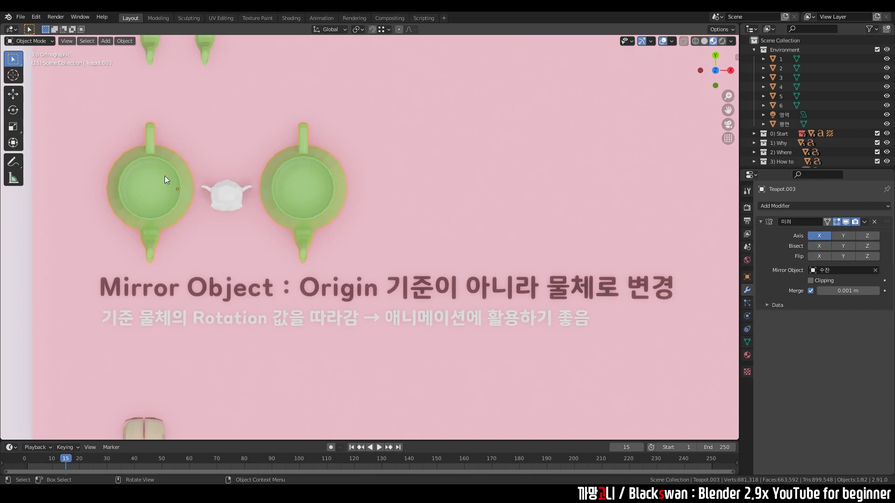
# Set Teapot.003's Mirror Object to Suzanne (수잔) using the eyedropper.
pyautogui.click(229, 199)
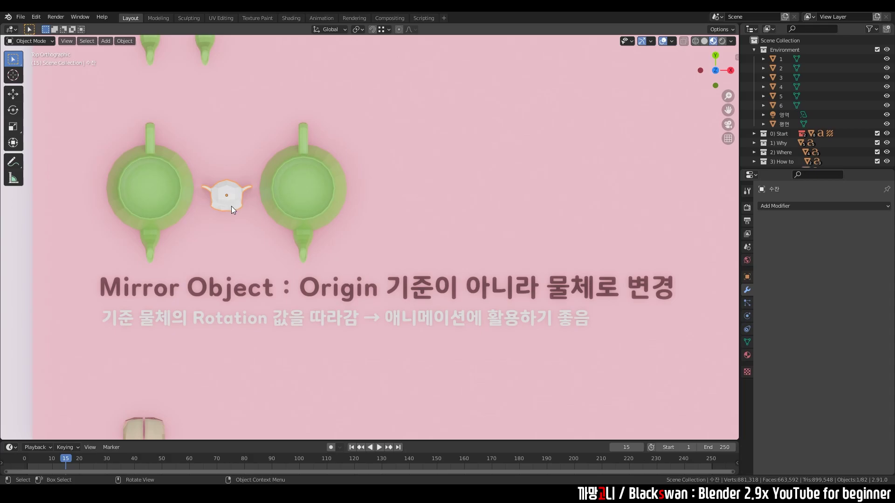
pyautogui.click(197, 199)
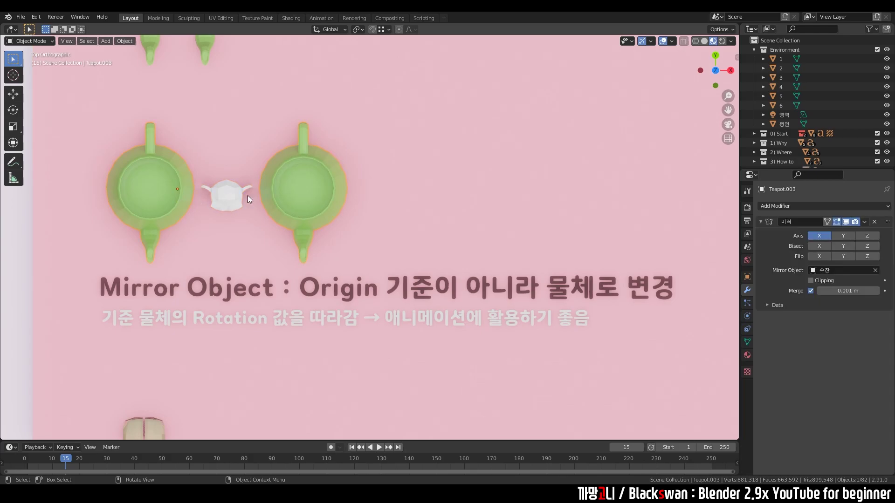
pyautogui.click(876, 271)
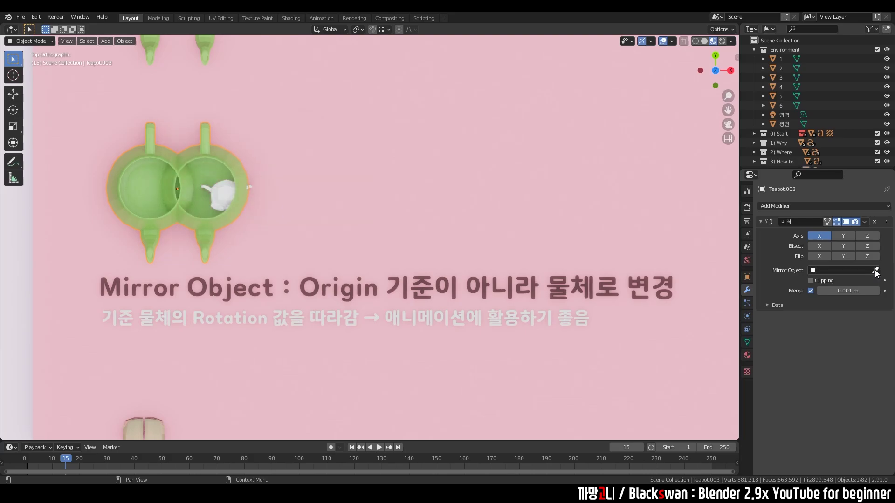
pyautogui.click(226, 188)
# Move Suzanne along X, rotate it and scale it down.
pyautogui.click(228, 201)
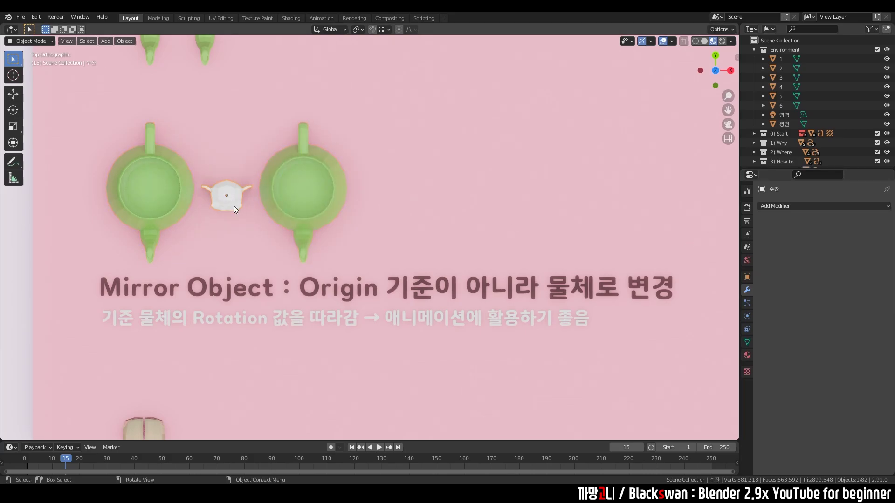
pyautogui.press('g')
pyautogui.press('x')
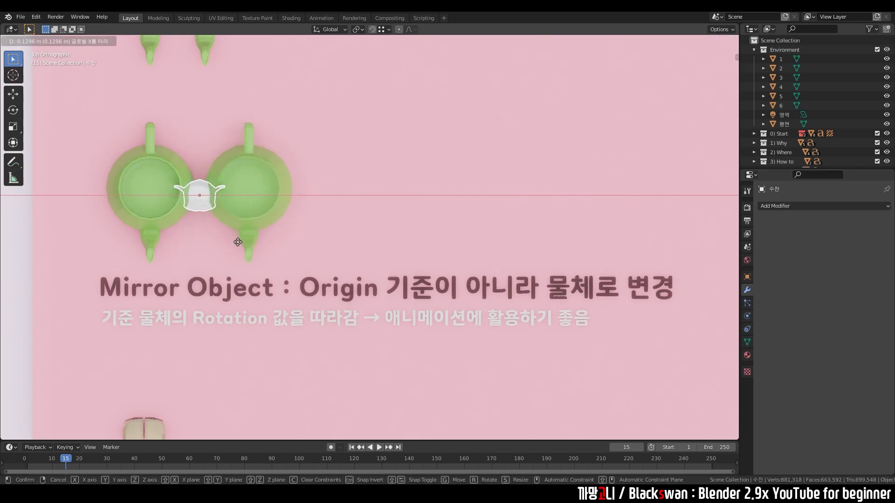
pyautogui.click(342, 247)
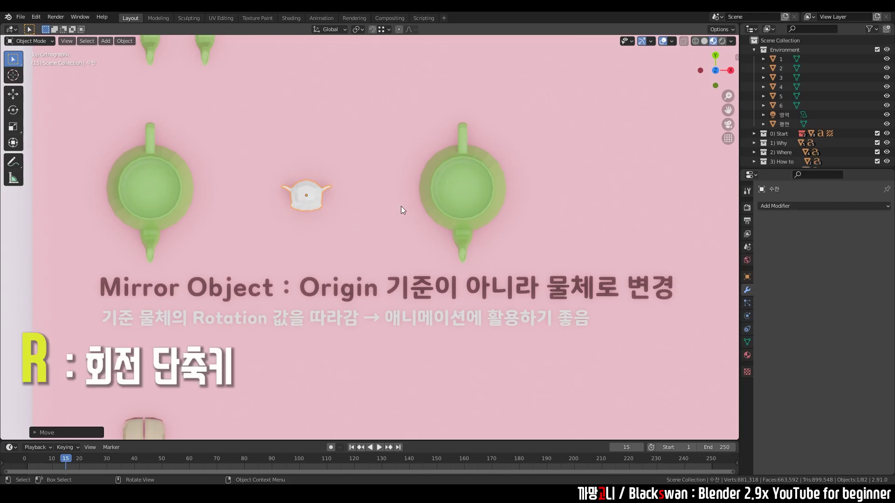
pyautogui.press('r')
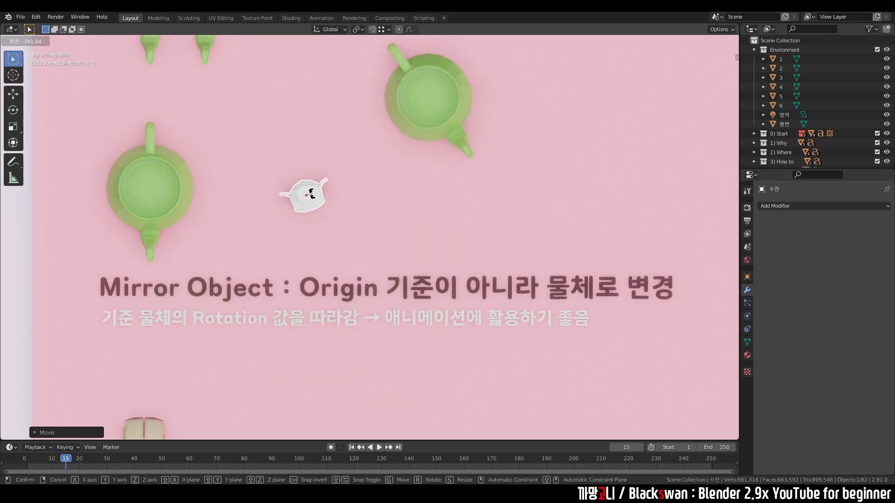
pyautogui.click(332, 201)
pyautogui.press('s')
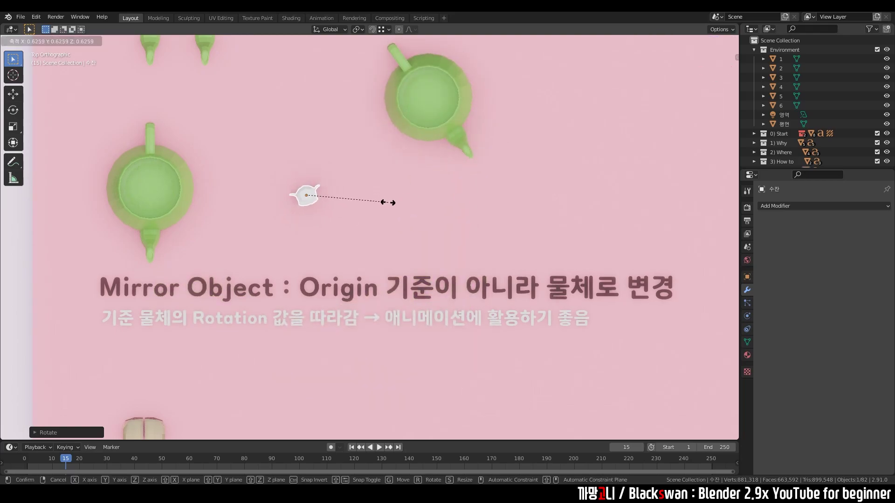
pyautogui.click(401, 200)
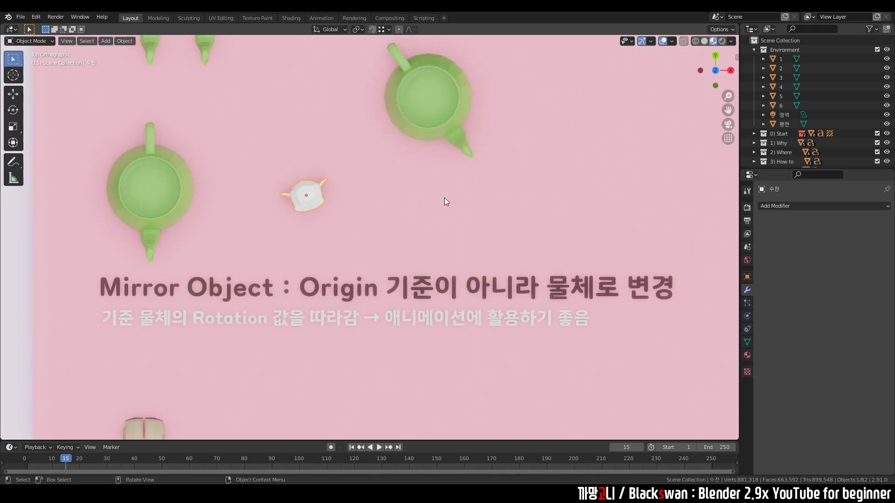
# Move and rotate Suzanne again so the mirrored teapot swings to the upper right.
pyautogui.press('g')
pyautogui.click(382, 248)
pyautogui.press('r')
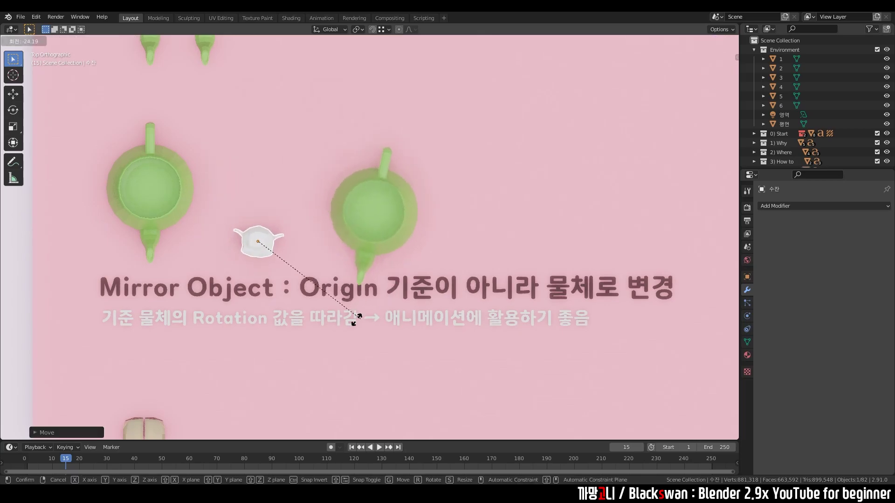
pyautogui.click(299, 289)
pyautogui.press('g')
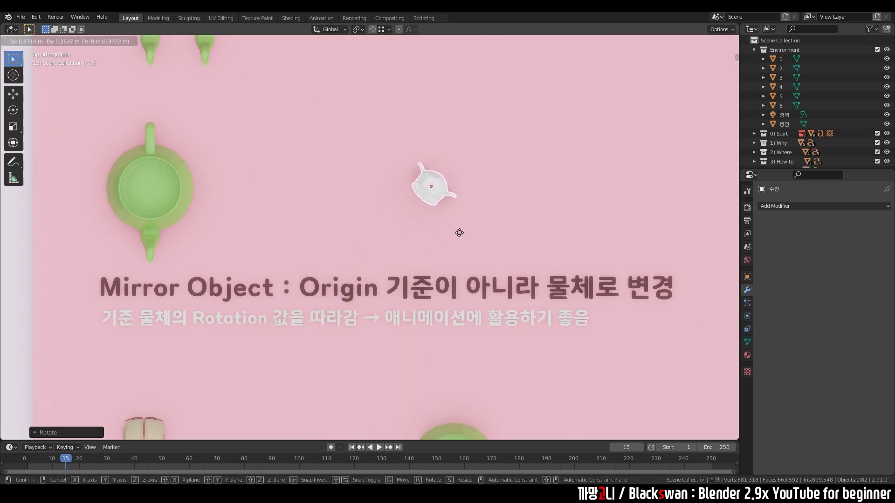
pyautogui.click(304, 272)
pyautogui.press('r')
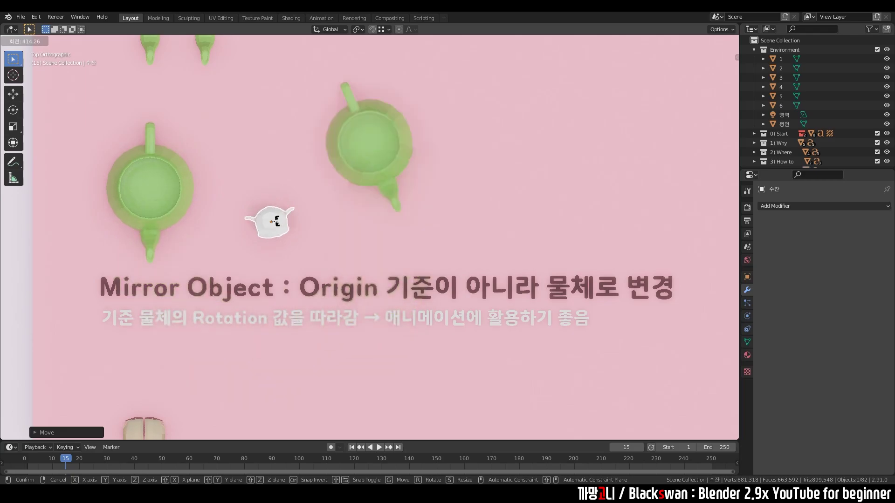
pyautogui.click(287, 227)
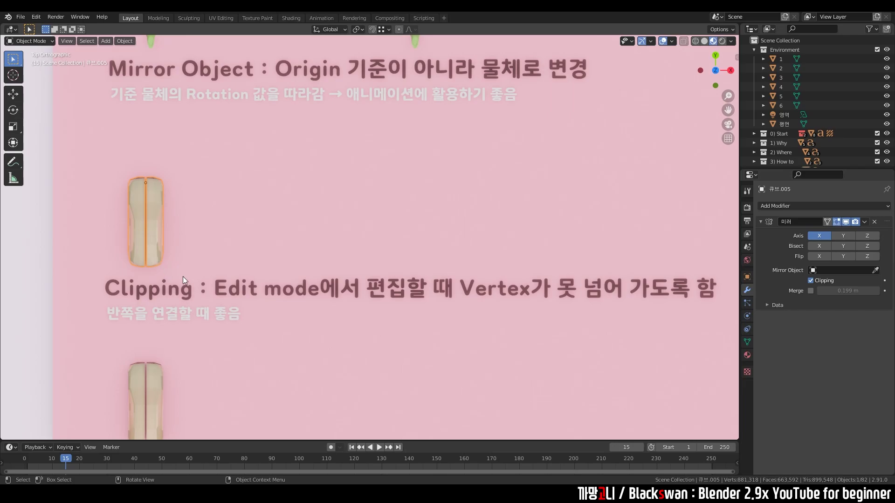
# Frame the car in Edit Mode and turn off Clipping on its Mirror modifier.
pyautogui.keyDown('shift'); pyautogui.moveTo(404, 303); pyautogui.dragTo(323, 305, button='middle'); pyautogui.keyUp('shift')
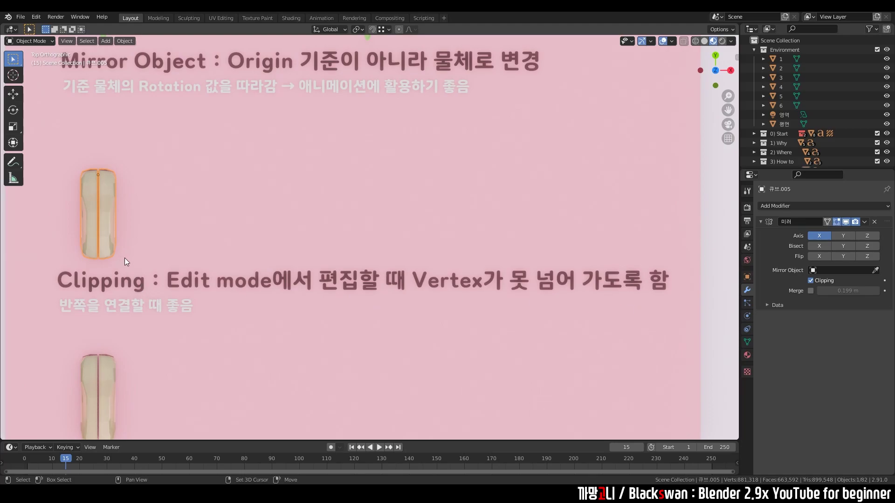
pyautogui.moveTo(125, 258)
pyautogui.keyDown('shift'); pyautogui.mouseDown(button='middle')
pyautogui.moveTo(309, 258)
pyautogui.moveTo(428, 242)
pyautogui.mouseUp(button='middle'); pyautogui.keyUp('shift')
pyautogui.scroll(3, 309, 258)
pyautogui.press('Tab')
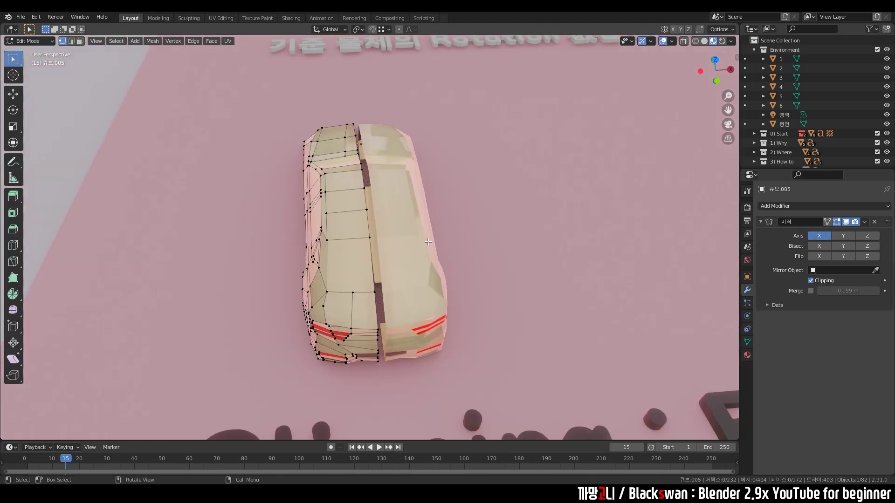
pyautogui.click(811, 281)
# Select the car's centre edge loop and move it, leaving a gap at the seam.
pyautogui.press('2')
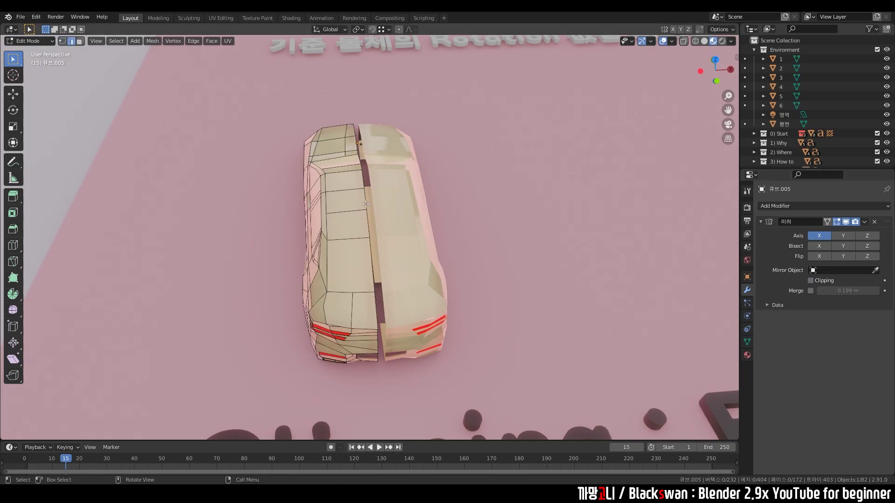
pyautogui.keyDown('alt'); pyautogui.click(366, 209); pyautogui.keyUp('alt')
pyautogui.press('1')
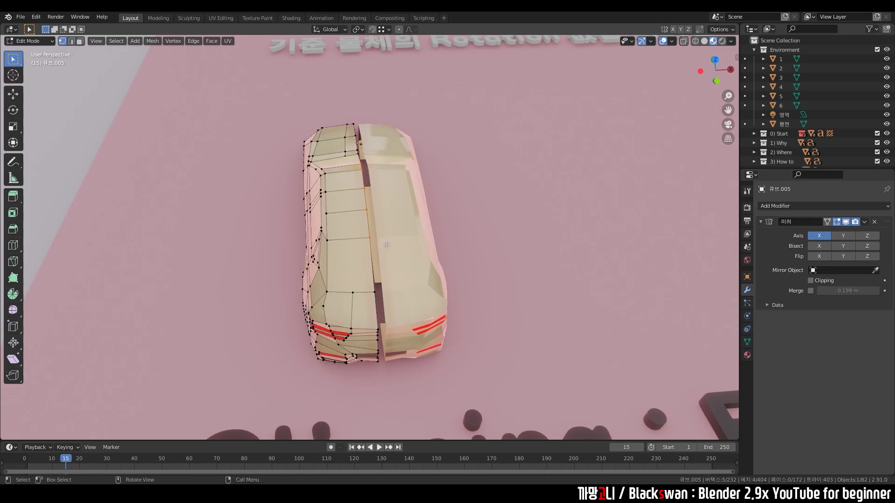
pyautogui.press('g')
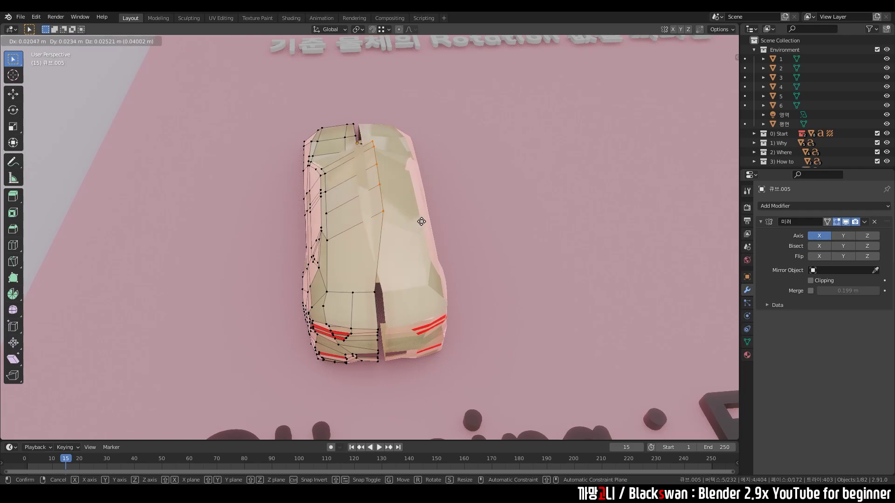
pyautogui.click(400, 236)
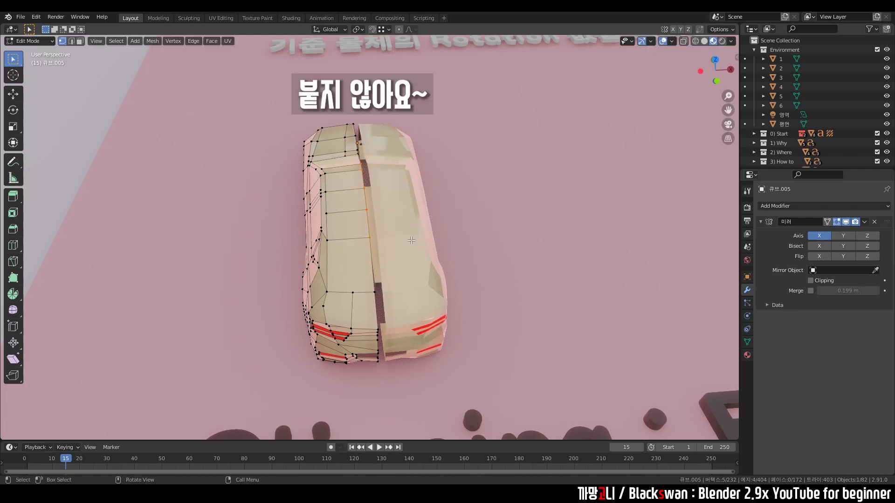
# Shift the centre vertices slightly along X twice, then undo the last shift.
pyautogui.scroll(3, 394, 254)
pyautogui.press('g')
pyautogui.press('x')
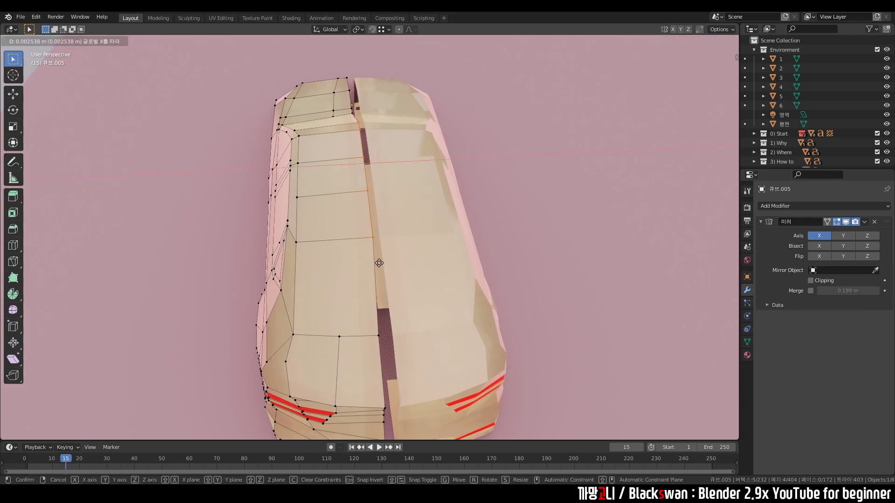
pyautogui.click(381, 263)
pyautogui.scroll(2, 381, 263)
pyautogui.scroll(2, 385, 261)
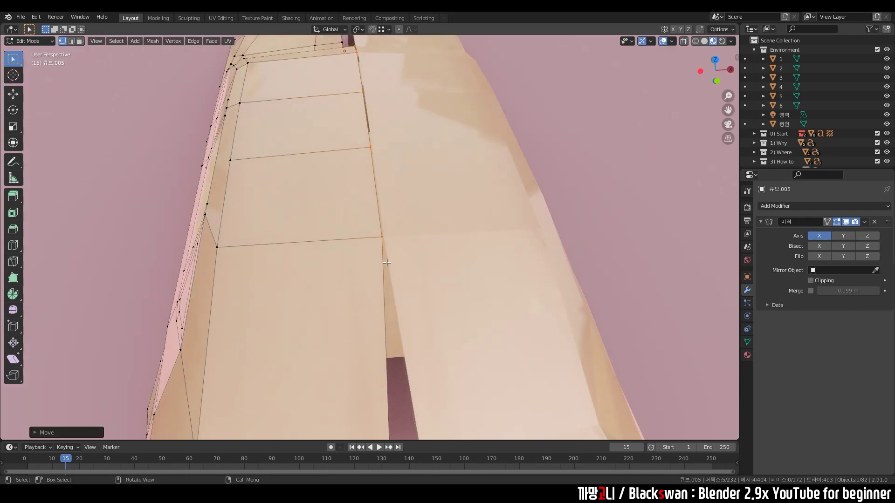
pyautogui.press('g')
pyautogui.press('x')
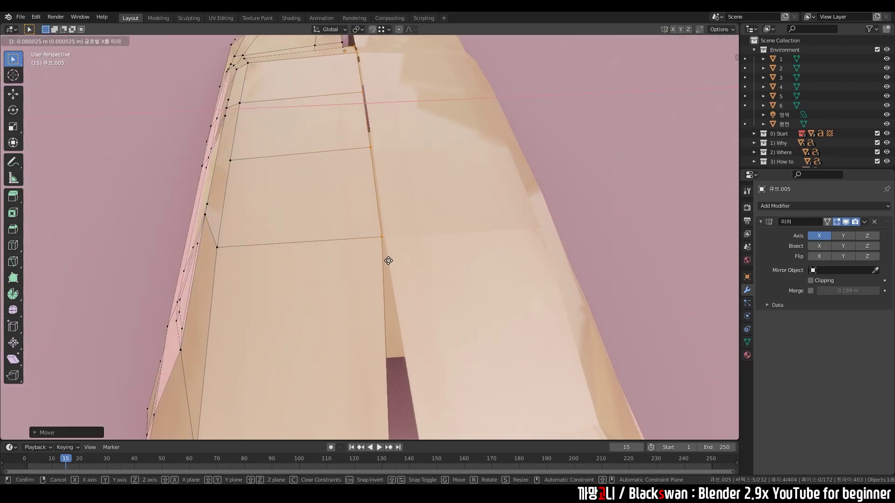
pyautogui.click(386, 263)
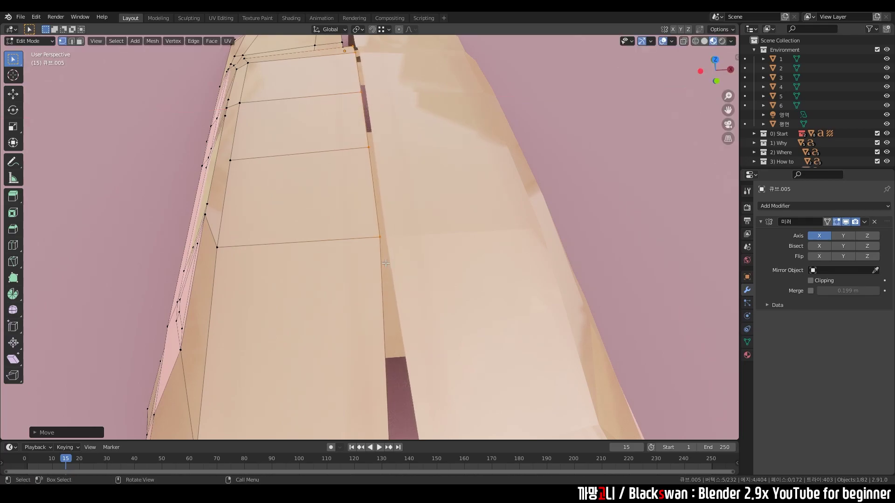
pyautogui.hotkey('ctrl', 'z')
pyautogui.hotkey('ctrl', 'z')
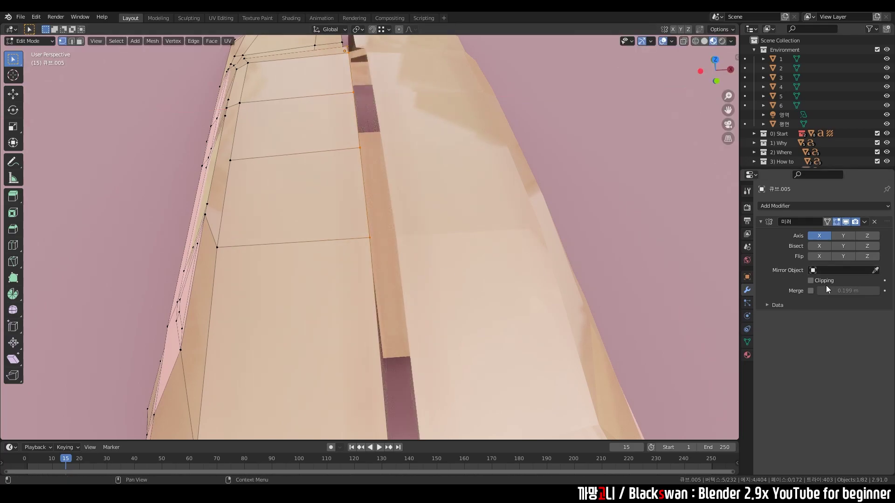
# With Clipping back on, move the centre edge along X; it stays on the mirror seam.
pyautogui.click(810, 281)
pyautogui.press('g')
pyautogui.press('x')
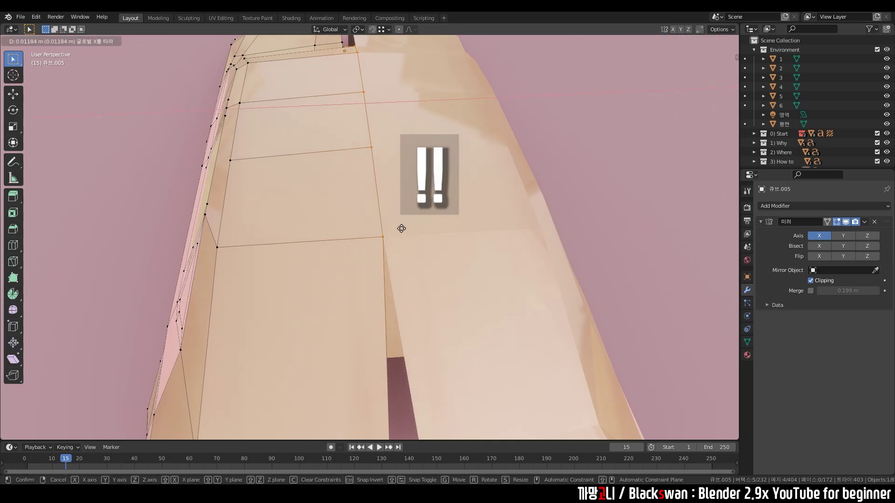
pyautogui.click(415, 225)
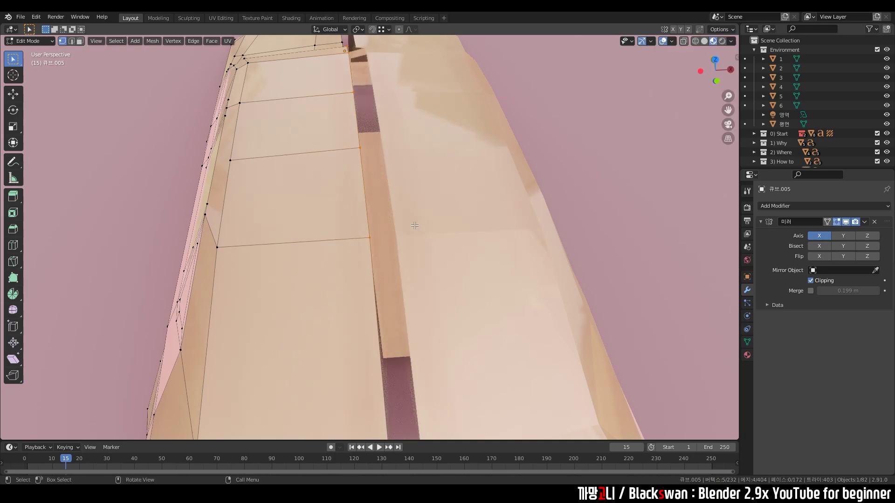
pyautogui.scroll(-3, 383, 257)
pyautogui.press('g')
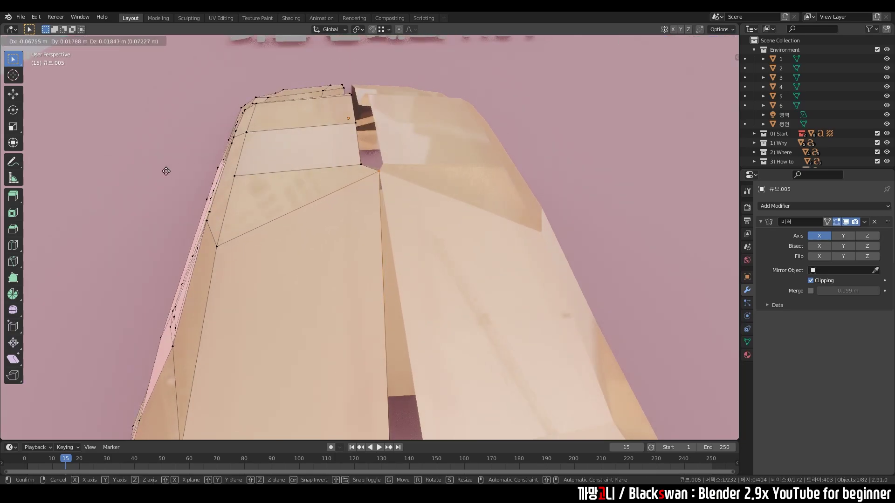
pyautogui.click(348, 243)
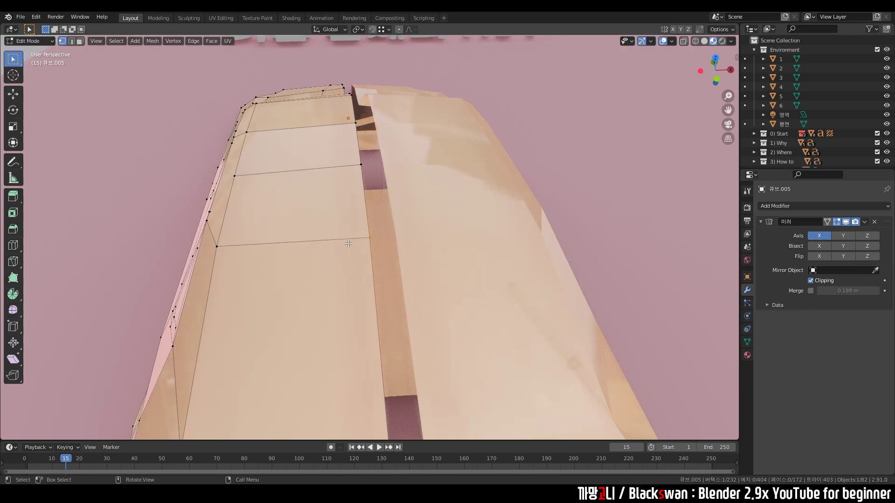
pyautogui.press('g')
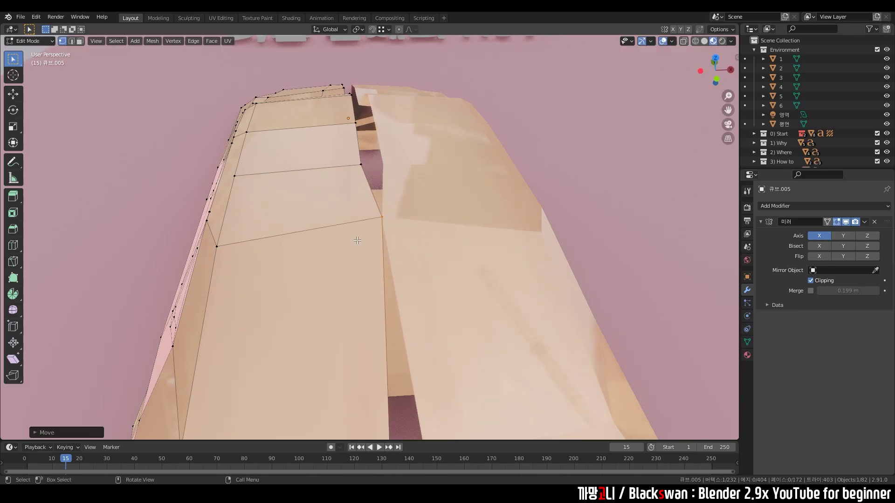
pyautogui.press('Escape')
# Scale the centre edge loop to 0 on X (S X 0), joining both halves.
pyautogui.press('2')
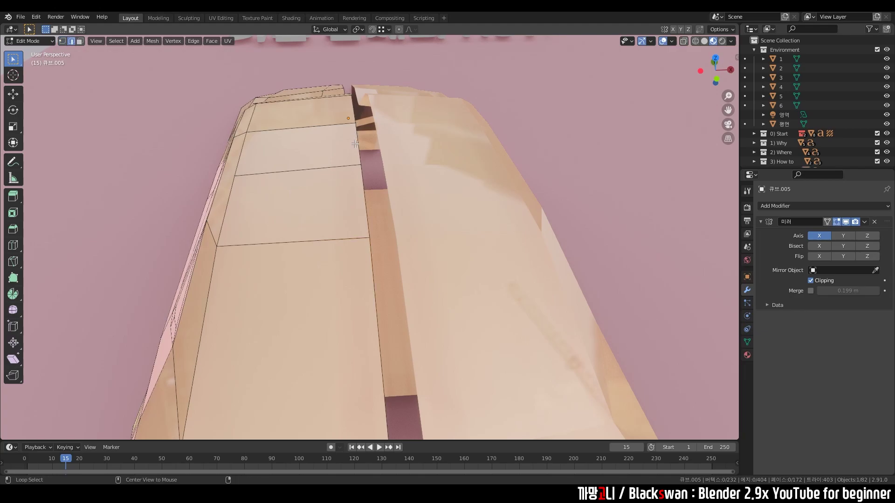
pyautogui.keyDown('alt'); pyautogui.click(366, 187); pyautogui.keyUp('alt')
pyautogui.scroll(-2, 388, 206)
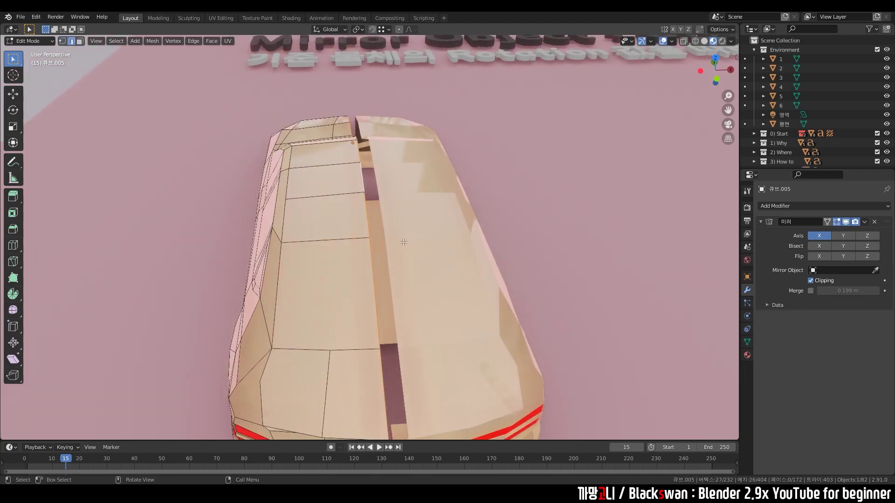
pyautogui.press('s')
pyautogui.press('x')
pyautogui.press('0')
pyautogui.press('Return')
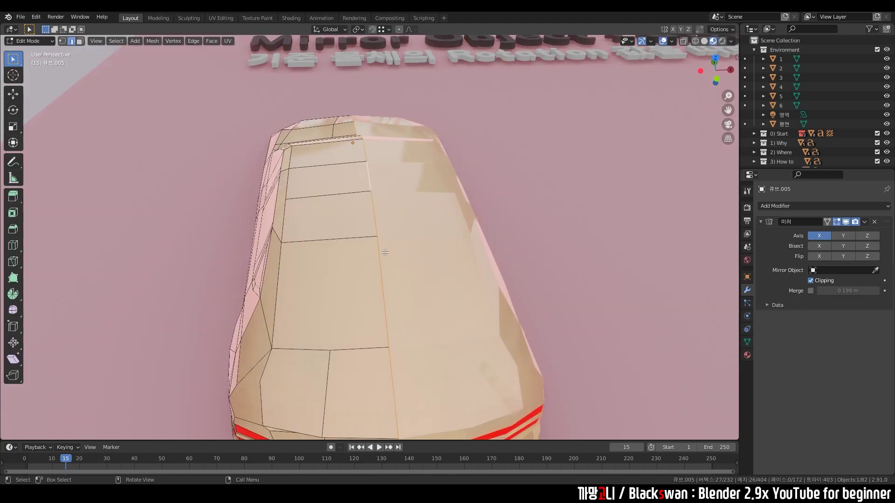
# Move a seam vertex higher; Clipping keeps it on the mirror line.
pyautogui.scroll(-3, 384, 252)
pyautogui.press('1')
pyautogui.click(377, 252)
pyautogui.press('g')
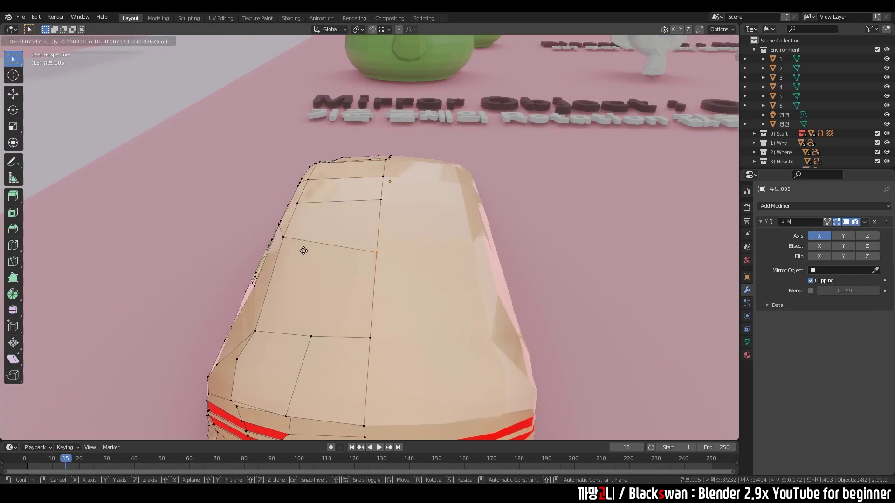
pyautogui.click(303, 235)
# Test moving the seam vertex with Clipping off, undo the hole, and move it up the seam.
pyautogui.click(810, 280)
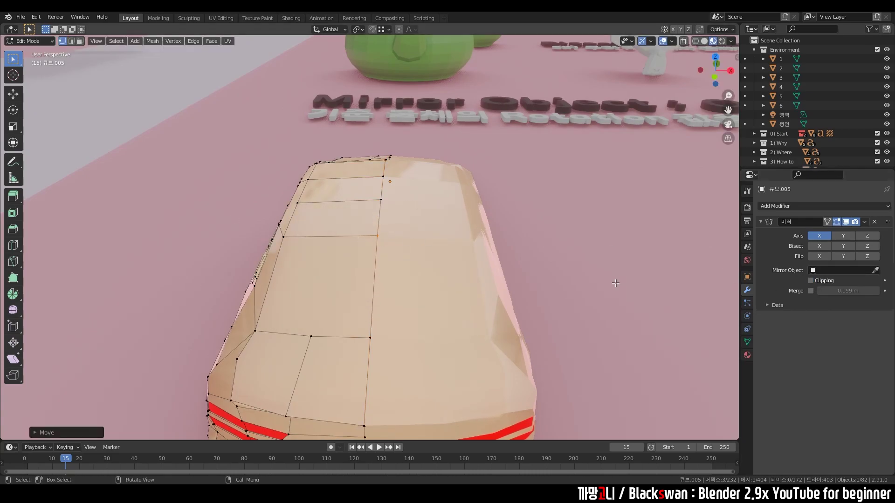
pyautogui.press('g')
pyautogui.click(466, 267)
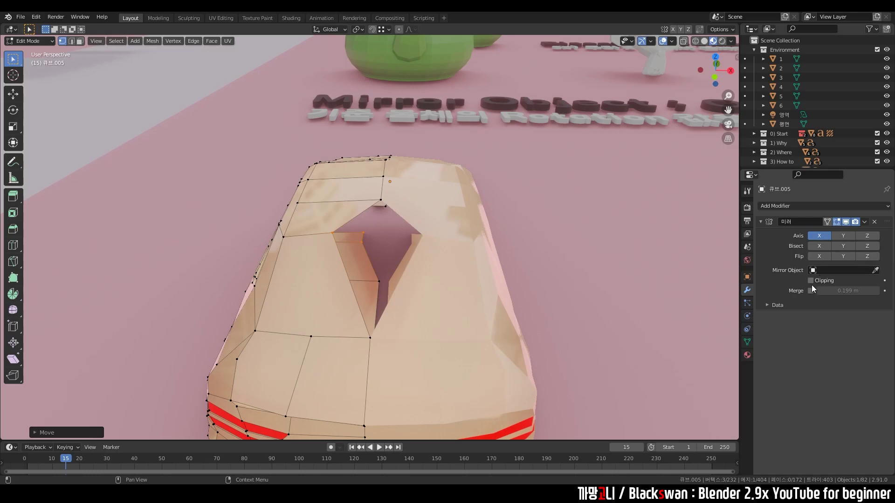
pyautogui.hotkey('ctrl', 'z')
pyautogui.press('g')
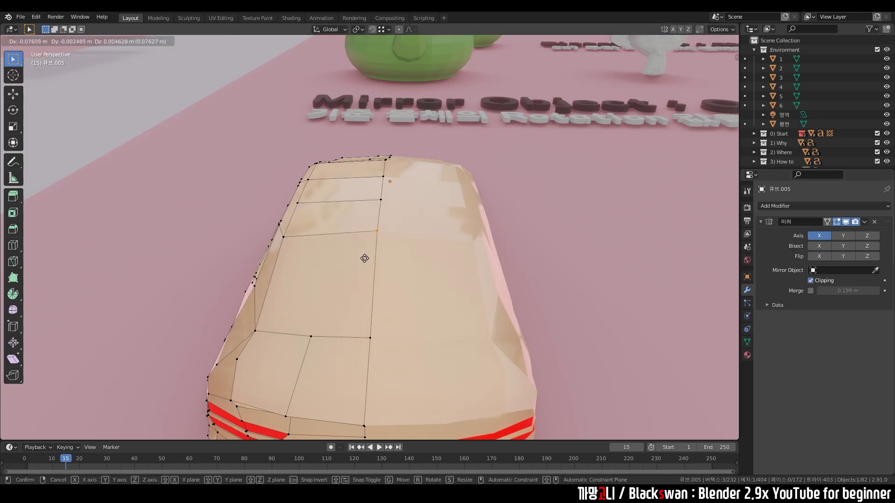
pyautogui.click(426, 263)
# Back in Object Mode, select the second car and frame it in top orthographic view.
pyautogui.press('Tab')
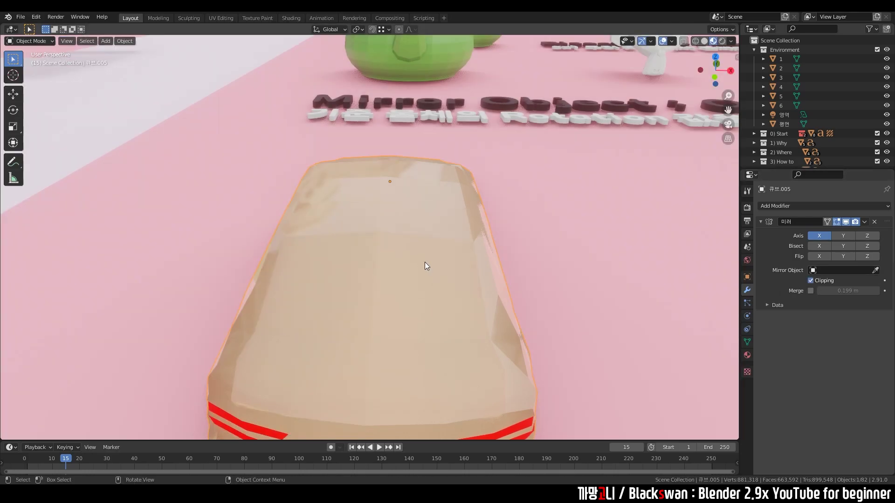
pyautogui.scroll(-5, 425, 262)
pyautogui.scroll(-2, 427, 281)
pyautogui.scroll(-3, 442, 303)
pyautogui.moveTo(399, 262); pyautogui.dragTo(320, 326, button='middle')
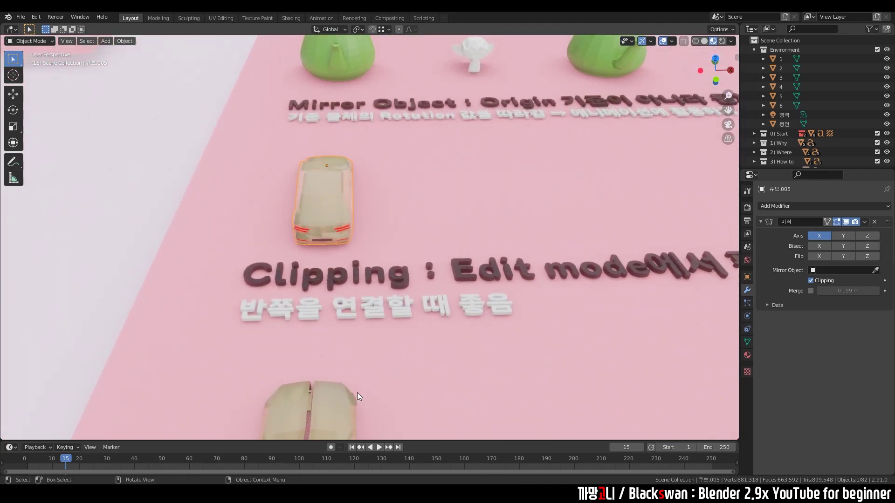
pyautogui.click(337, 407)
pyautogui.press('KP_Decimal')
pyautogui.scroll(-2, 440, 325)
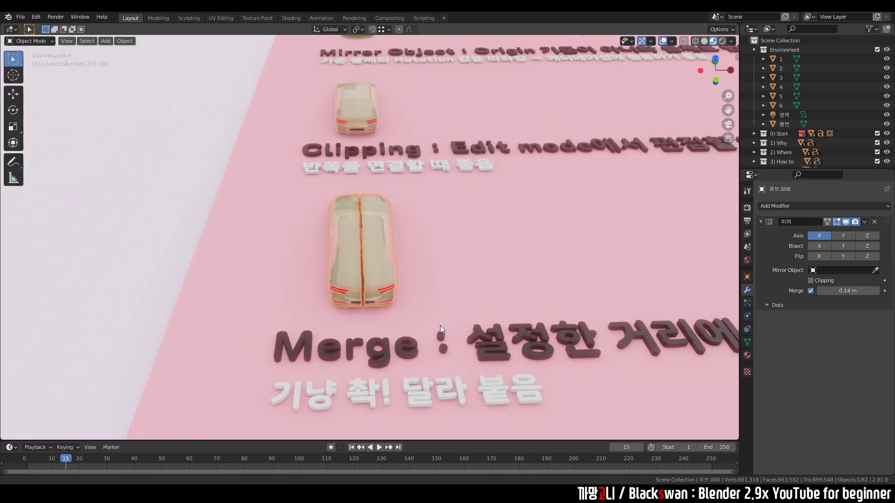
pyautogui.moveTo(440, 326); pyautogui.dragTo(381, 298, button='middle')
pyautogui.press('`')
pyautogui.click(385, 253)
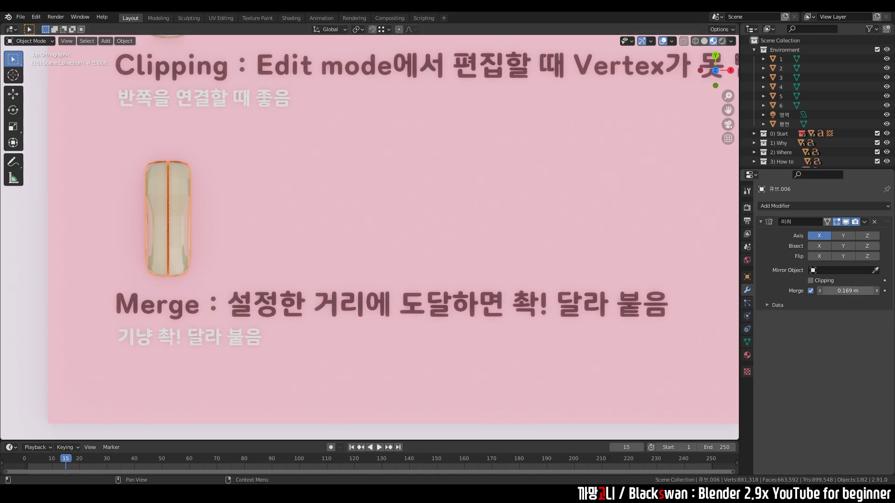
# Raise the mirror Merge distance to 0.385 m, lower it to 0.193 m, then edit the mesh.
pyautogui.moveTo(847, 291); pyautogui.dragTo(867, 291)
pyautogui.scroll(4, 344, 278)
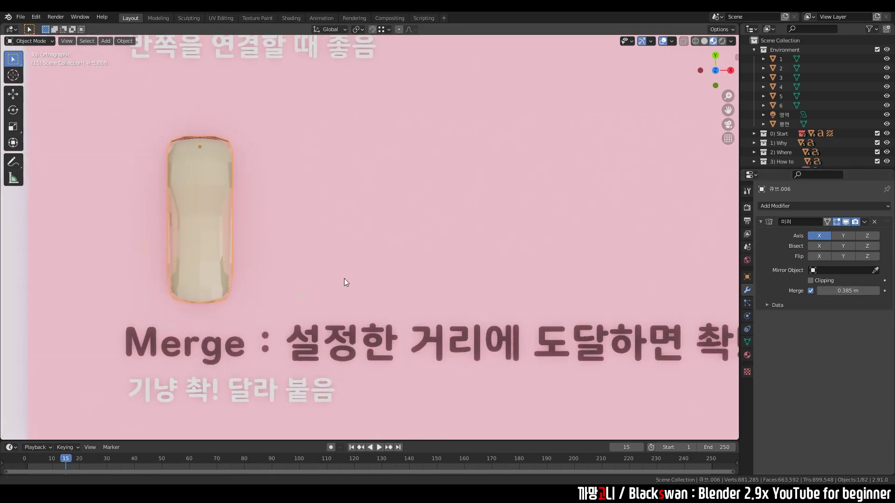
pyautogui.scroll(2, 392, 302)
pyautogui.moveTo(392, 302); pyautogui.dragTo(384, 248, button='middle')
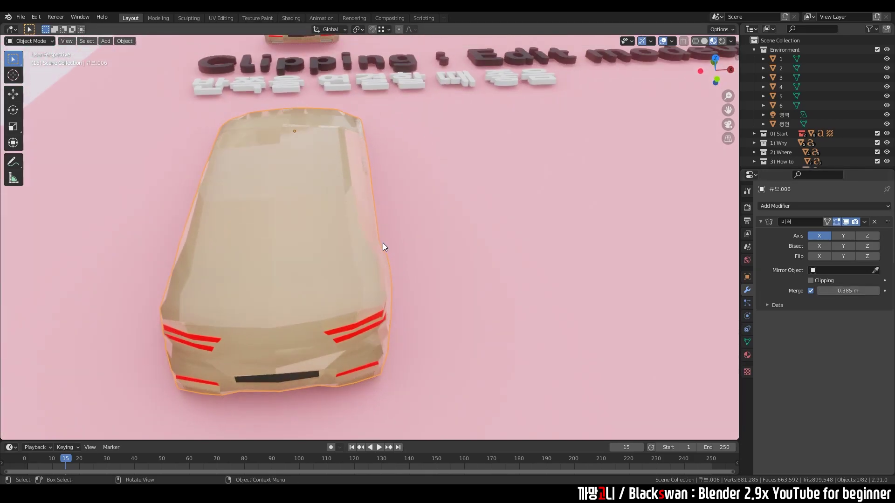
pyautogui.moveTo(852, 290); pyautogui.dragTo(834, 290)
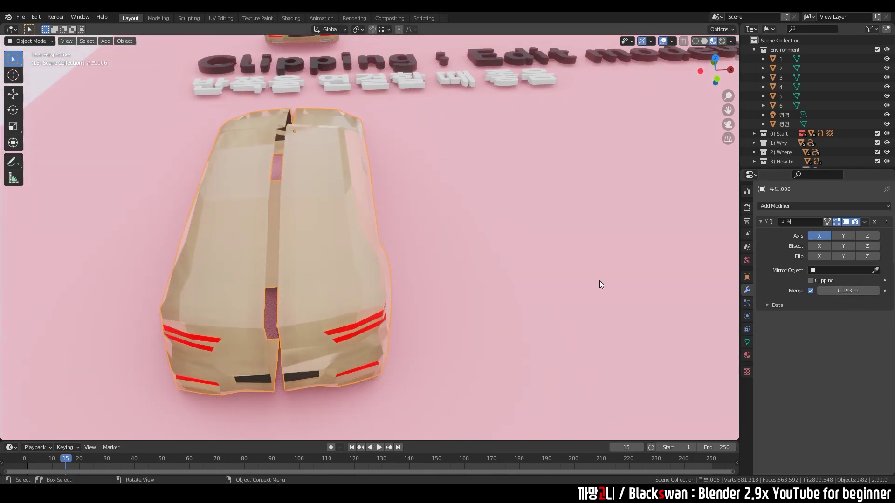
pyautogui.press('Tab')
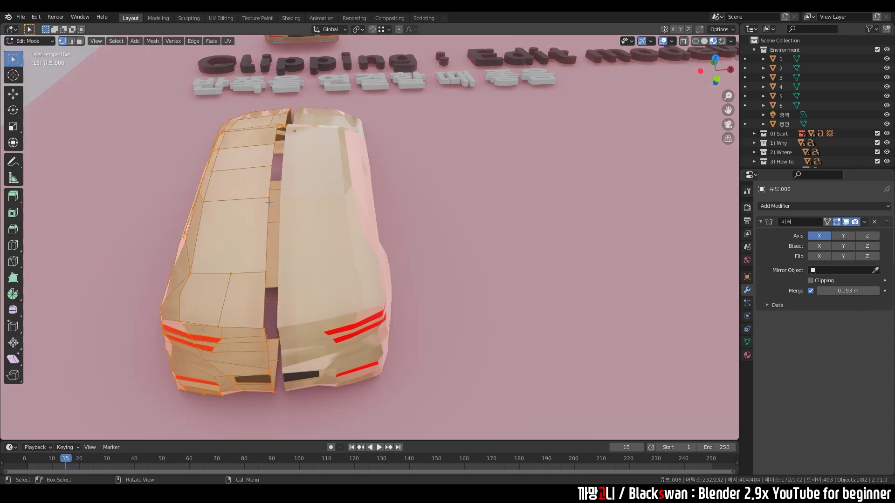
# Set Merge to 0.15 m and move a single vertex at the centre gap.
pyautogui.moveTo(848, 291); pyautogui.dragTo(829, 290)
pyautogui.click(295, 131)
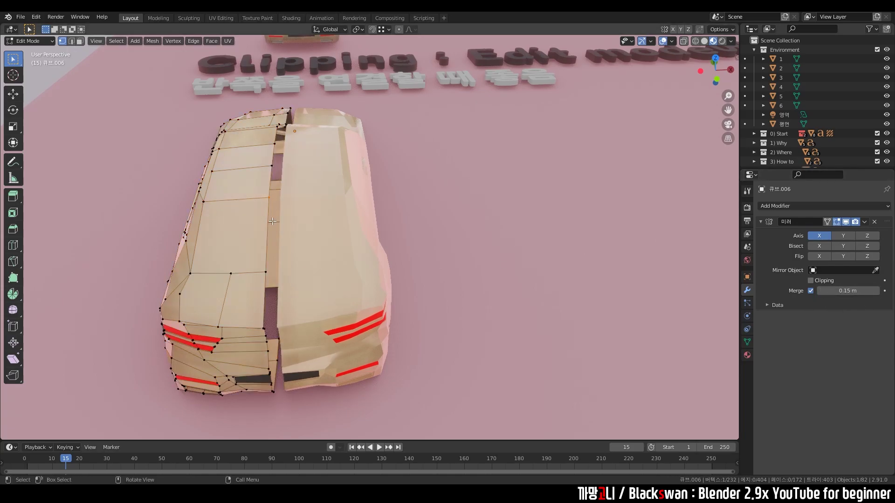
pyautogui.scroll(6, 379, 225)
pyautogui.press('g')
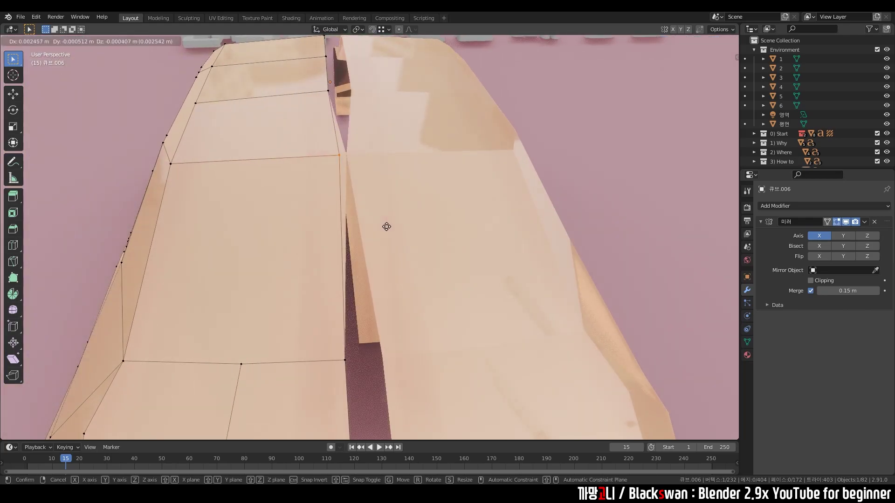
pyautogui.click(381, 228)
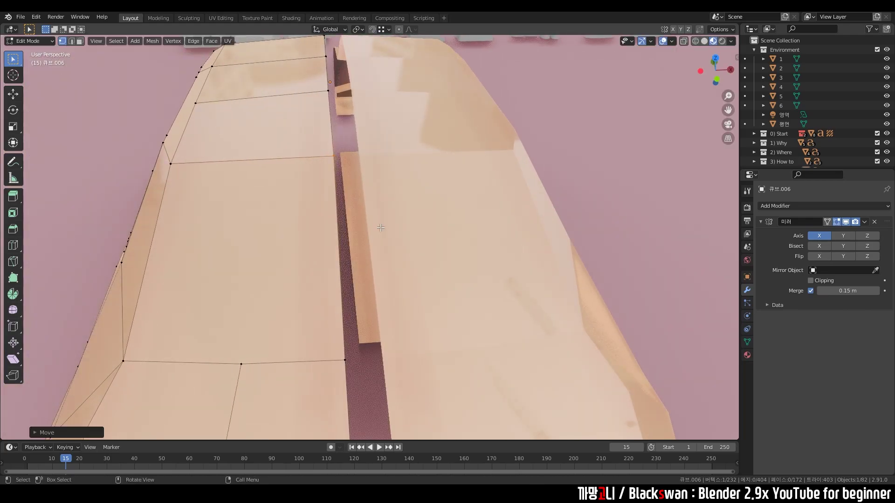
# Select the gap-edge vertices and move them twice toward the mirror seam.
pyautogui.click(324, 61)
pyautogui.keyDown('alt'); pyautogui.click(324, 55); pyautogui.keyUp('alt')
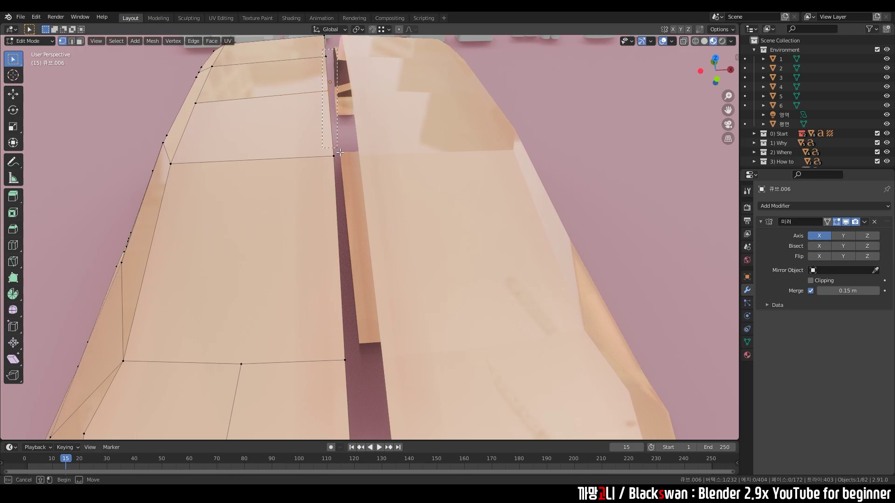
pyautogui.press('g')
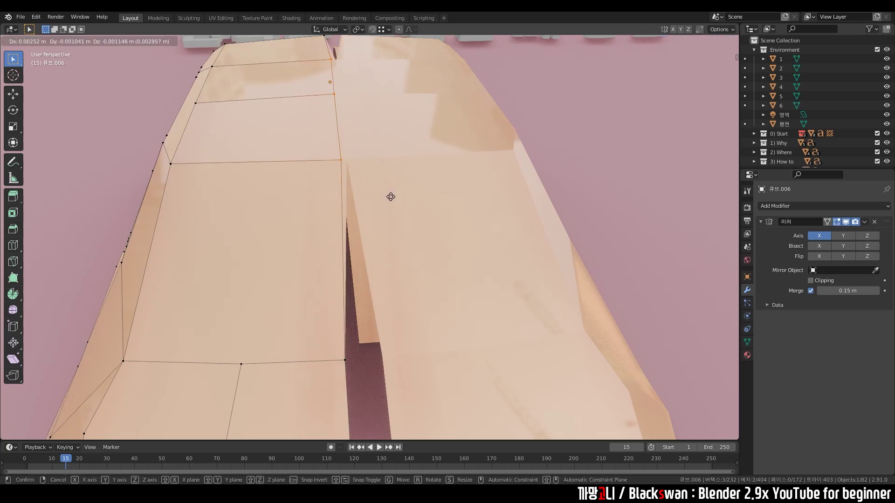
pyautogui.click(389, 198)
pyautogui.scroll(-3, 391, 200)
pyautogui.scroll(-2, 393, 202)
pyautogui.press('g')
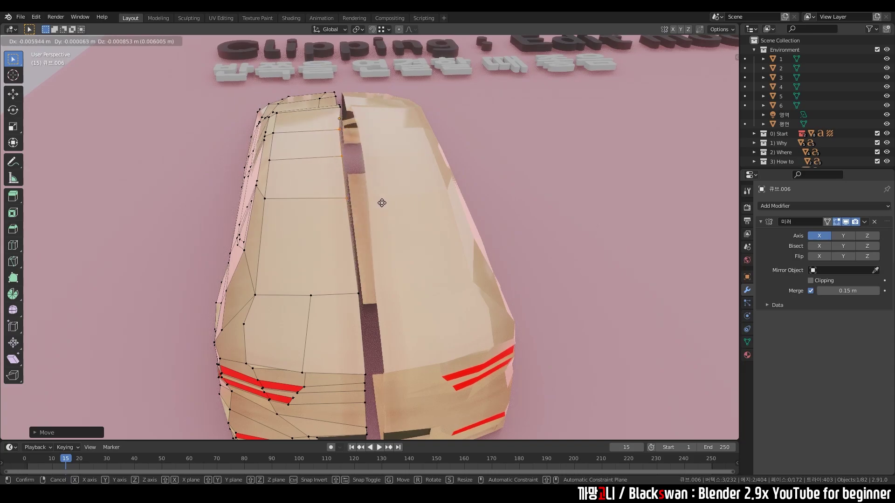
pyautogui.click(378, 201)
# Enable Clipping, move the edge vertices onto the seam, and return to Object Mode.
pyautogui.click(816, 284)
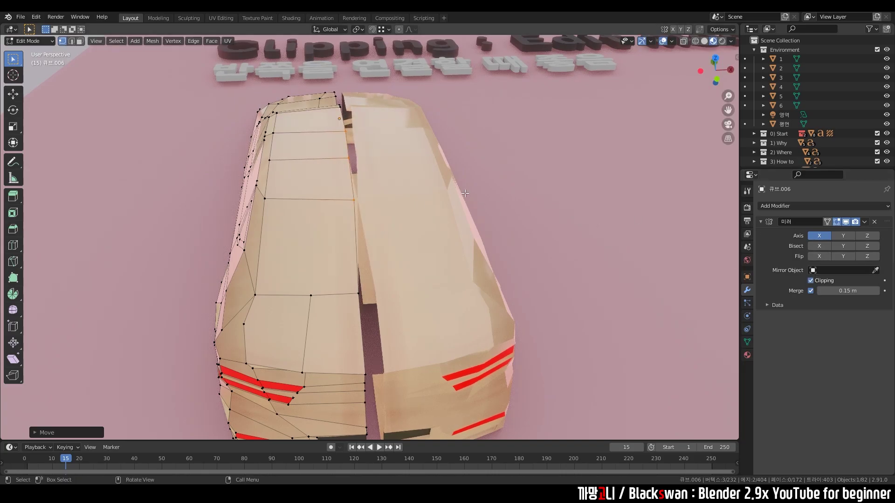
pyautogui.press('g')
pyautogui.click(377, 189)
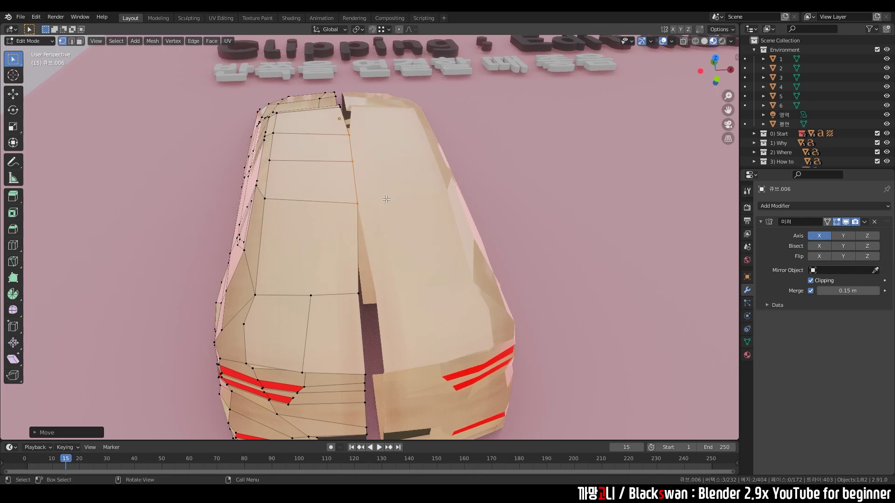
pyautogui.press('Tab')
pyautogui.scroll(-5, 406, 202)
pyautogui.scroll(3, 393, 233)
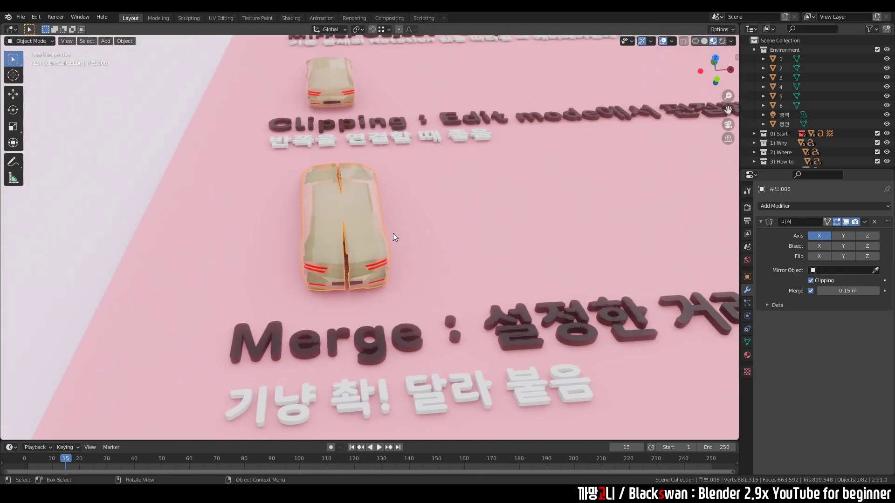
pyautogui.press('Tab')
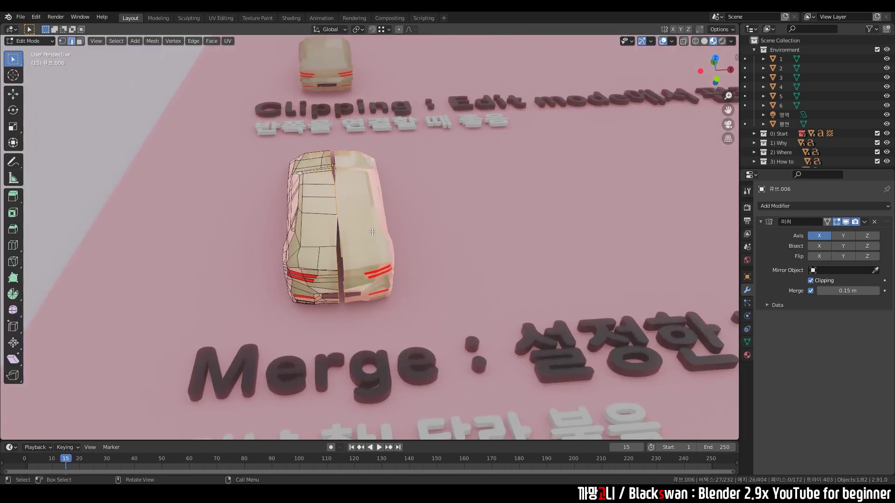
pyautogui.press('Tab')
pyautogui.moveTo(409, 248)
pyautogui.mouseDown(button='middle')
pyautogui.moveTo(528, 249)
pyautogui.moveTo(474, 256)
pyautogui.moveTo(496, 258)
pyautogui.mouseUp(button='middle')
pyautogui.scroll(-3, 493, 260)
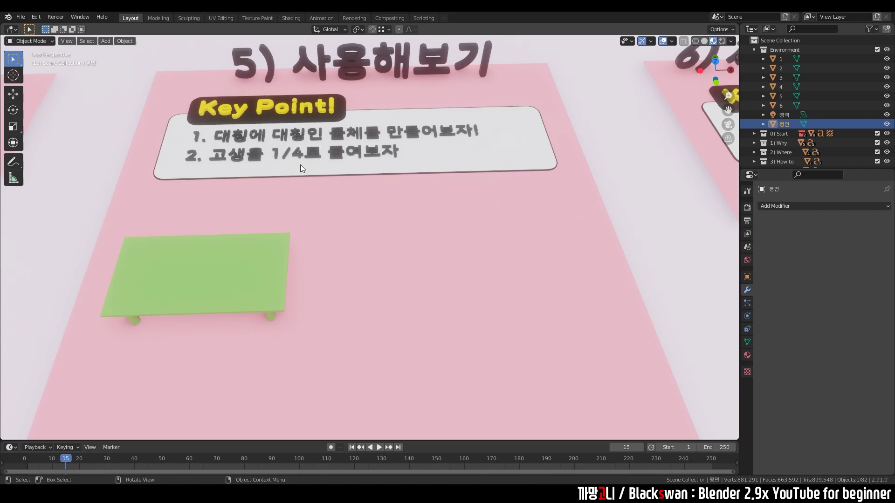
pyautogui.click(264, 256)
pyautogui.moveTo(264, 257)
pyautogui.mouseDown(button='middle')
pyautogui.moveTo(367, 214)
pyautogui.moveTo(359, 193)
pyautogui.mouseUp(button='middle')
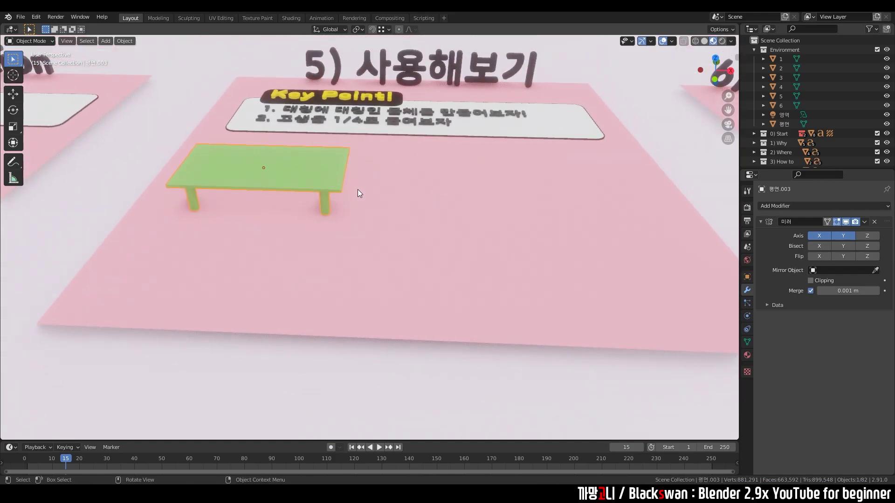
pyautogui.scroll(4, 359, 193)
pyautogui.press('Tab')
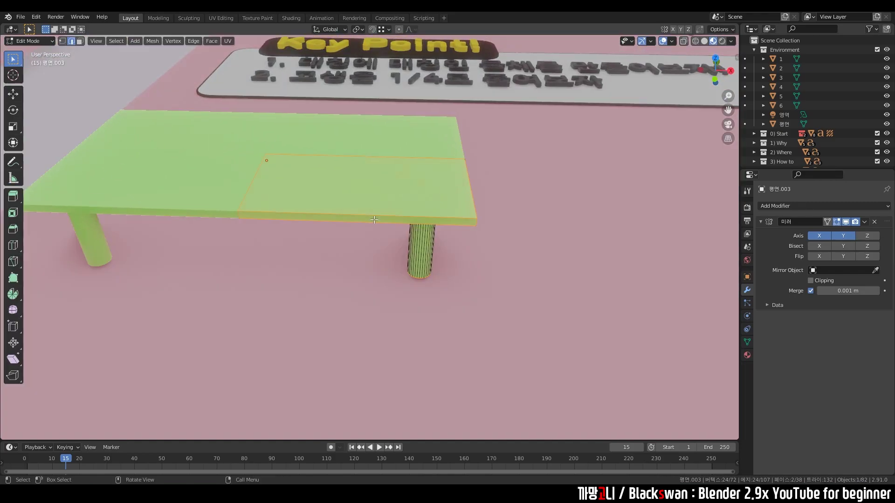
pyautogui.press('g')
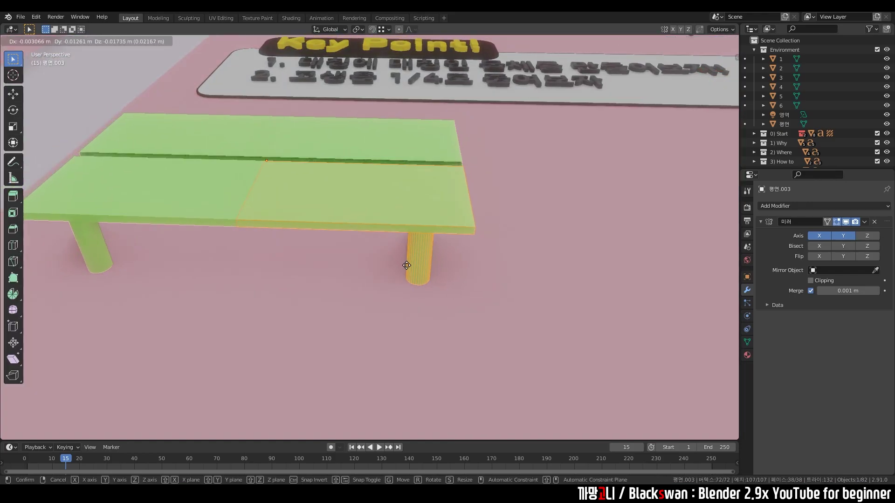
pyautogui.rightClick(411, 279)
pyautogui.press('Tab')
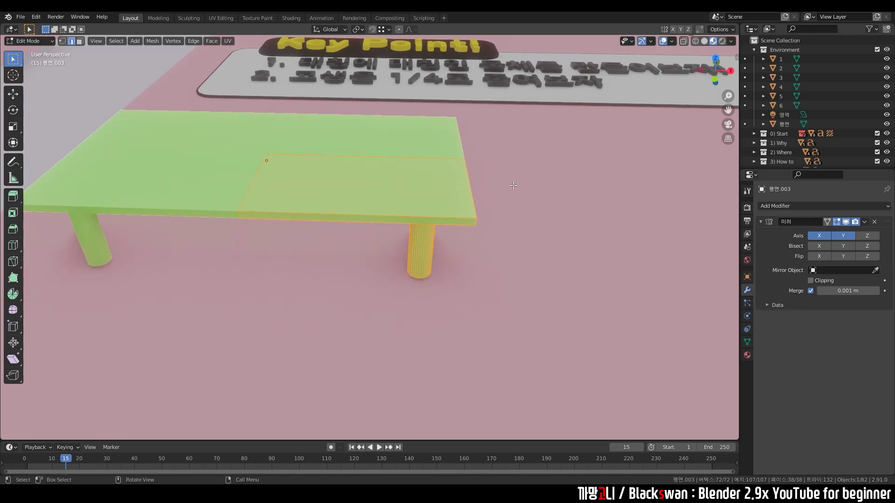
pyautogui.scroll(-3, 510, 187)
pyautogui.scroll(-3, 374, 188)
pyautogui.scroll(-2, 482, 240)
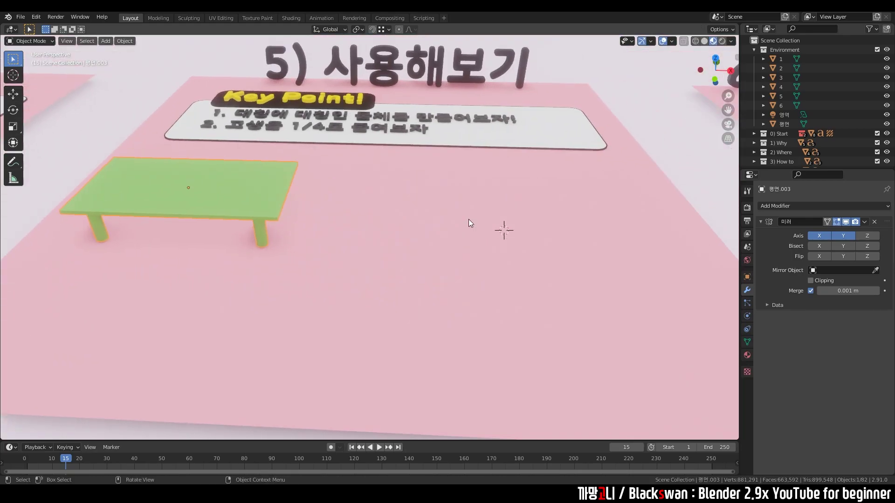
pyautogui.scroll(-1, 468, 219)
pyautogui.hotkey('shift', 'a')
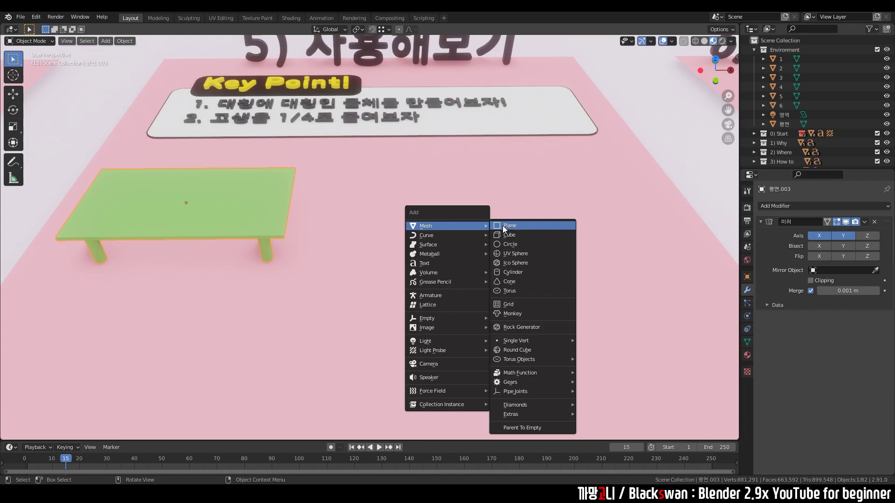
# Add a plane, position it, and scale it down to half size.
pyautogui.click(502, 226)
pyautogui.press('g')
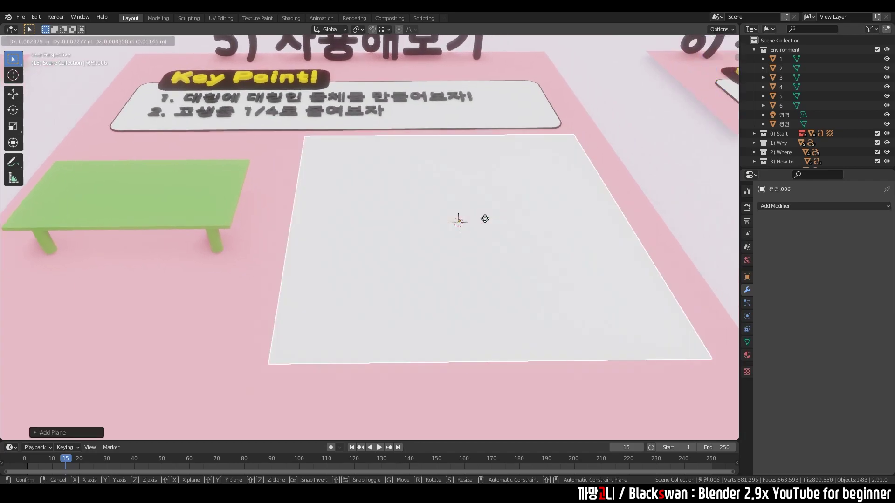
pyautogui.click(523, 202)
pyautogui.press('s')
pyautogui.click(559, 194)
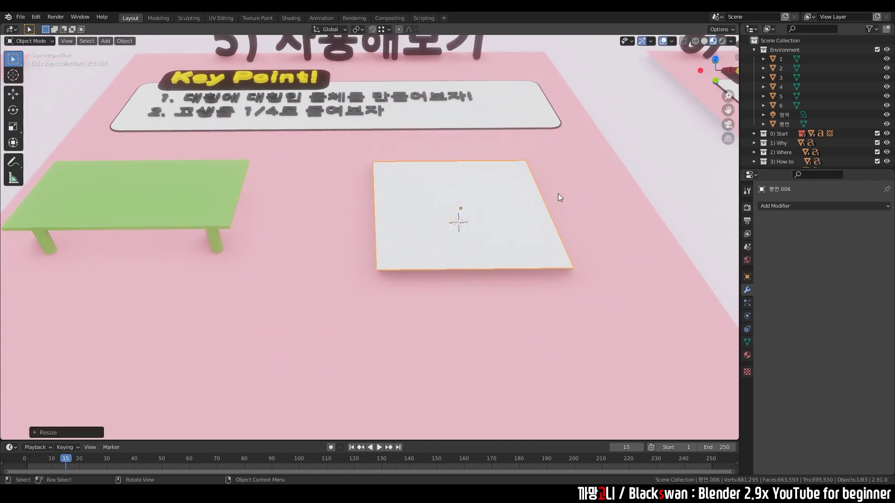
# Subdivide the plane into four faces in Edit Mode.
pyautogui.press('Tab')
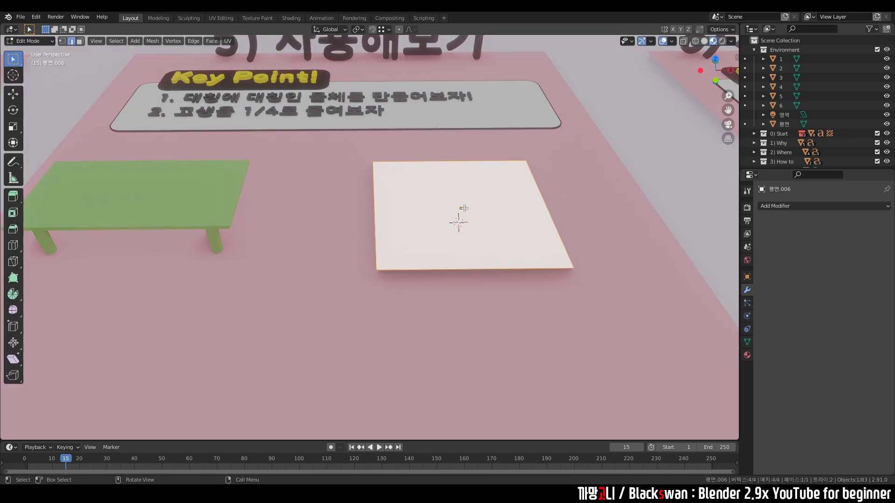
pyautogui.rightClick(441, 208)
pyautogui.click(426, 223)
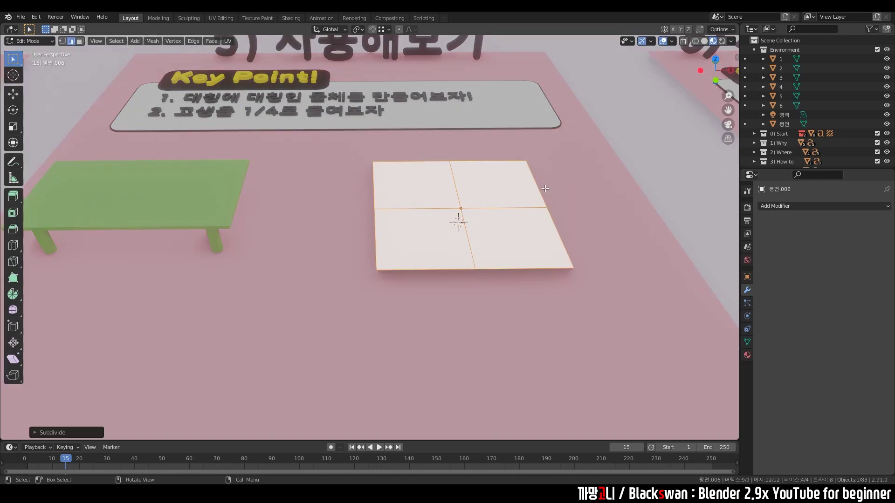
pyautogui.moveTo(484, 213)
pyautogui.mouseDown(button='middle')
pyautogui.moveTo(425, 194)
pyautogui.moveTo(425, 233)
pyautogui.mouseUp(button='middle')
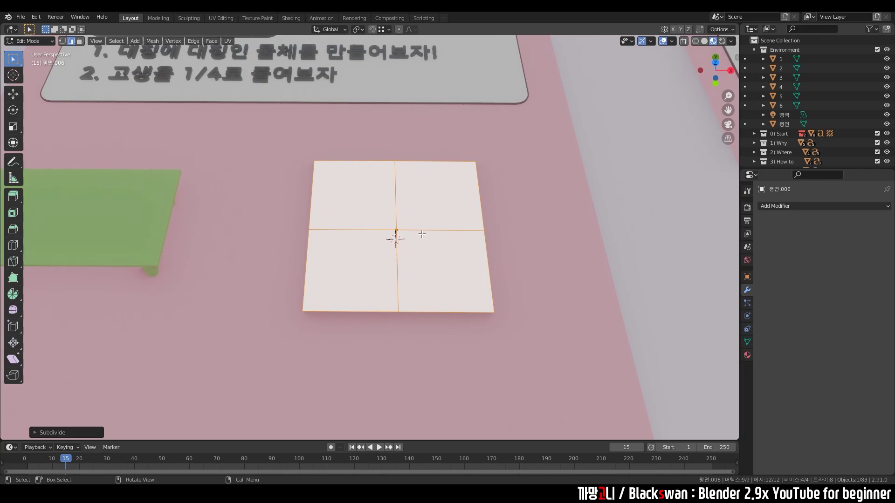
# Delete three of the four faces, keeping one quarter, and return to Object Mode.
pyautogui.press('3')
pyautogui.click(384, 206)
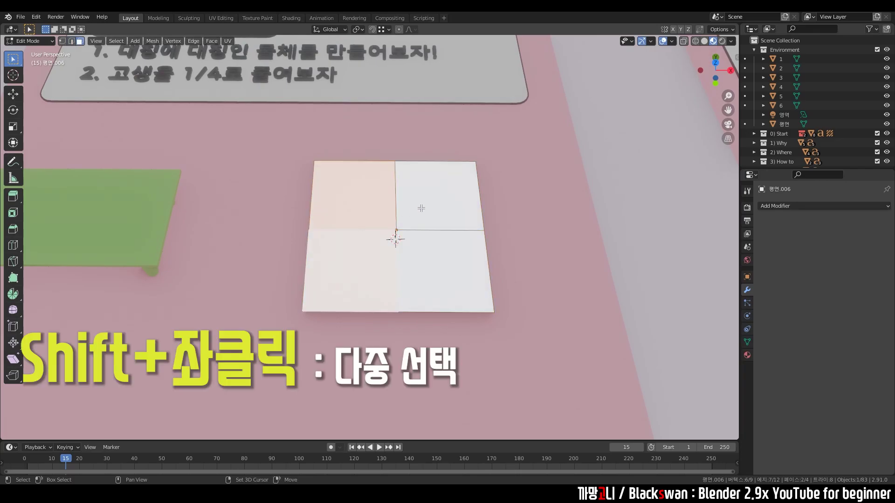
pyautogui.keyDown('shift'); pyautogui.click(421, 208); pyautogui.keyUp('shift')
pyautogui.press('x')
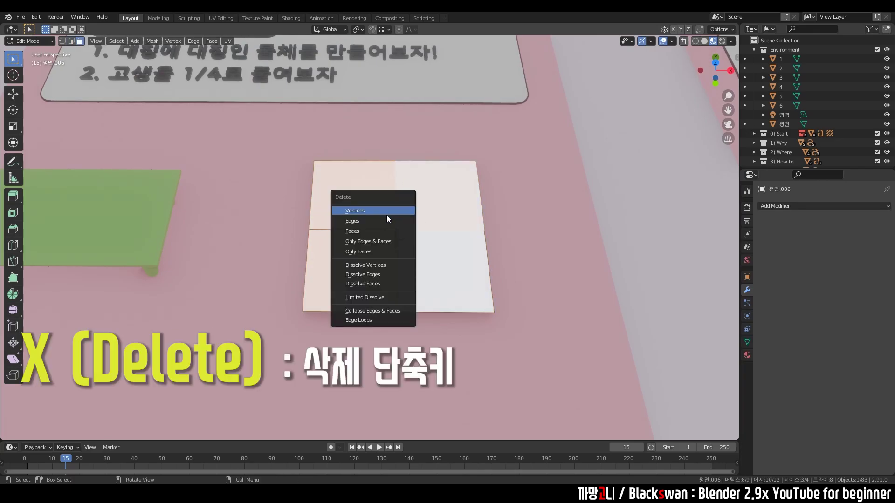
pyautogui.click(362, 231)
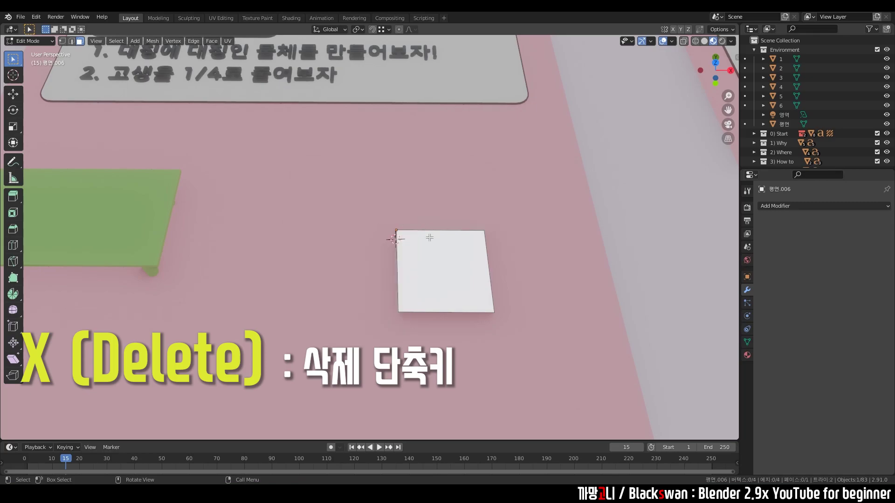
pyautogui.click(406, 239)
pyautogui.scroll(5, 401, 240)
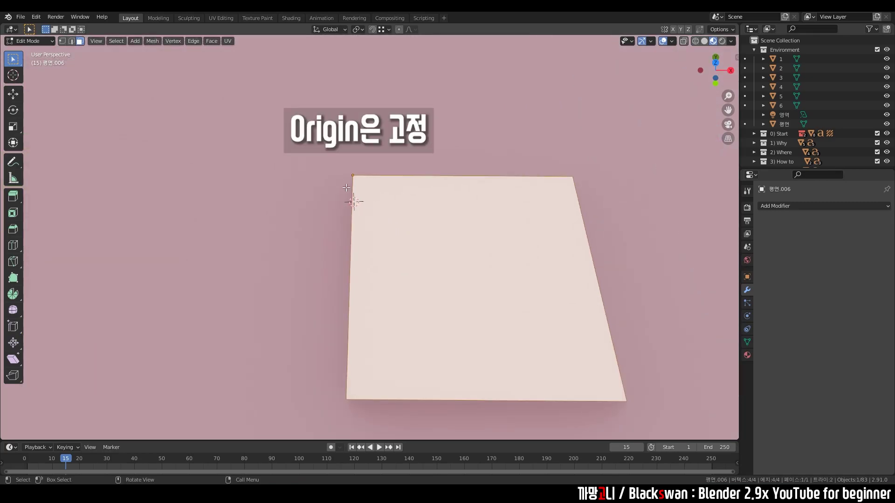
pyautogui.scroll(-5, 376, 188)
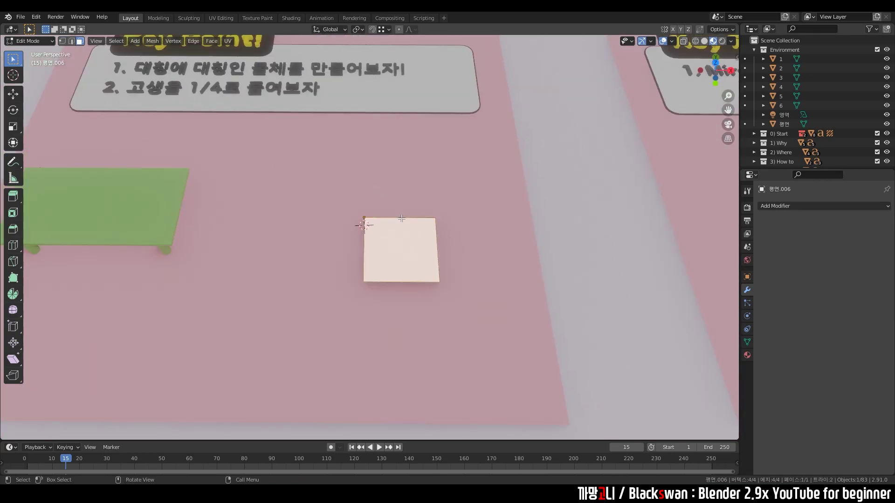
pyautogui.press('Tab')
pyautogui.click(827, 208)
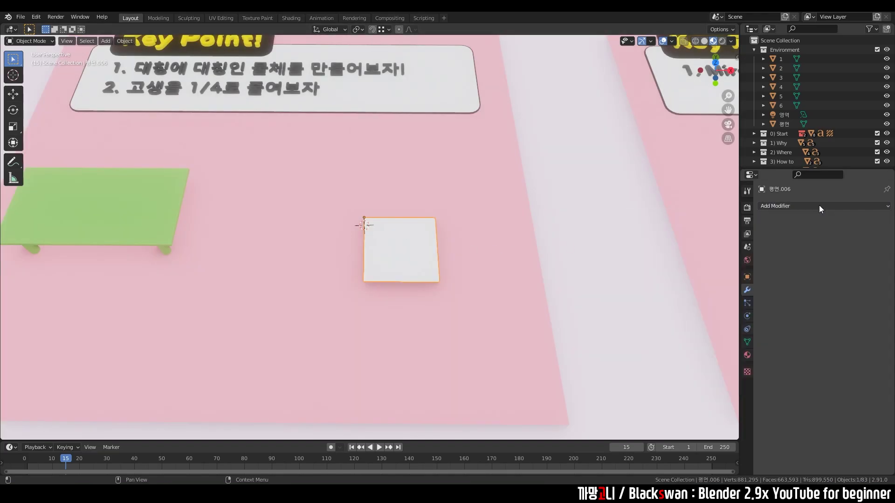
# Add a Mirror modifier to the quarter plane and sketch annotation axis lines over it.
pyautogui.click(790, 209)
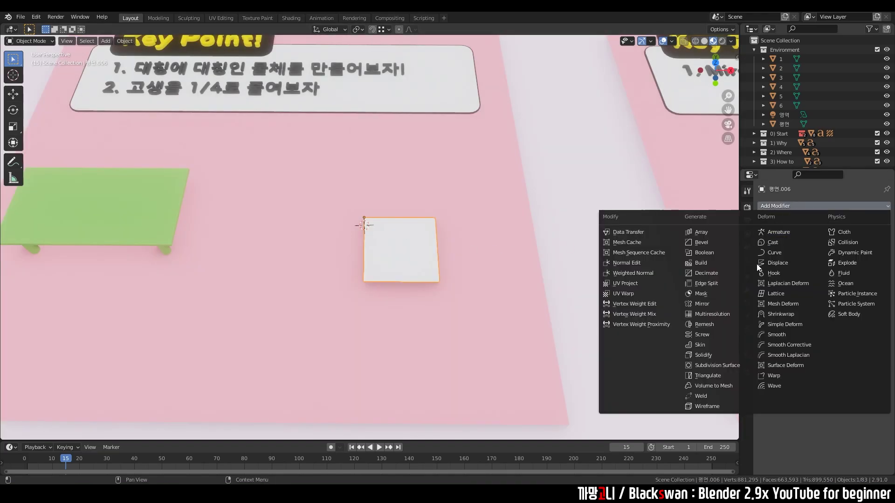
pyautogui.click(715, 303)
pyautogui.scroll(2, 513, 257)
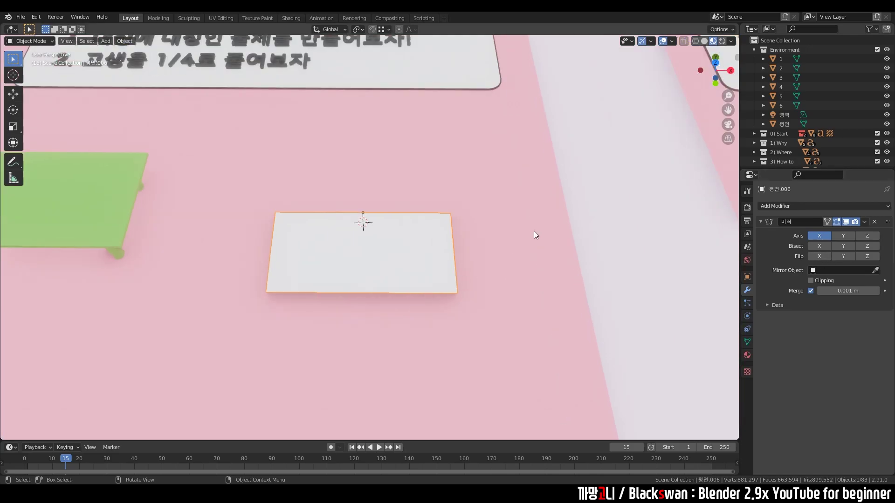
pyautogui.click(14, 161)
pyautogui.moveTo(333, 201); pyautogui.dragTo(481, 196)
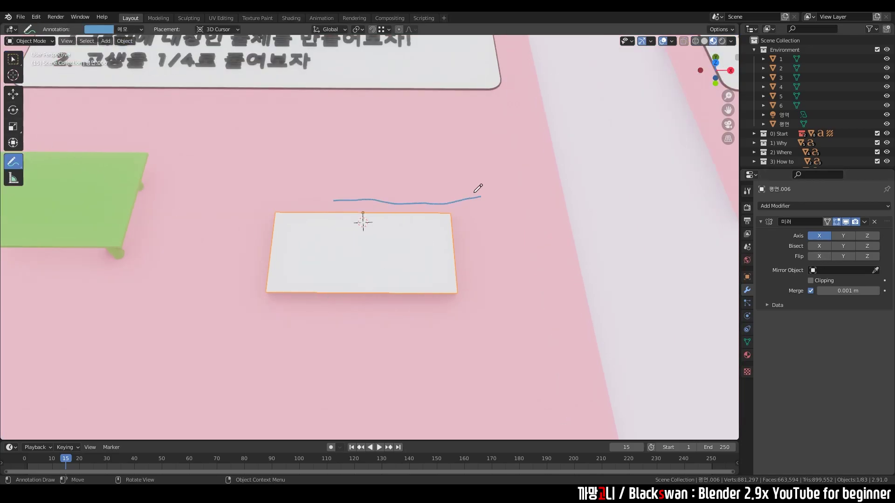
pyautogui.moveTo(401, 147); pyautogui.dragTo(396, 157)
pyautogui.press('w')
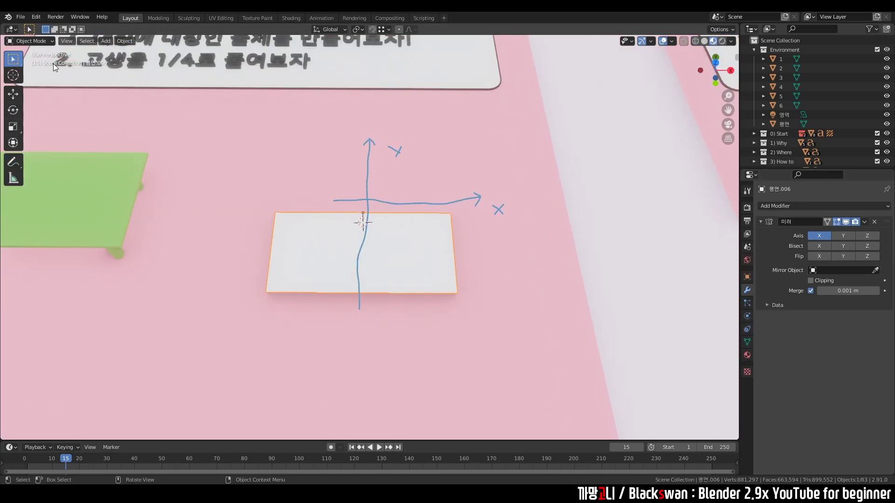
# Enable mirroring on both the X and Y axes.
pyautogui.click(825, 236)
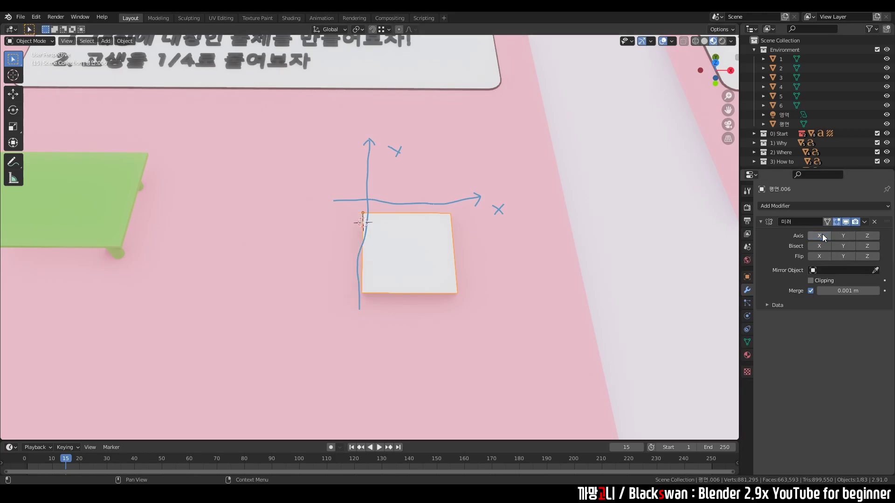
pyautogui.click(847, 234)
pyautogui.click(847, 234)
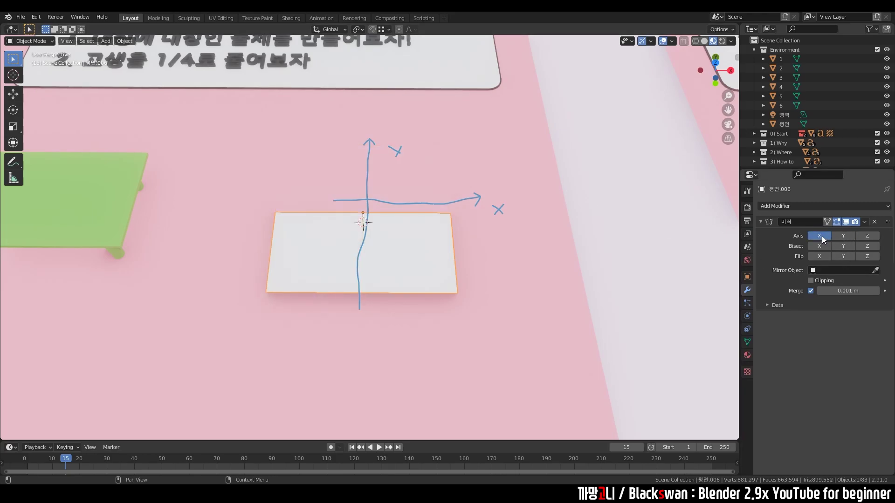
pyautogui.click(821, 235)
pyautogui.click(824, 236)
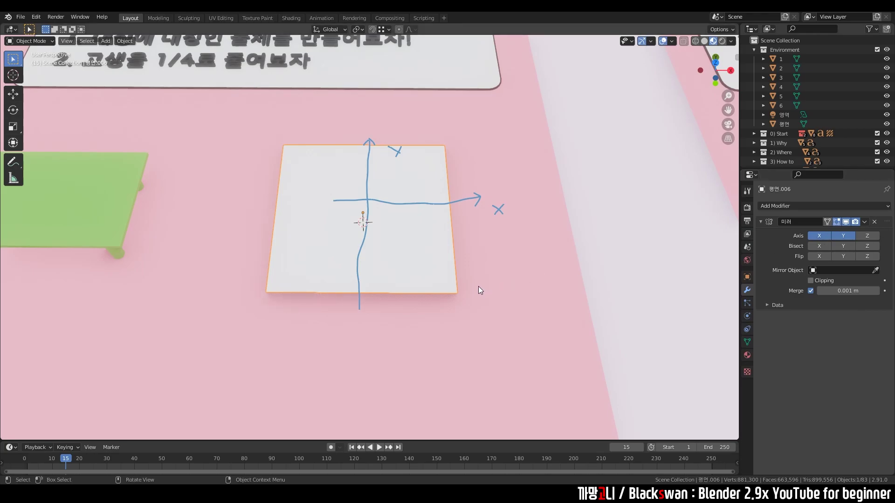
pyautogui.scroll(-3, 478, 286)
pyautogui.moveTo(454, 254); pyautogui.dragTo(454, 224, button='middle')
# Clear the annotation strokes and switch back to the selection tool.
pyautogui.click(13, 162)
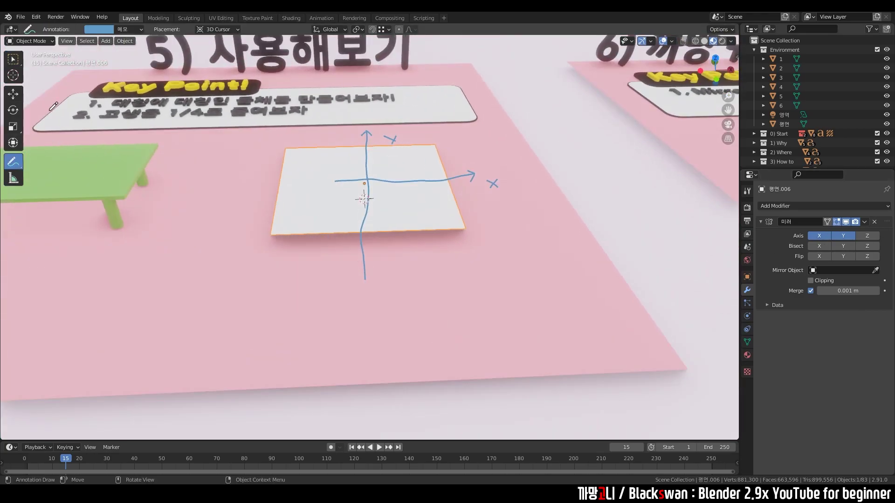
pyautogui.click(127, 29)
pyautogui.click(188, 67)
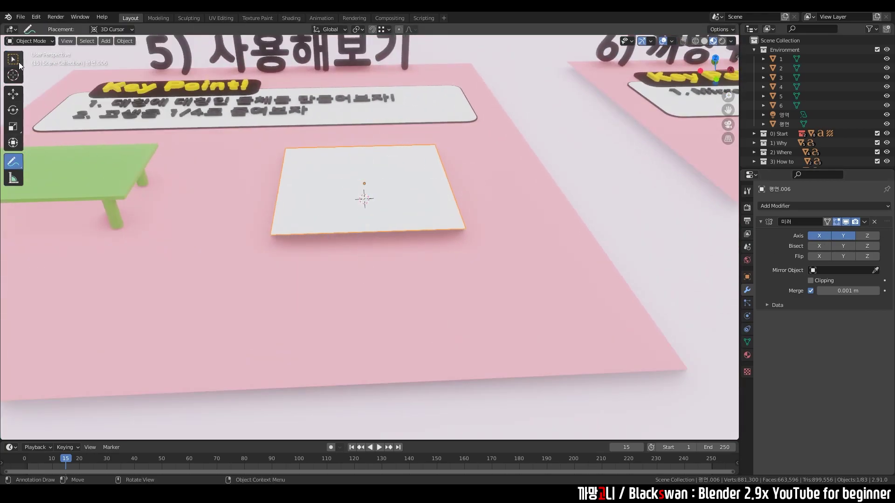
pyautogui.click(14, 59)
pyautogui.scroll(2, 490, 239)
pyautogui.scroll(2, 432, 253)
pyautogui.scroll(1, 428, 283)
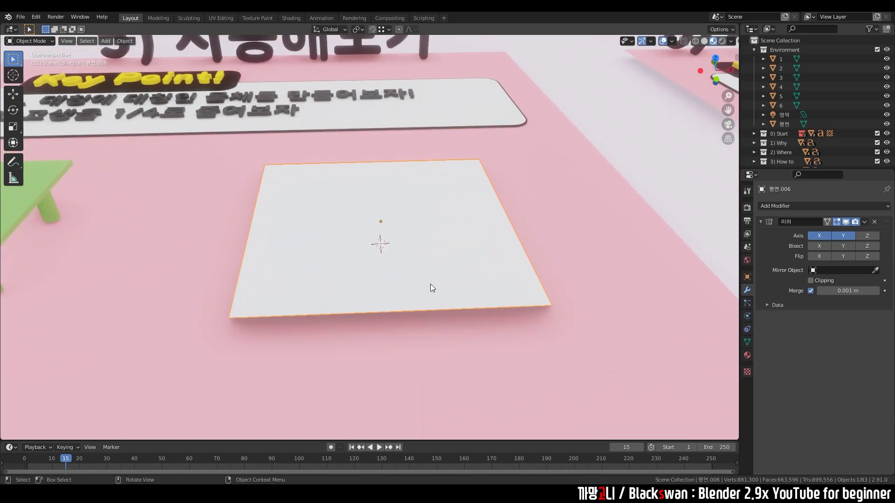
pyautogui.scroll(2, 430, 283)
# Extrude the mirrored quarter face in Edit Mode to give it slab thickness.
pyautogui.press('Tab')
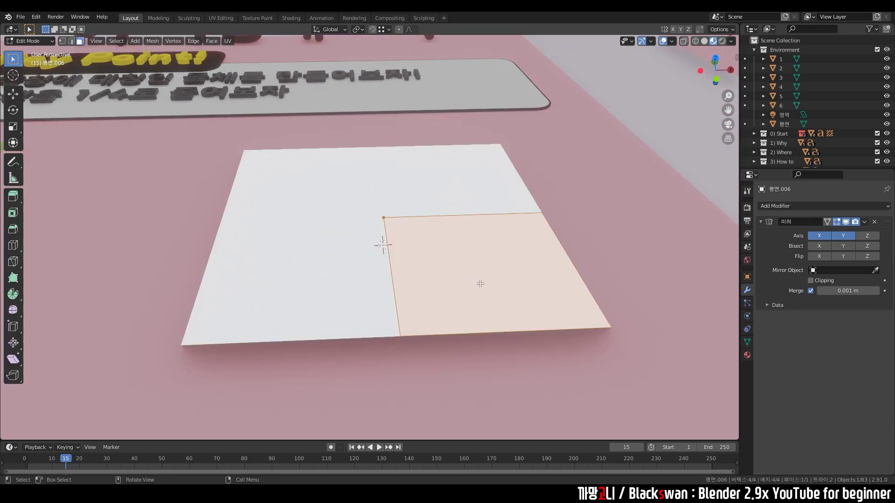
pyautogui.press('e')
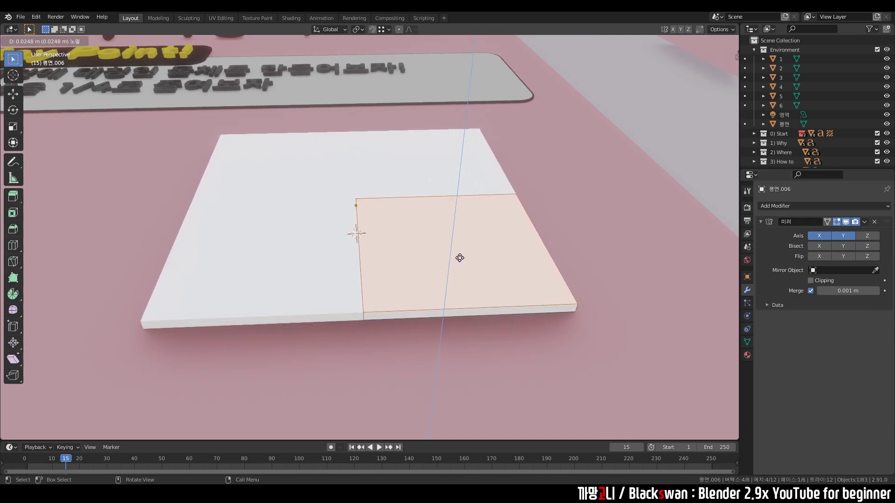
pyautogui.click(459, 258)
pyautogui.moveTo(460, 258)
pyautogui.mouseDown(button='middle')
pyautogui.moveTo(511, 257)
pyautogui.moveTo(487, 263)
pyautogui.mouseUp(button='middle')
# Select the slab's outer side edge and stretch it wider along X.
pyautogui.press('1')
pyautogui.click(468, 220)
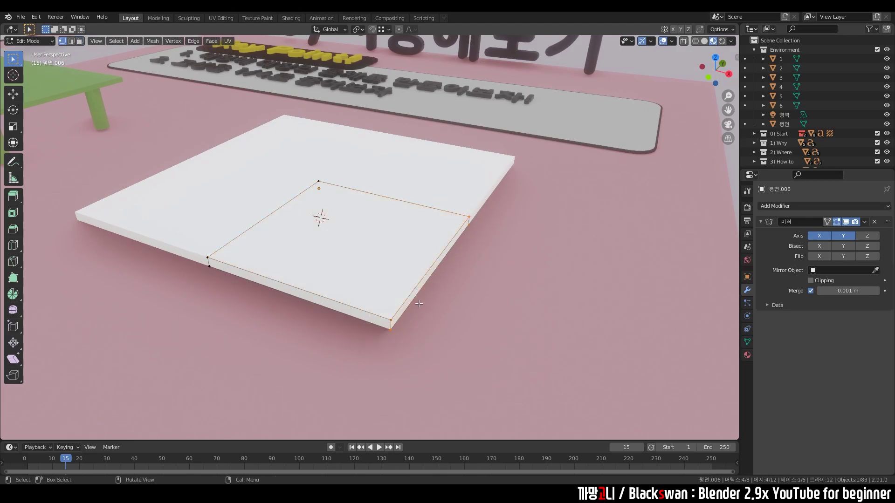
pyautogui.moveTo(419, 304); pyautogui.dragTo(441, 306, button='middle')
pyautogui.press('g')
pyautogui.press('x')
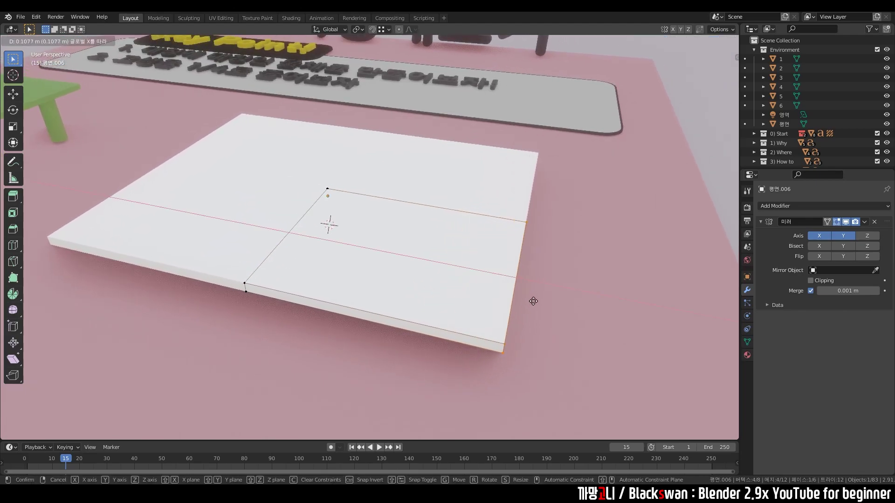
pyautogui.click(588, 322)
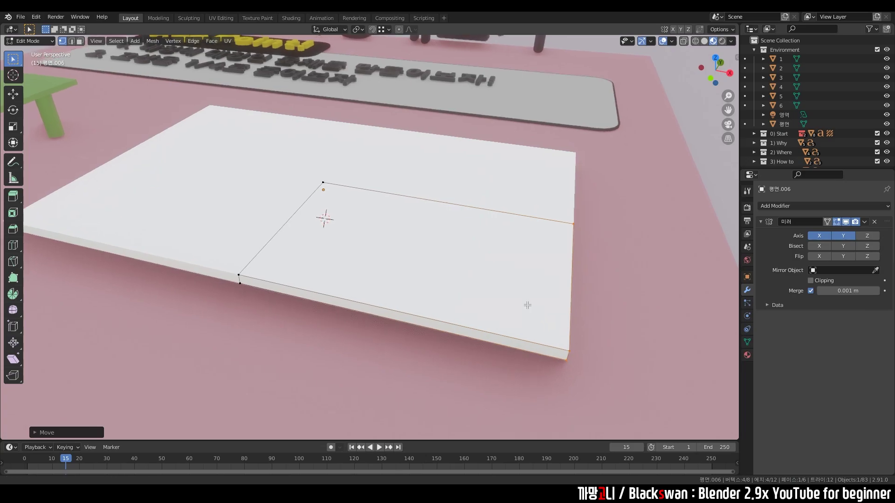
pyautogui.moveTo(549, 326)
pyautogui.mouseDown(button='middle')
pyautogui.moveTo(510, 298)
pyautogui.moveTo(394, 285)
pyautogui.mouseUp(button='middle')
# Back in Object Mode, raise the tabletop above the floor.
pyautogui.press('Tab')
pyautogui.press('g')
pyautogui.press('y')
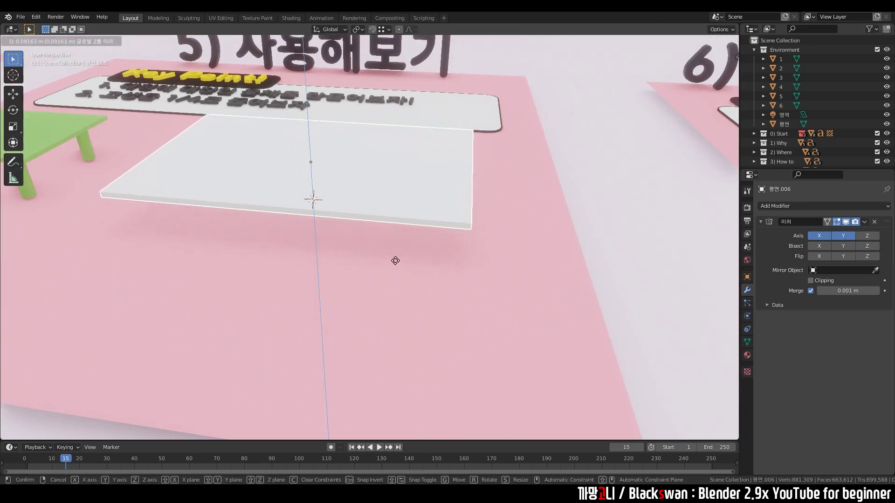
pyautogui.click(410, 230)
pyautogui.scroll(3, 373, 231)
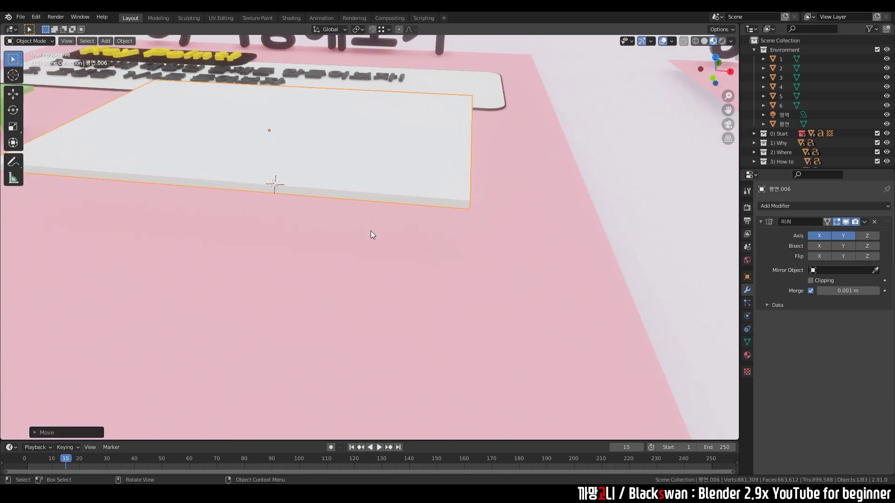
pyautogui.scroll(-4, 509, 269)
pyautogui.click(512, 272)
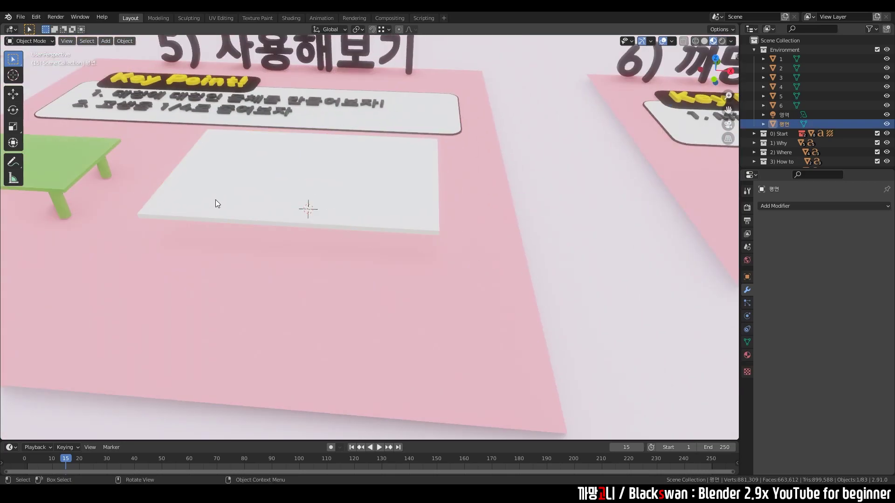
# Add a cylinder, shrink it, and lift it up toward the tabletop.
pyautogui.hotkey('shift', 'a')
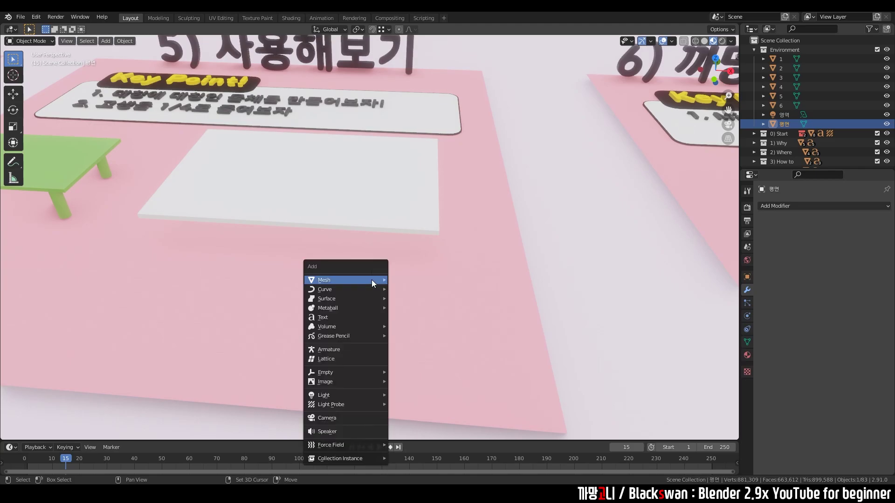
pyautogui.click(401, 123)
pyautogui.scroll(-3, 561, 219)
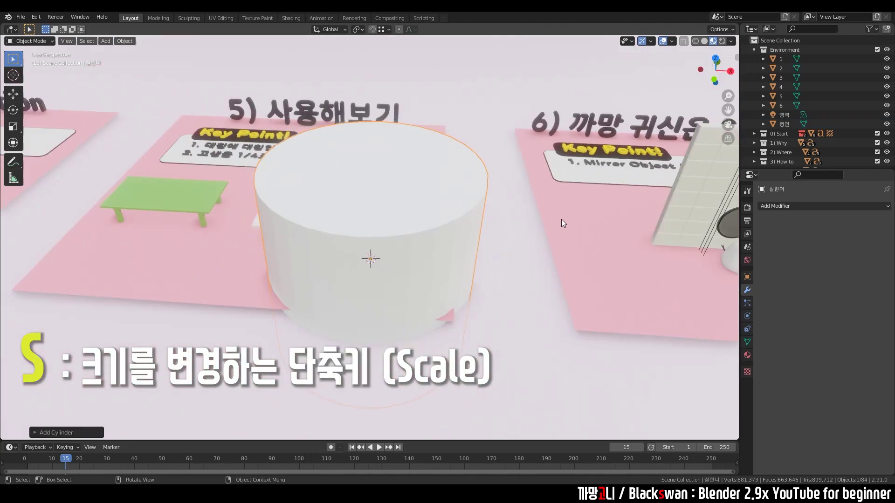
pyautogui.press('s')
pyautogui.click(407, 258)
pyautogui.moveTo(406, 258); pyautogui.dragTo(419, 229, button='middle')
pyautogui.scroll(3, 418, 229)
pyautogui.press('g')
pyautogui.press('z')
pyautogui.click(437, 275)
# In top view, place the cylinder and three Shift+D copies under the four tabletop corners.
pyautogui.press('KP_7')
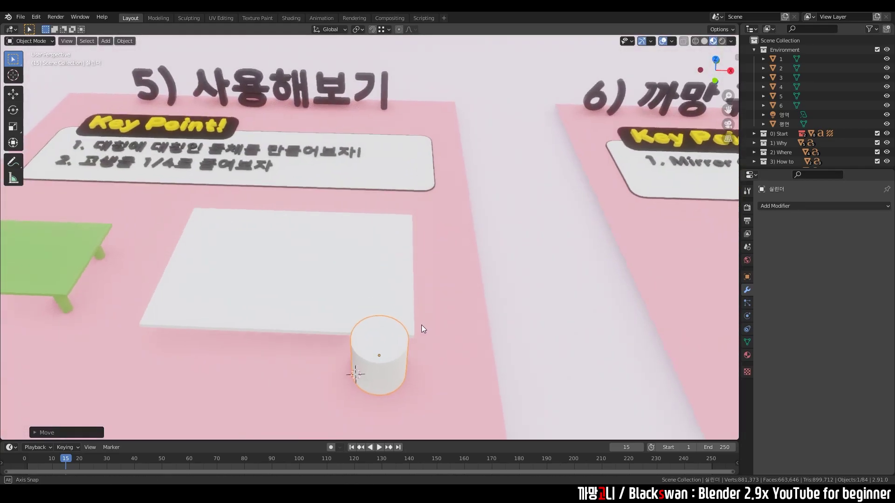
pyautogui.scroll(3, 385, 345)
pyautogui.press('g')
pyautogui.click(373, 290)
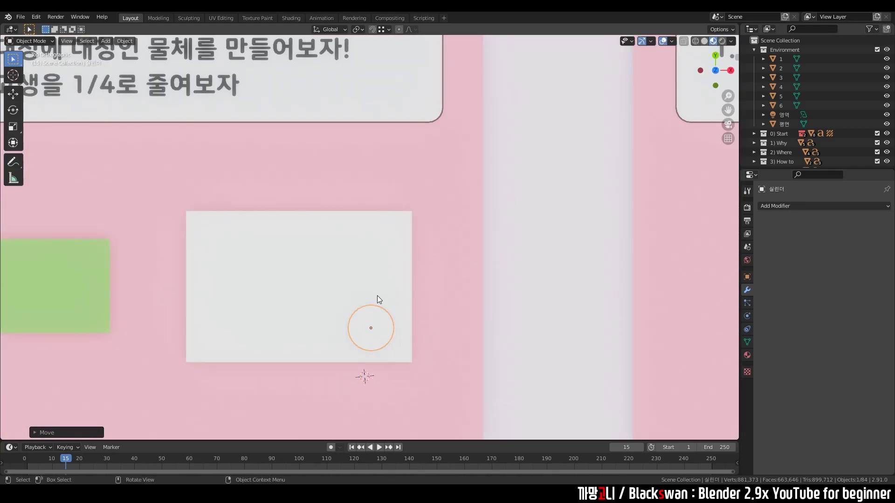
pyautogui.hotkey('shift', 'd')
pyautogui.click(370, 266)
pyautogui.hotkey('shift', 'd')
pyautogui.click(290, 273)
pyautogui.hotkey('shift', 'd')
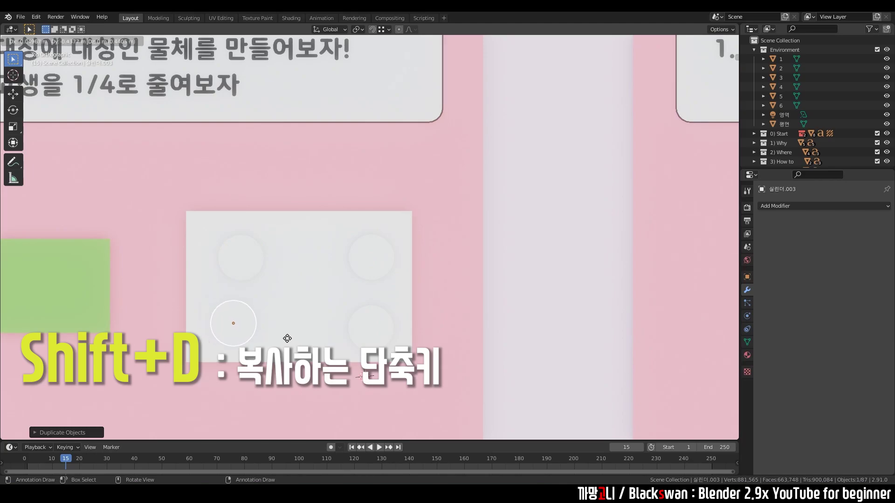
pyautogui.click(287, 341)
# Delete the four separate cylinder legs and reselect the tabletop.
pyautogui.moveTo(358, 338); pyautogui.dragTo(357, 281, button='middle')
pyautogui.click(239, 241)
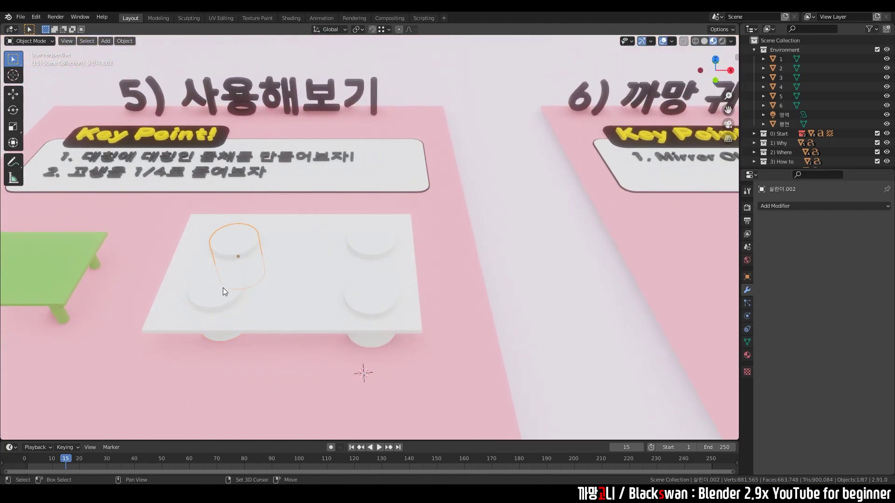
pyautogui.keyDown('shift'); pyautogui.click(383, 303); pyautogui.keyUp('shift')
pyautogui.keyDown('shift'); pyautogui.click(394, 253); pyautogui.keyUp('shift')
pyautogui.press('Delete')
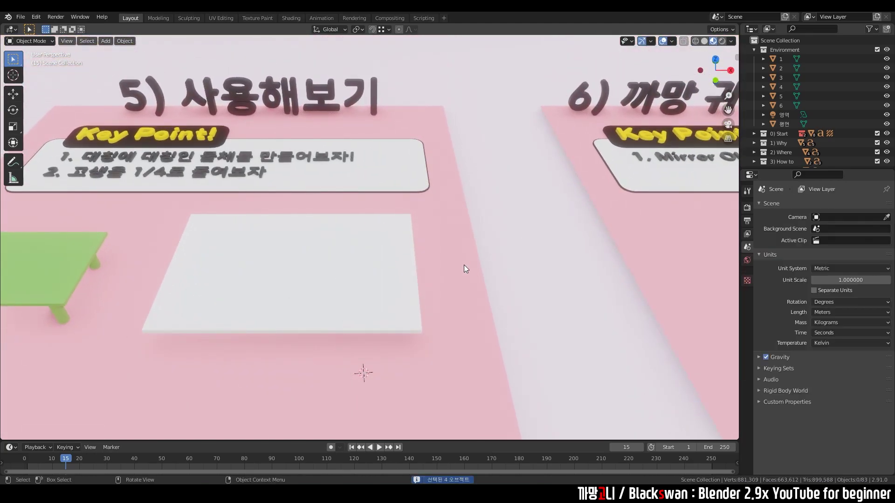
pyautogui.click(357, 284)
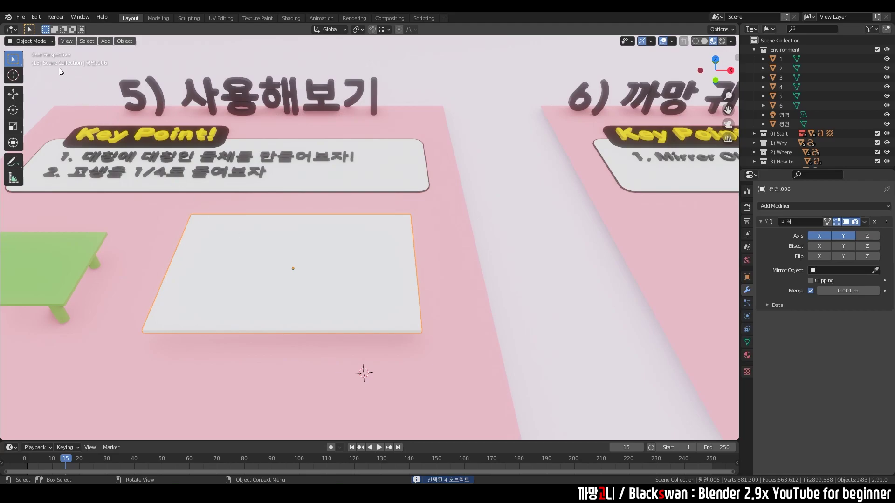
pyautogui.click(38, 41)
# Enter Edit Mode on the tabletop, deselect all, and add a cylinder inside its mesh.
pyautogui.click(28, 62)
pyautogui.scroll(1, 361, 303)
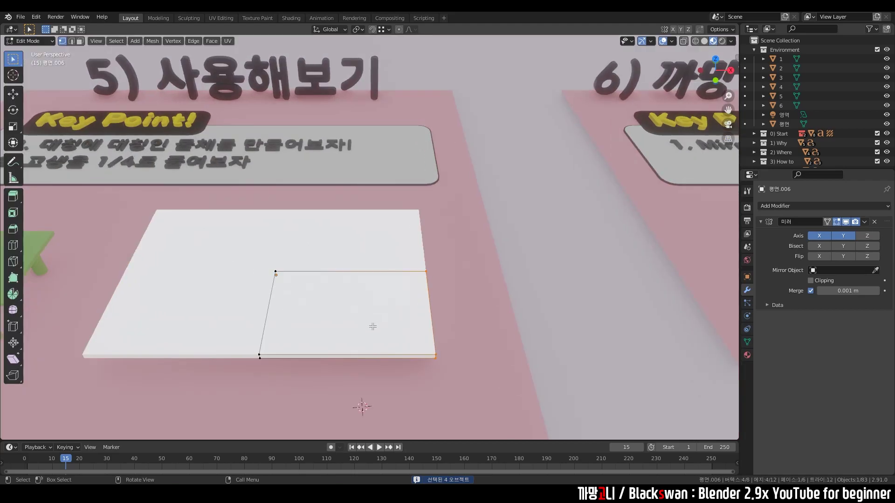
pyautogui.keyDown('shift'); pyautogui.scroll(-3, 396, 324); pyautogui.keyUp('shift')
pyautogui.hotkey('shift', 'a')
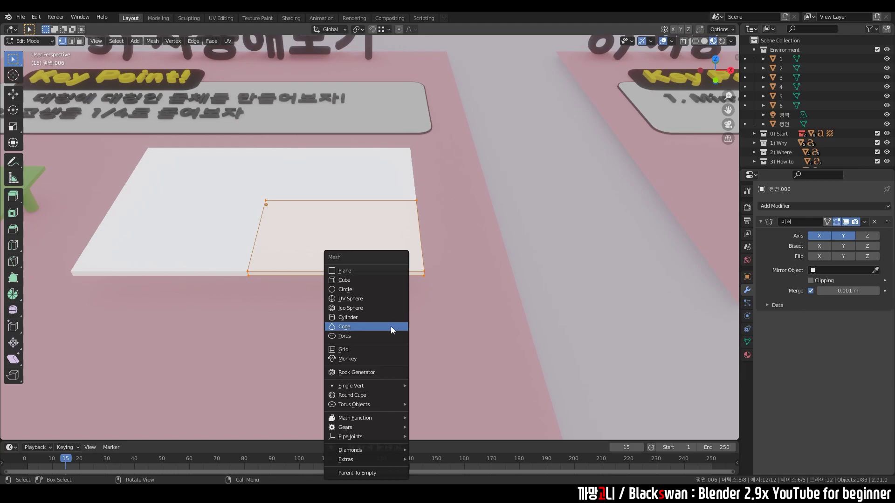
pyautogui.press('Escape')
pyautogui.hotkey('alt', 'a')
pyautogui.hotkey('shift', 'a')
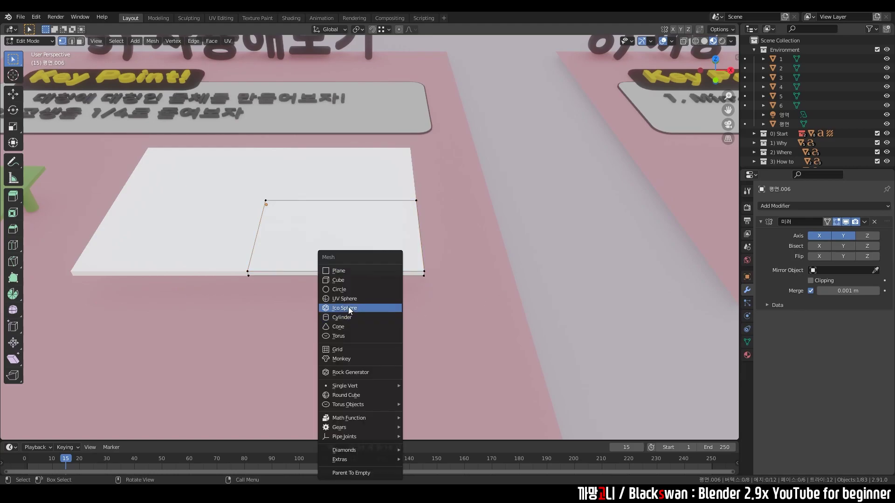
pyautogui.click(342, 316)
# In top view, scale the cylinder to leg size and place it at the quarter's outer corner.
pyautogui.scroll(-5, 348, 320)
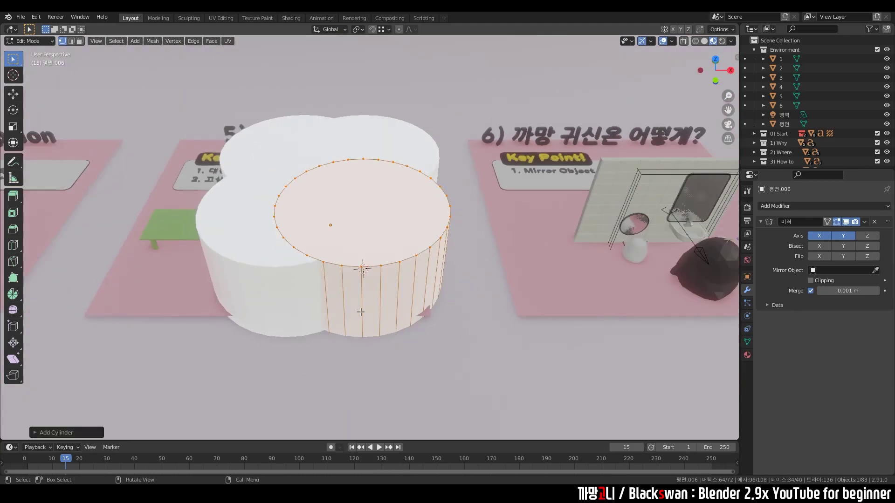
pyautogui.press('`')
pyautogui.click(441, 252)
pyautogui.press('s')
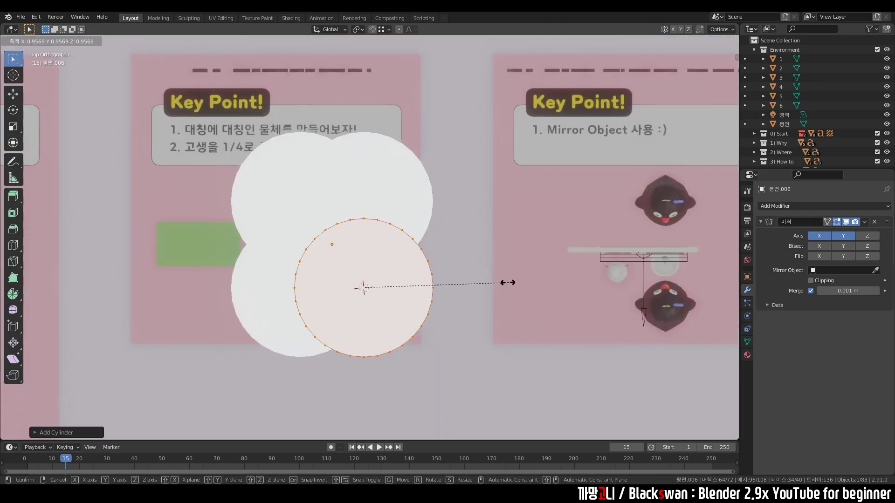
pyautogui.moveTo(452, 282); pyautogui.dragTo(404, 286)
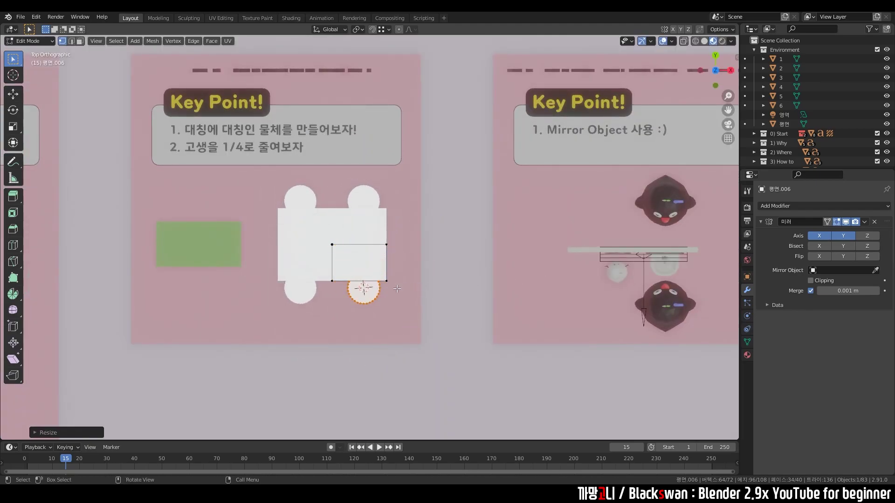
pyautogui.scroll(4, 404, 306)
pyautogui.press('g')
pyautogui.click(421, 298)
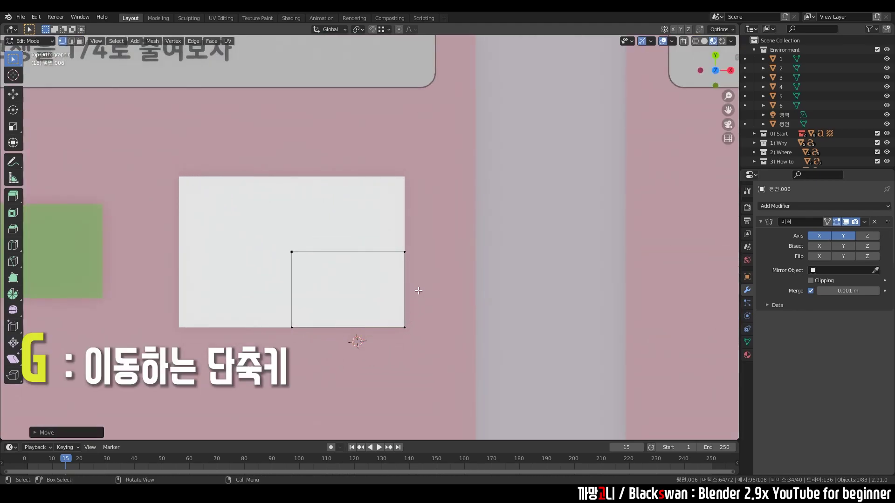
# Shrink the leg further and check the four mirrored legs in Object Mode.
pyautogui.moveTo(420, 299); pyautogui.dragTo(490, 234, button='middle')
pyautogui.press('s')
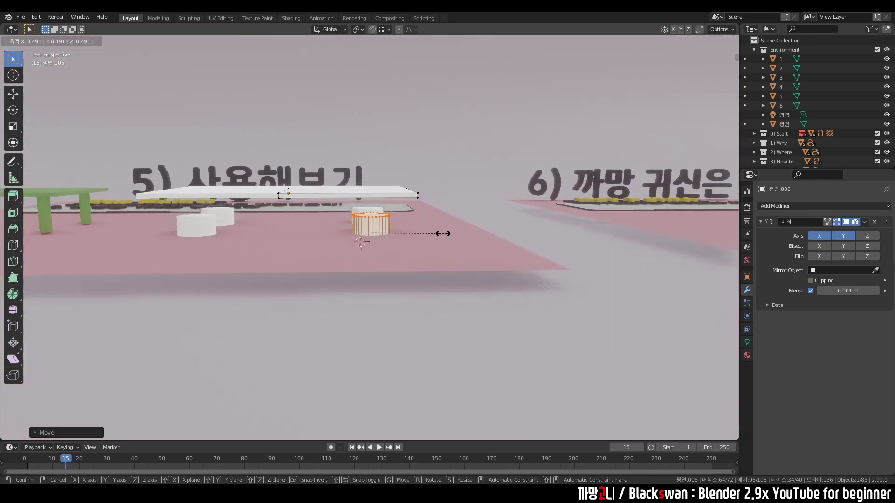
pyautogui.click(443, 234)
pyautogui.scroll(3, 431, 244)
pyautogui.moveTo(440, 246)
pyautogui.mouseDown(button='middle')
pyautogui.moveTo(524, 252)
pyautogui.moveTo(416, 273)
pyautogui.moveTo(461, 239)
pyautogui.moveTo(390, 241)
pyautogui.moveTo(401, 250)
pyautogui.mouseUp(button='middle')
pyautogui.press('Tab')
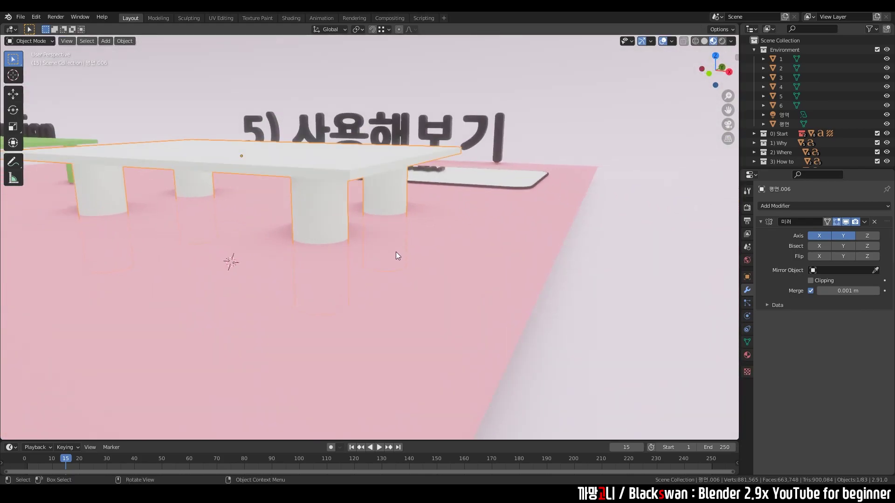
# Reposition the leg horizontally near the corner, refining it in top view.
pyautogui.press('Tab')
pyautogui.press('g')
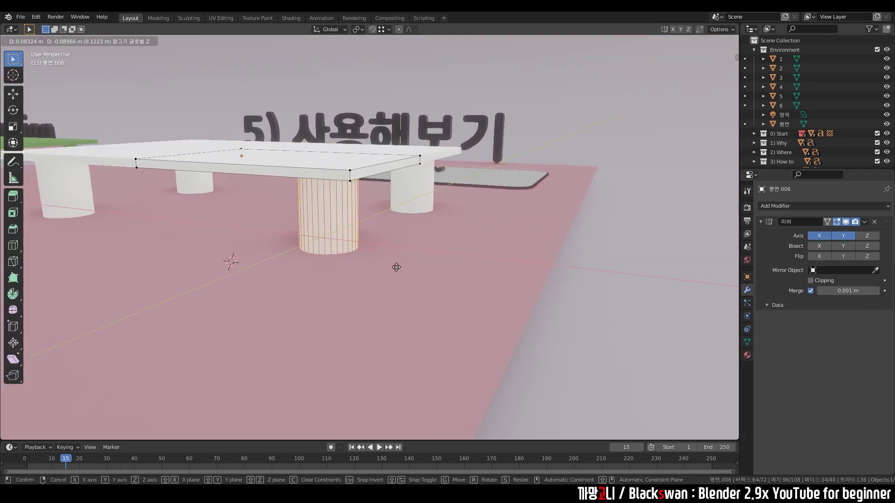
pyautogui.hotkey('shift', 'z')
pyautogui.click(395, 270)
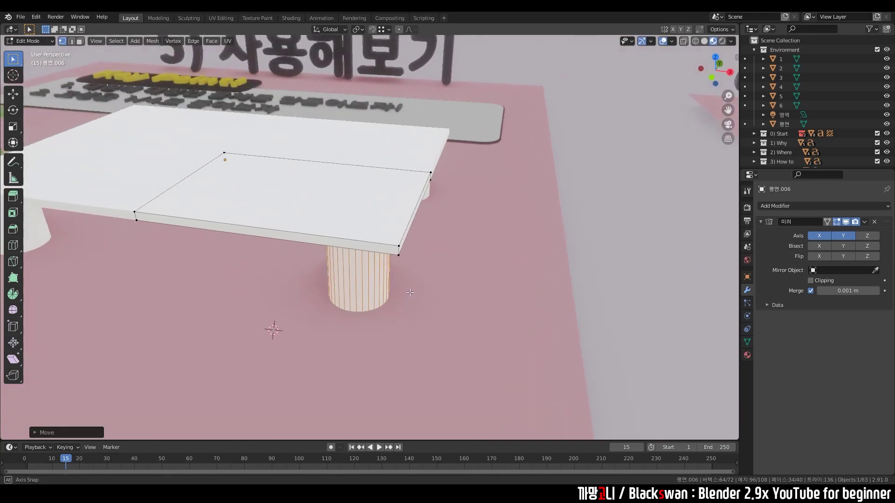
pyautogui.press('KP_7')
pyautogui.keyDown('shift'); pyautogui.moveTo(483, 326); pyautogui.dragTo(471, 277, button='middle'); pyautogui.keyUp('shift')
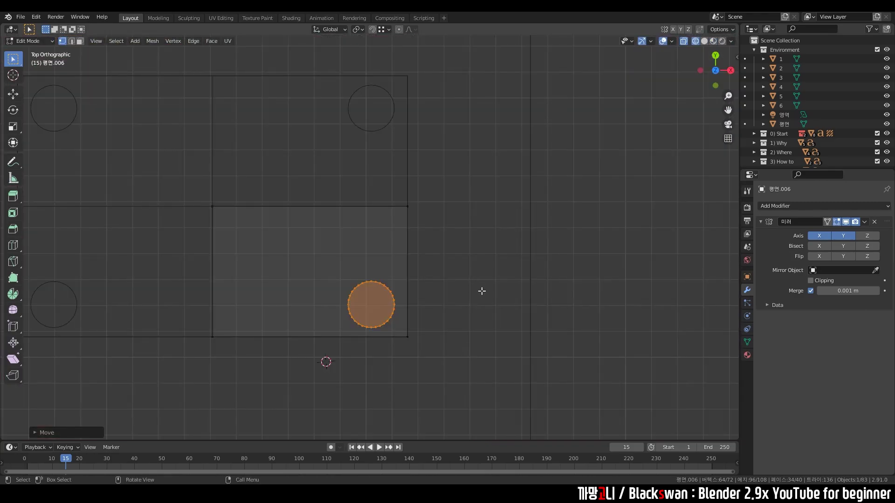
pyautogui.press('g')
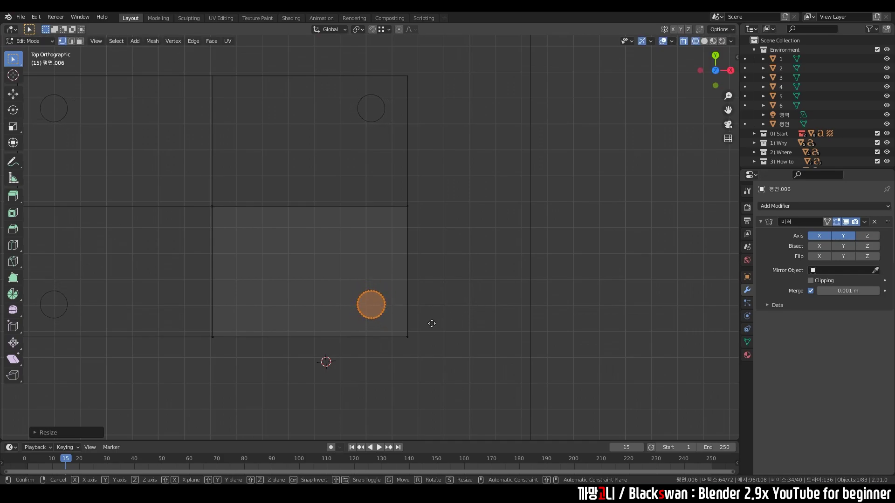
pyautogui.click(428, 322)
# Select the whole leg and raise it to meet the tabletop underside.
pyautogui.press('Tab')
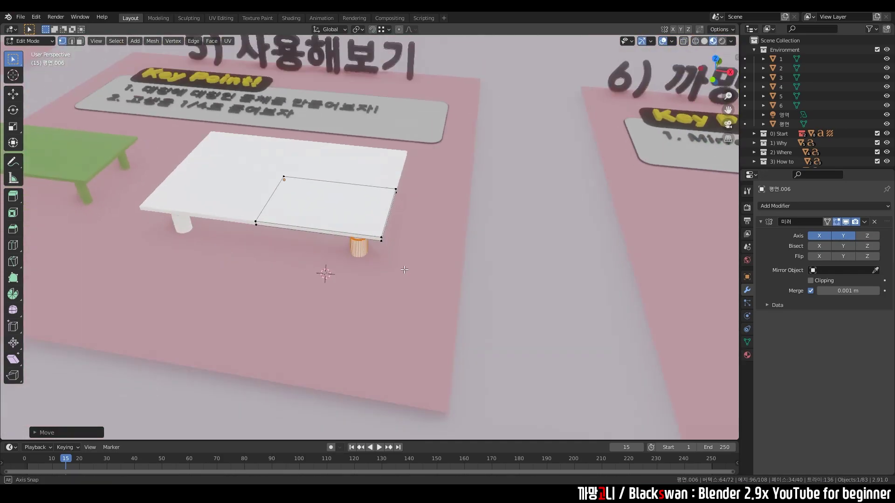
pyautogui.moveTo(424, 322)
pyautogui.mouseDown(button='middle')
pyautogui.moveTo(407, 255)
pyautogui.moveTo(454, 316)
pyautogui.moveTo(465, 275)
pyautogui.mouseUp(button='middle')
pyautogui.press('Tab')
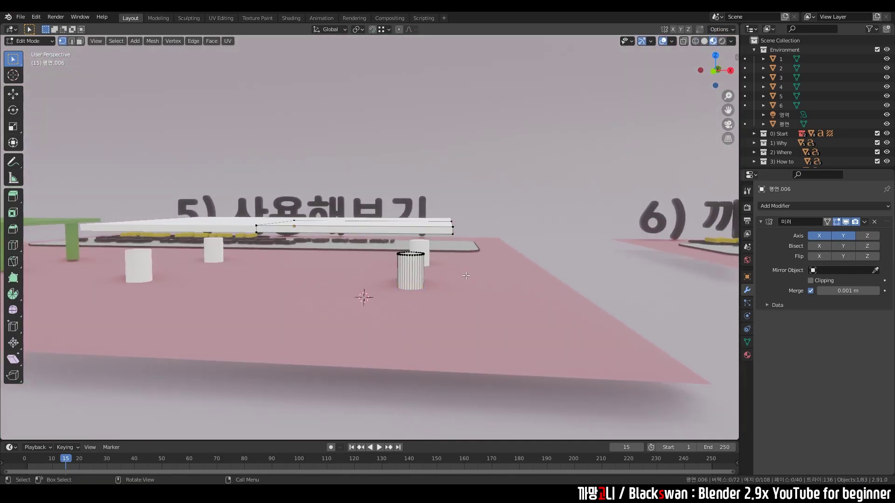
pyautogui.press('l')
pyautogui.press('g')
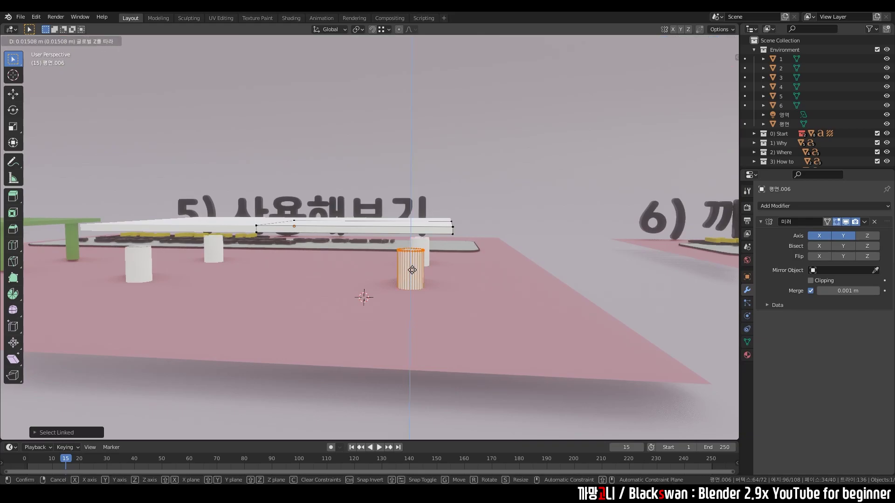
pyautogui.click(419, 259)
pyautogui.moveTo(419, 259)
pyautogui.mouseDown(button='middle')
pyautogui.moveTo(533, 191)
pyautogui.moveTo(424, 283)
pyautogui.moveTo(439, 292)
pyautogui.mouseUp(button='middle')
pyautogui.press('Tab')
pyautogui.click(533, 191)
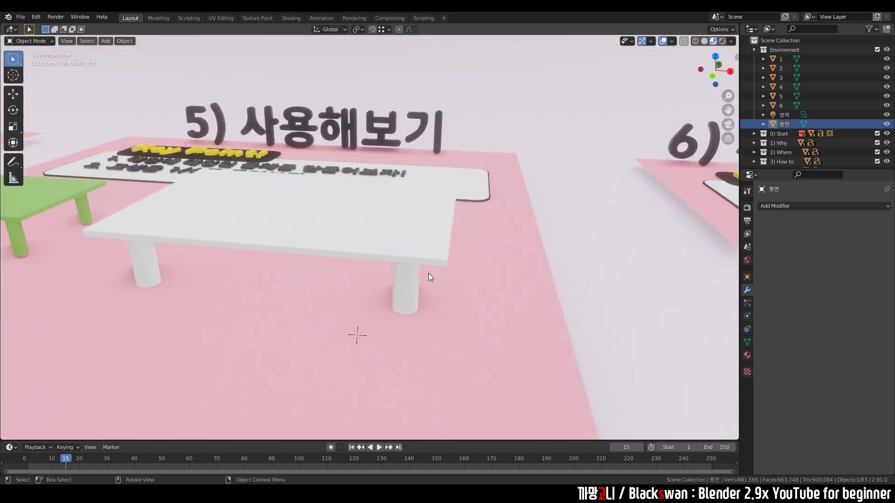
# Delete the existing leg's vertices from the table mesh in Edit Mode.
pyautogui.click(419, 254)
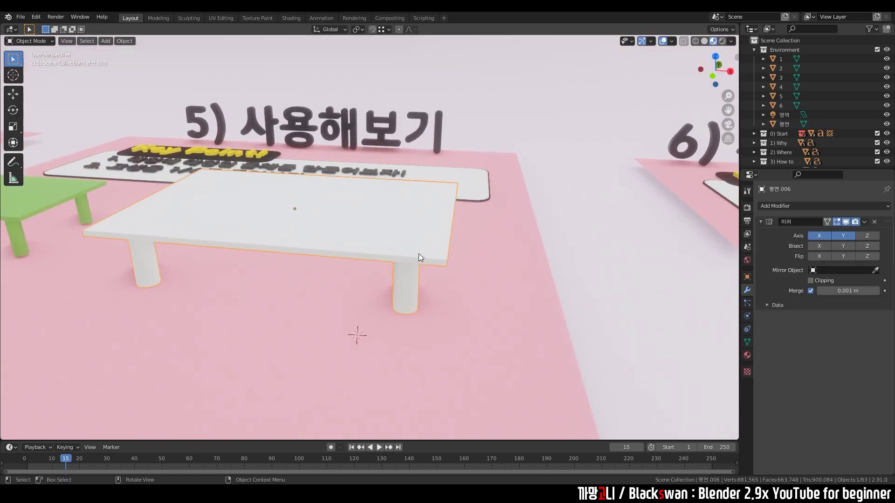
pyautogui.press('Tab')
pyautogui.press('l')
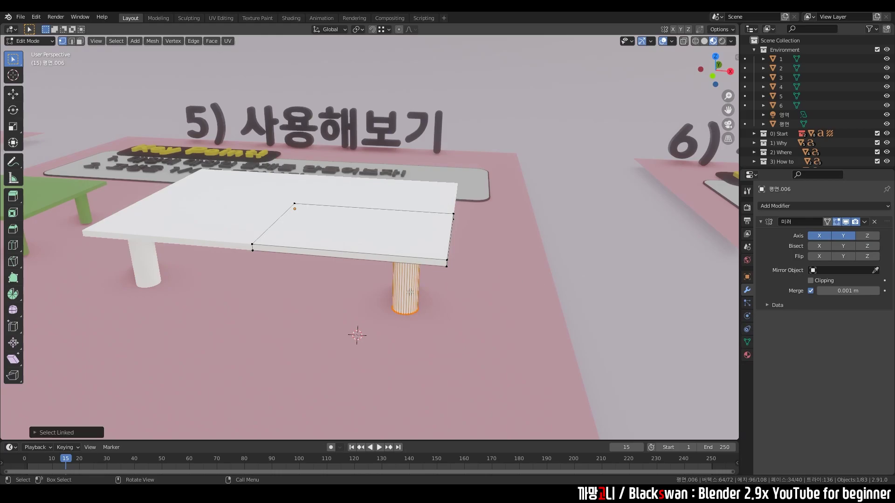
pyautogui.press('x')
pyautogui.click(387, 269)
pyautogui.moveTo(399, 270)
pyautogui.mouseDown(button='middle')
pyautogui.moveTo(368, 326)
pyautogui.moveTo(415, 293)
pyautogui.mouseUp(button='middle')
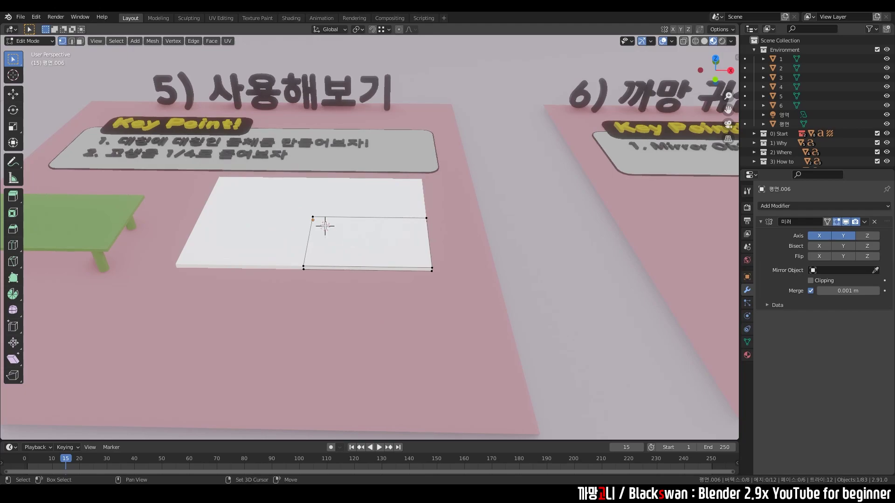
# Add a new cylinder to the tabletop mesh and move it into position.
pyautogui.hotkey('shift', 'a')
pyautogui.click(295, 223)
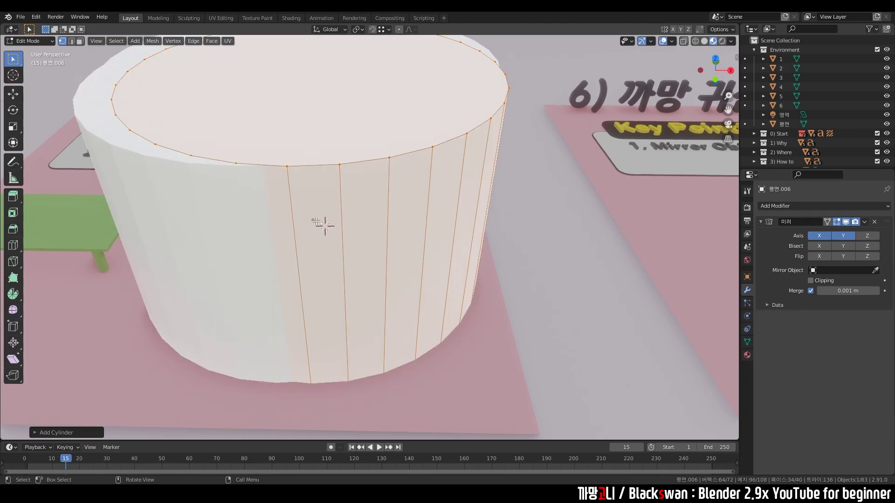
pyautogui.moveTo(319, 223)
pyautogui.mouseDown(button='middle')
pyautogui.moveTo(326, 238)
pyautogui.moveTo(378, 252)
pyautogui.mouseUp(button='middle')
pyautogui.press('g')
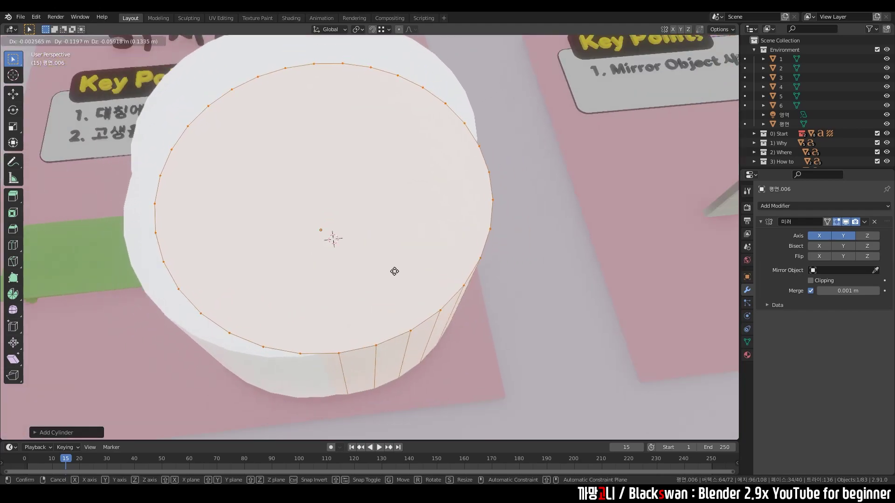
pyautogui.click(425, 278)
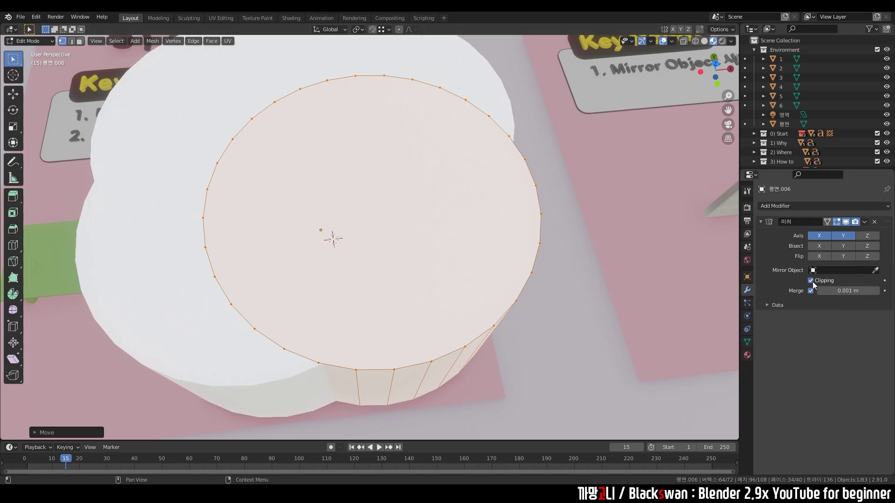
# Move the quarter away from the mirror centre, showing gaps between mirrored copies.
pyautogui.press('g')
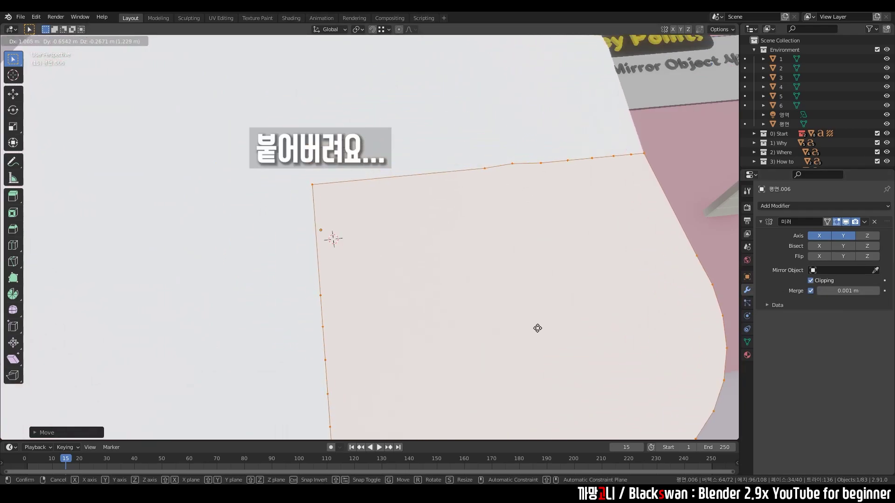
pyautogui.click(537, 328)
pyautogui.scroll(-4, 527, 324)
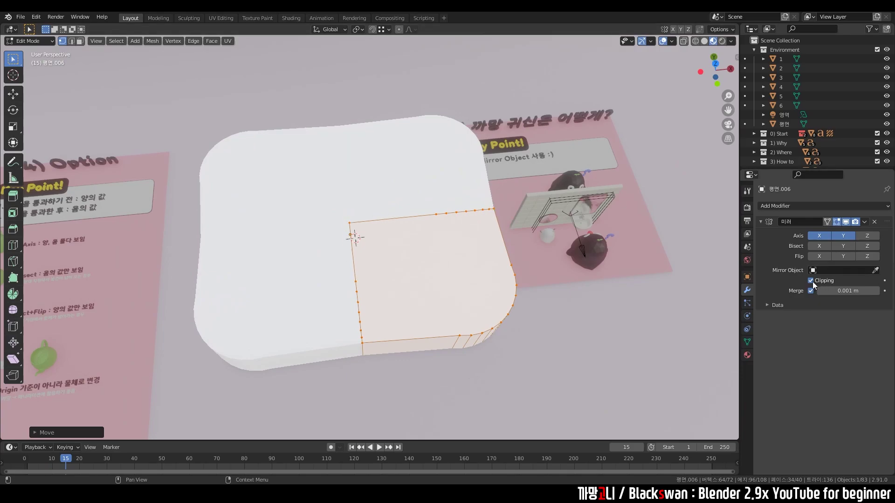
pyautogui.press('g')
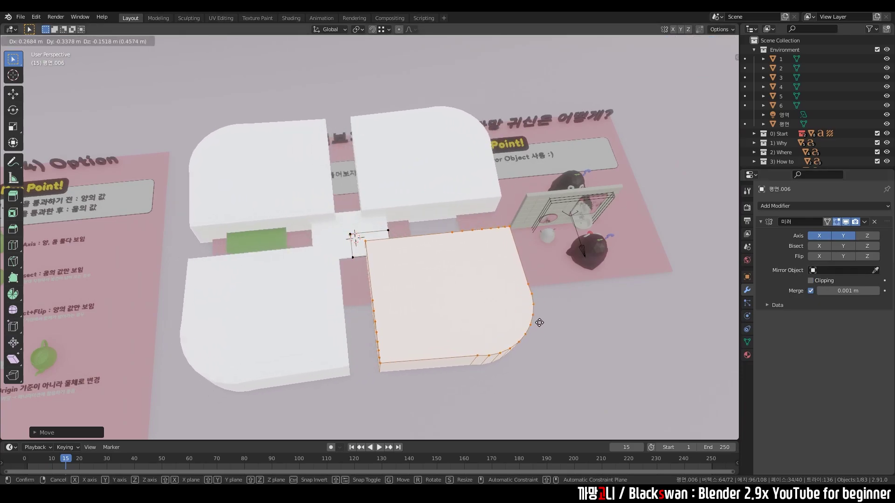
pyautogui.press('Return')
# Enable Clipping in the Mirror modifier and reshape the quarter without gaps.
pyautogui.click(815, 280)
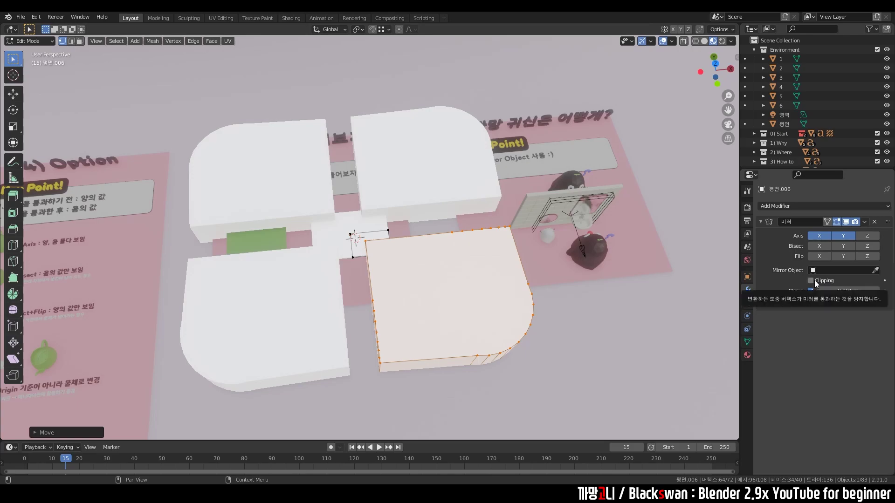
pyautogui.press('g')
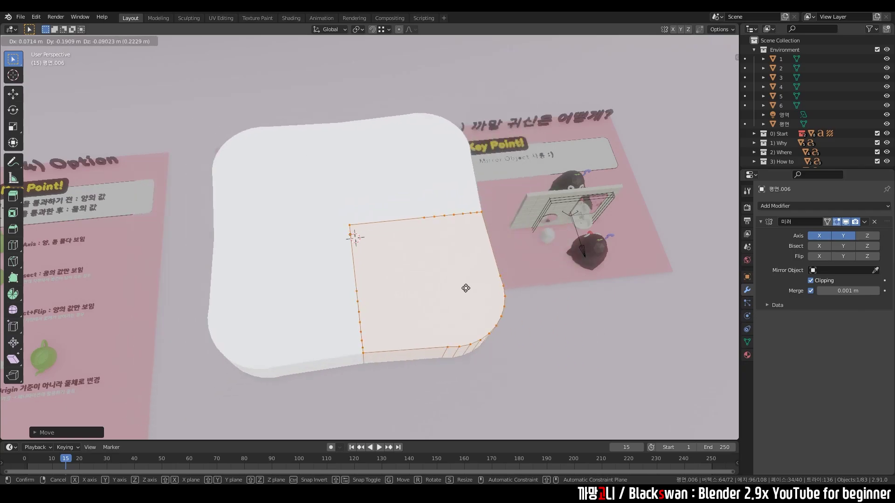
pyautogui.click(420, 281)
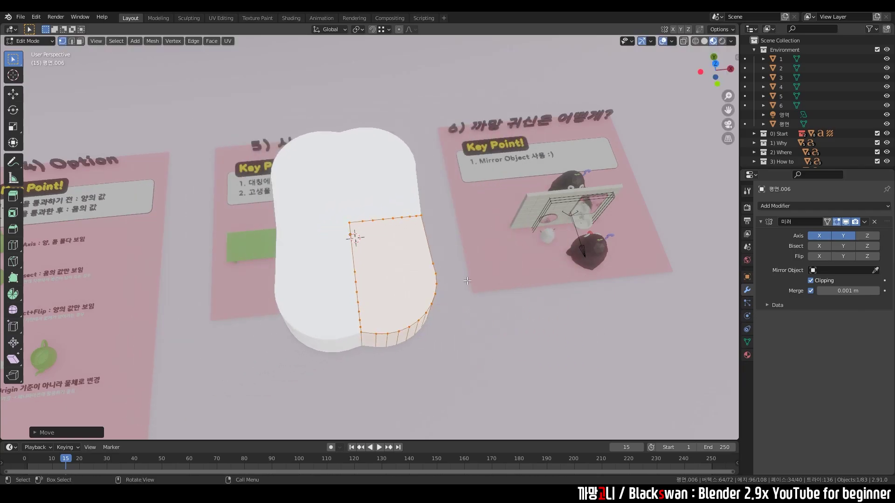
pyautogui.hotkey('ctrl', 'alt', 'z')
pyautogui.click(412, 294)
# Add a cylinder to the plane's mesh, untick Clipping, and move it out to a corner.
pyautogui.scroll(3, 396, 272)
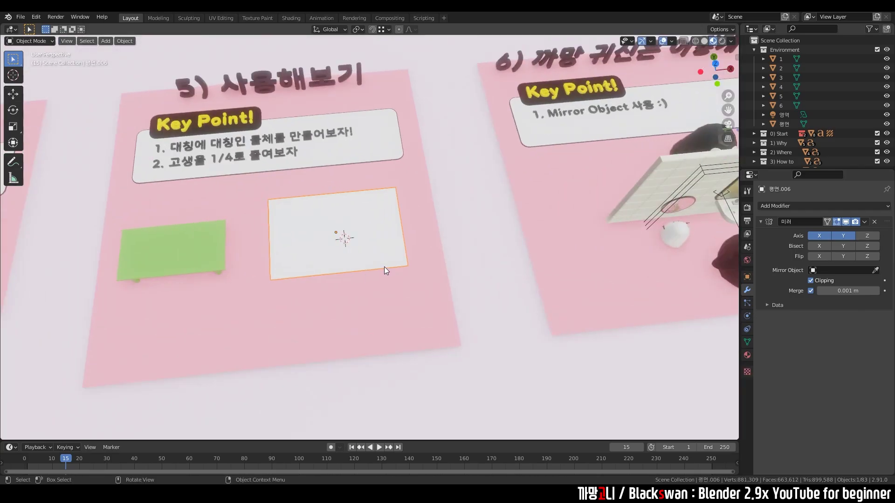
pyautogui.press('Tab')
pyautogui.scroll(2, 384, 267)
pyautogui.hotkey('shift', 'a')
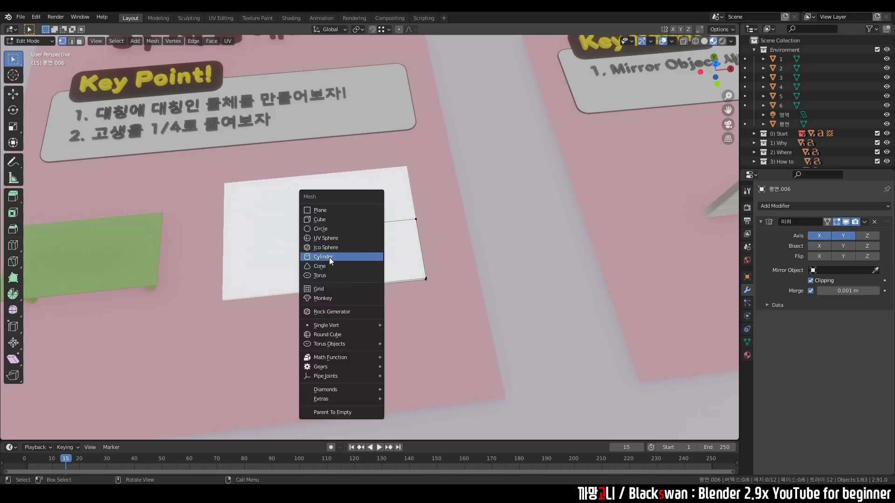
pyautogui.click(325, 258)
pyautogui.click(811, 282)
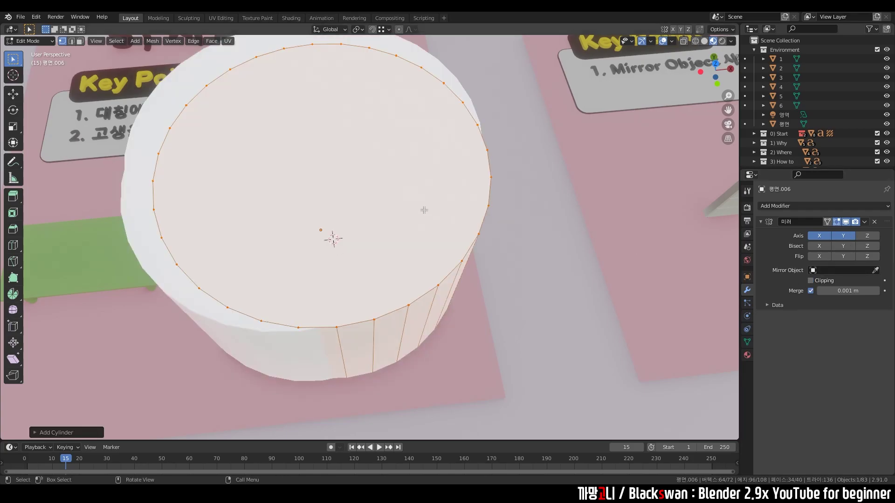
pyautogui.press('g')
pyautogui.click(558, 310)
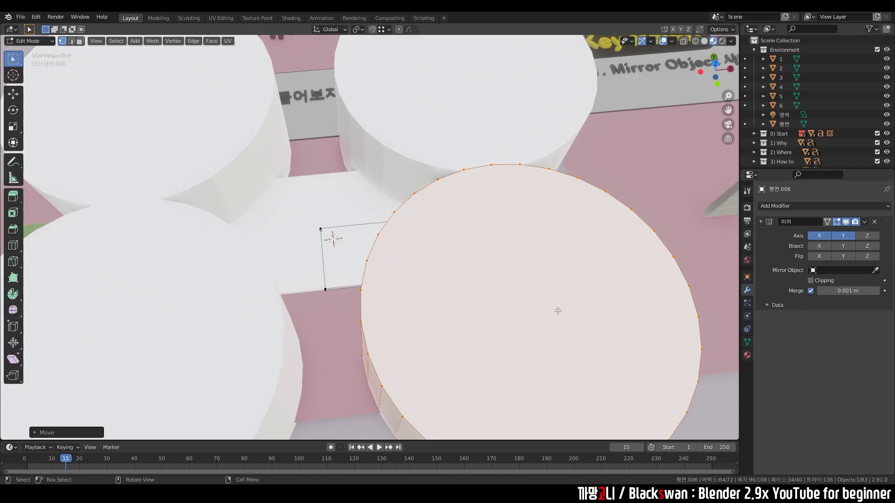
pyautogui.scroll(-3, 550, 291)
pyautogui.scroll(-2, 550, 287)
pyautogui.scroll(-4, 545, 277)
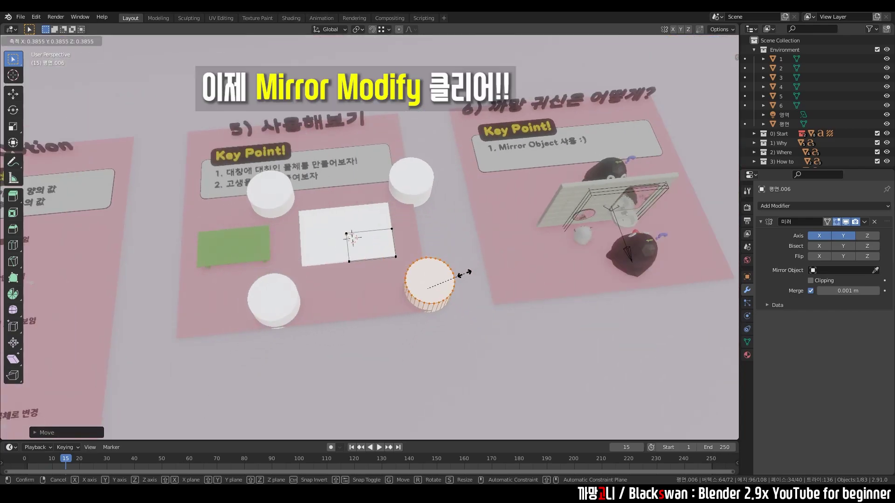
pyautogui.press('Tab')
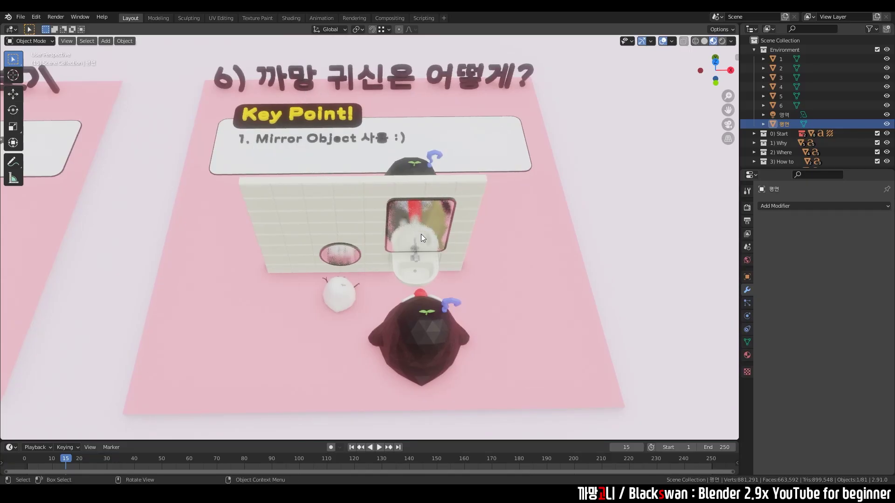
# Set the penguin's Mirror Object to 평면.005 with the Y axis enabled.
pyautogui.moveTo(421, 234); pyautogui.dragTo(350, 208, button='middle')
pyautogui.click(261, 307)
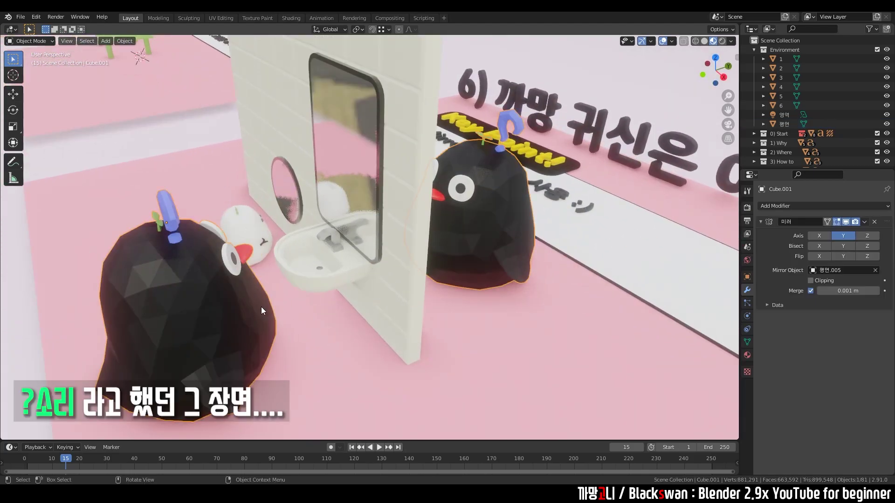
pyautogui.click(843, 237)
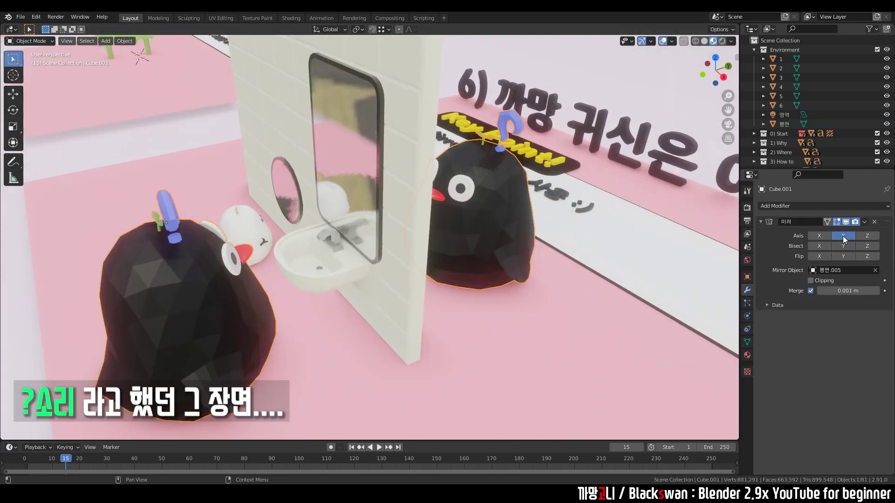
pyautogui.click(876, 270)
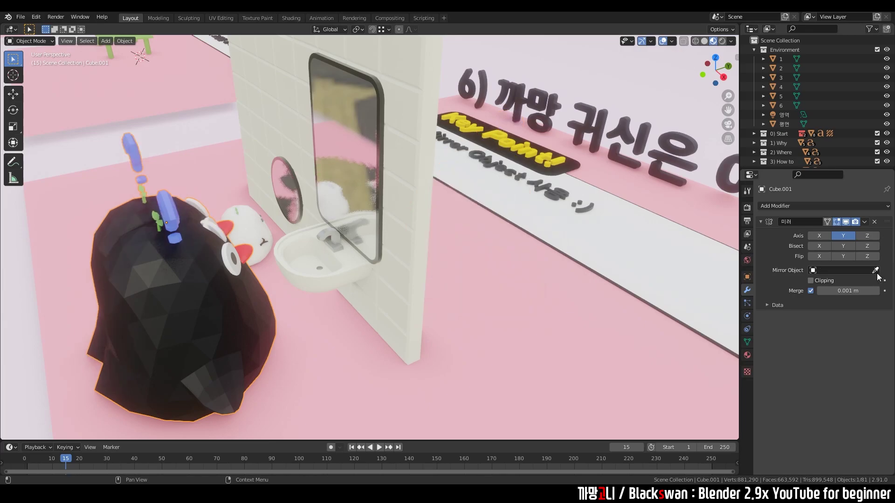
pyautogui.click(846, 238)
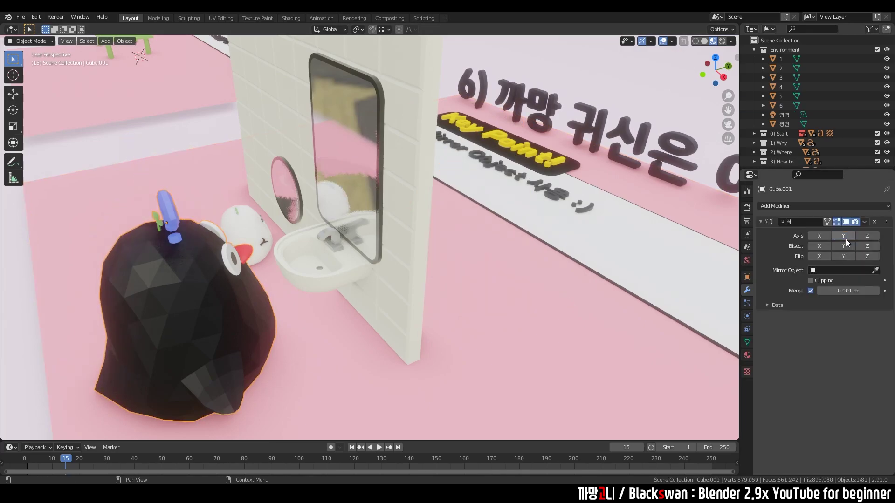
pyautogui.click(876, 271)
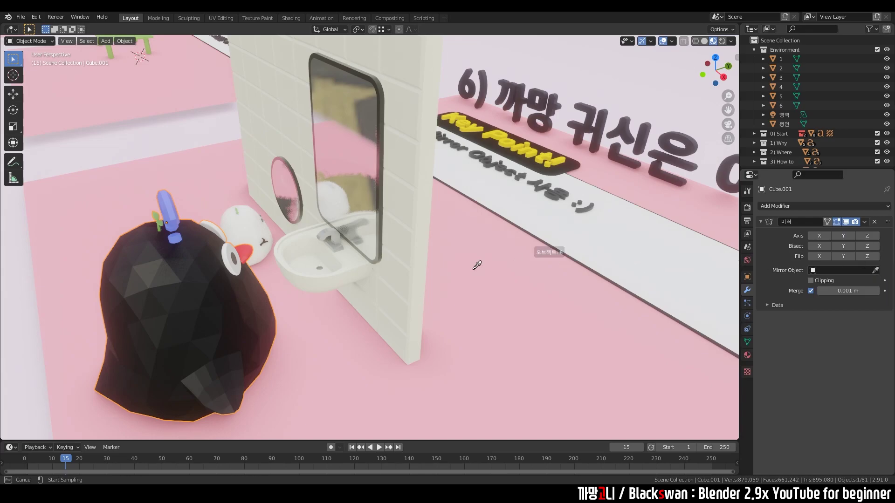
pyautogui.click(354, 169)
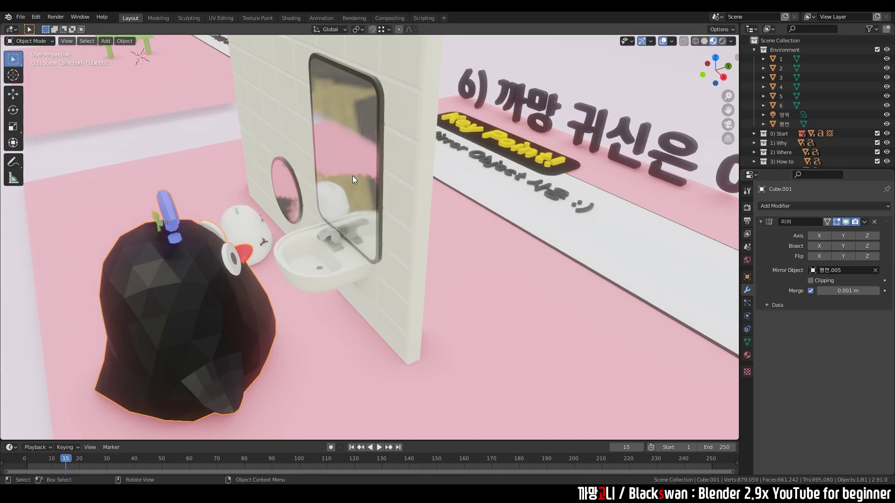
pyautogui.click(849, 237)
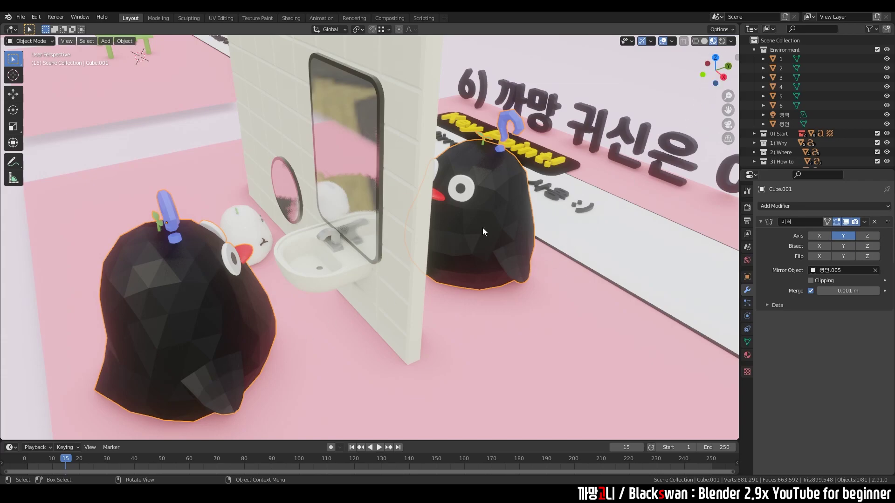
# Draw an annotation arrow toward the mirrored penguin, toggle the mirror, then erase the annotation.
pyautogui.click(13, 162)
pyautogui.moveTo(200, 392); pyautogui.dragTo(525, 324)
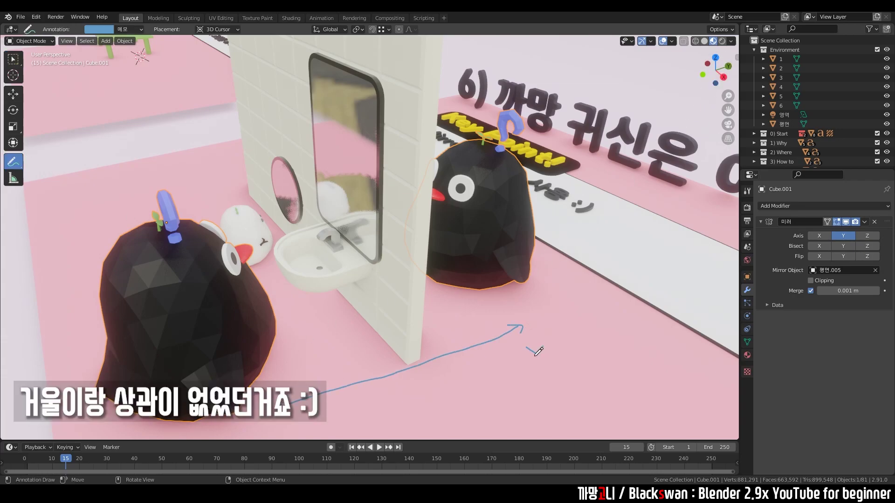
pyautogui.click(13, 59)
pyautogui.moveTo(429, 247)
pyautogui.mouseDown(button='middle')
pyautogui.moveTo(433, 281)
pyautogui.moveTo(474, 266)
pyautogui.mouseUp(button='middle')
pyautogui.click(846, 222)
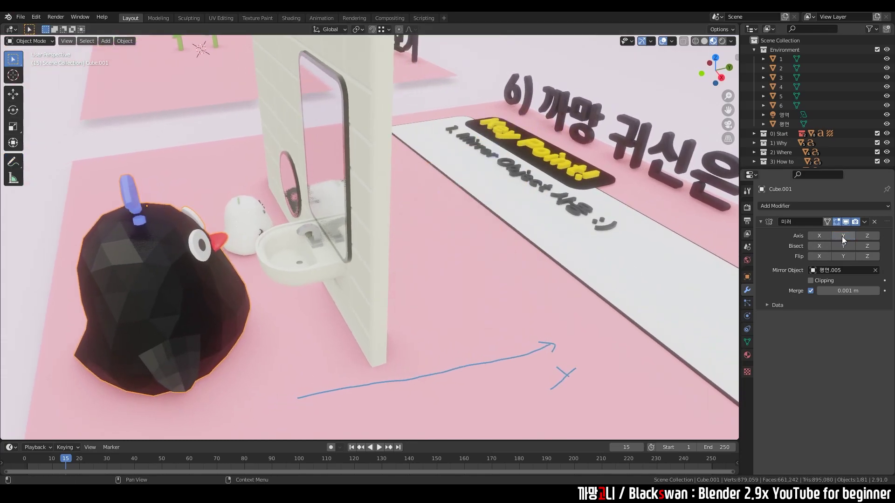
pyautogui.click(13, 162)
pyautogui.click(135, 30)
pyautogui.click(189, 68)
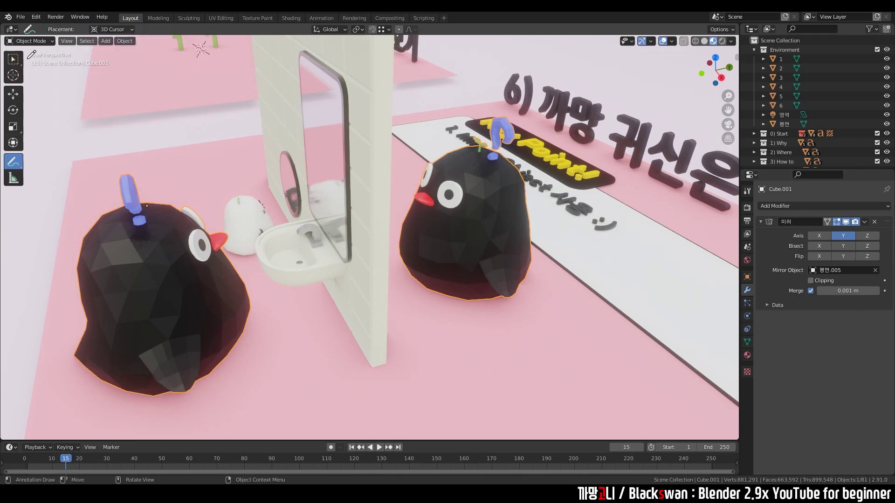
pyautogui.click(13, 59)
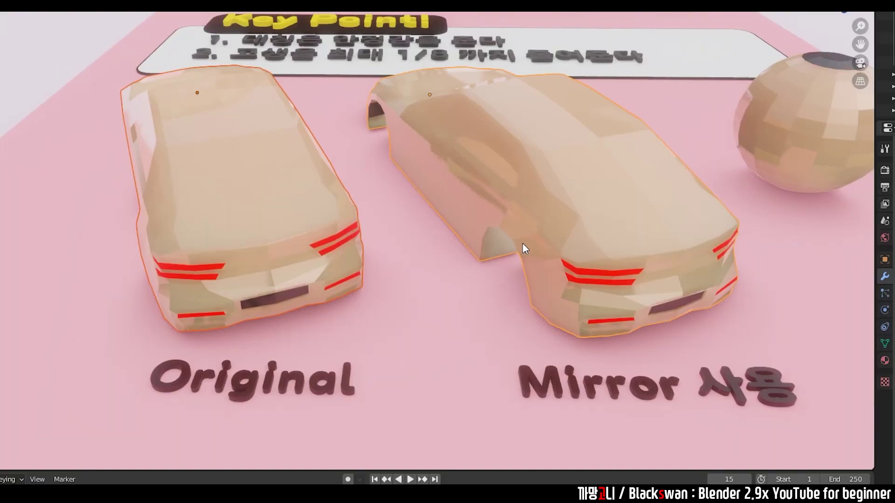
# Enter Edit Mode on both cars, select the Original's front corner vertices, then deselect.
pyautogui.press('Tab')
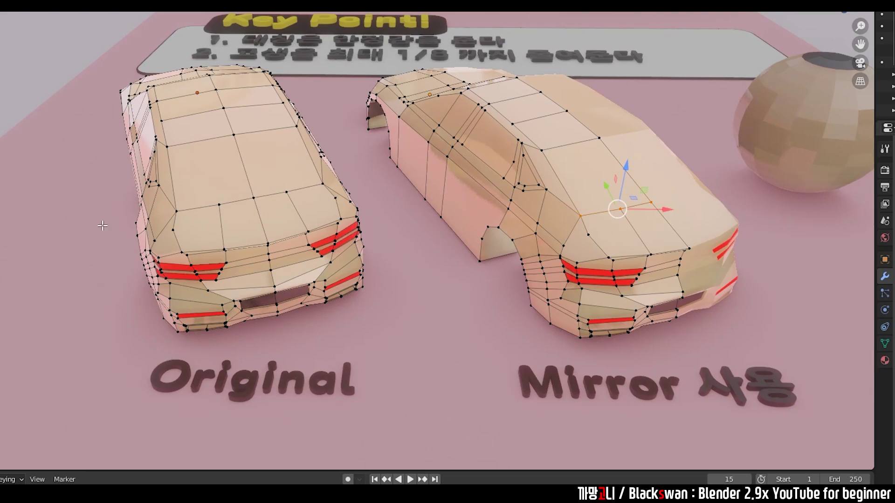
pyautogui.press('l')
pyautogui.click(368, 282)
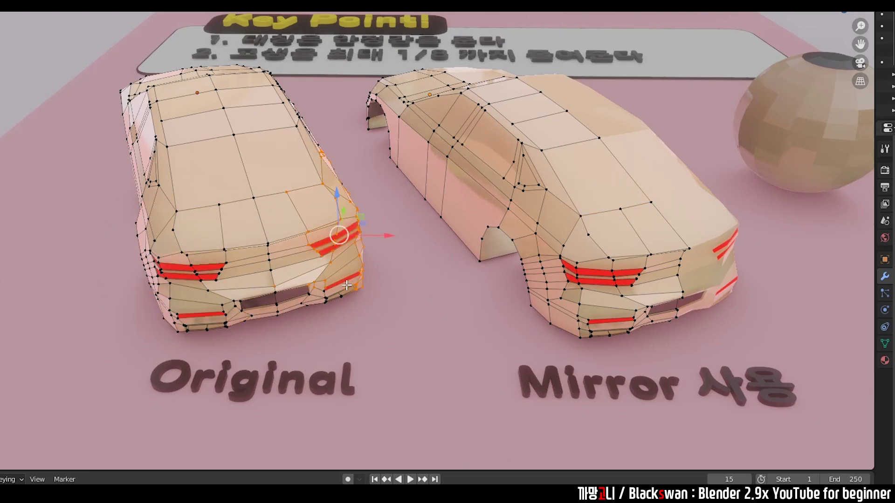